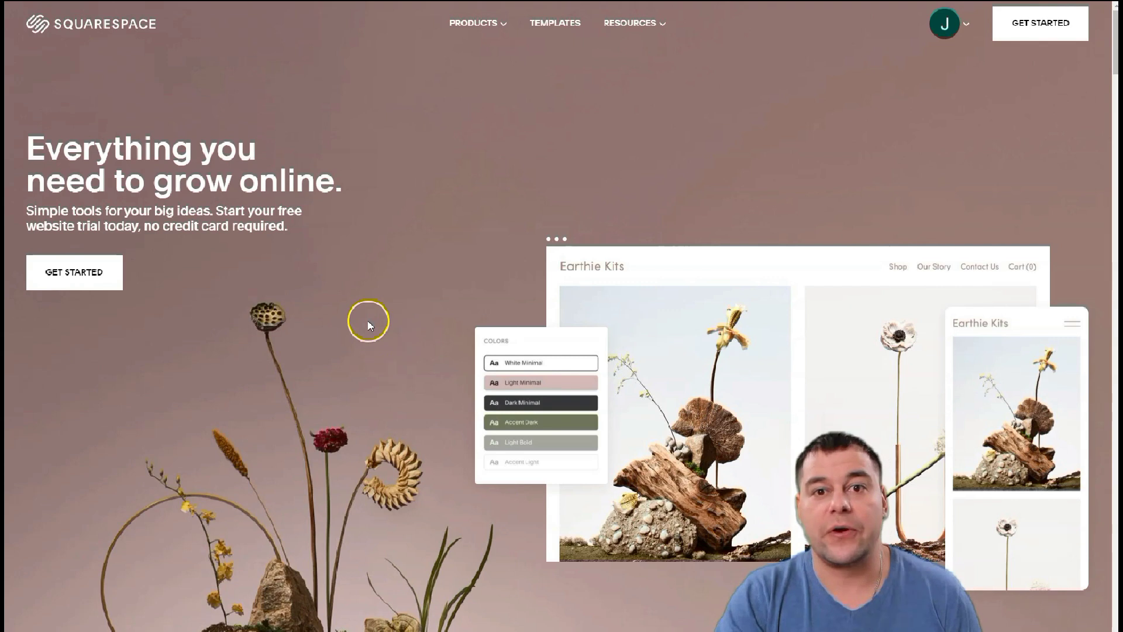
Browse My Dashboard, then start a new website with Create Website
scroll(369, 326, down, 15)
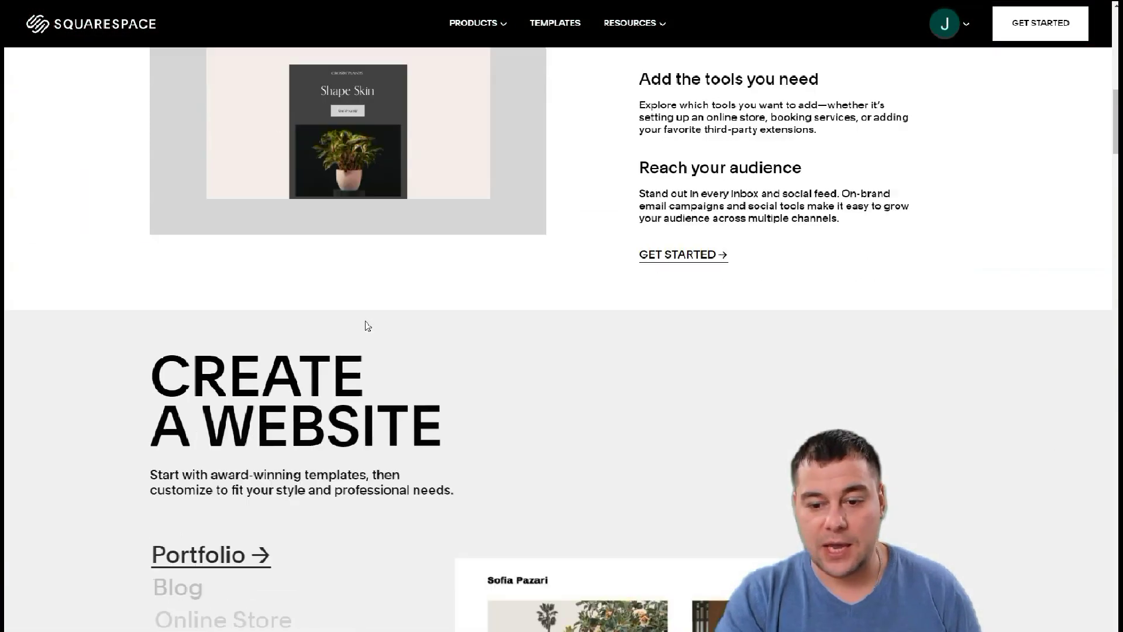
scroll(367, 326, down, 5)
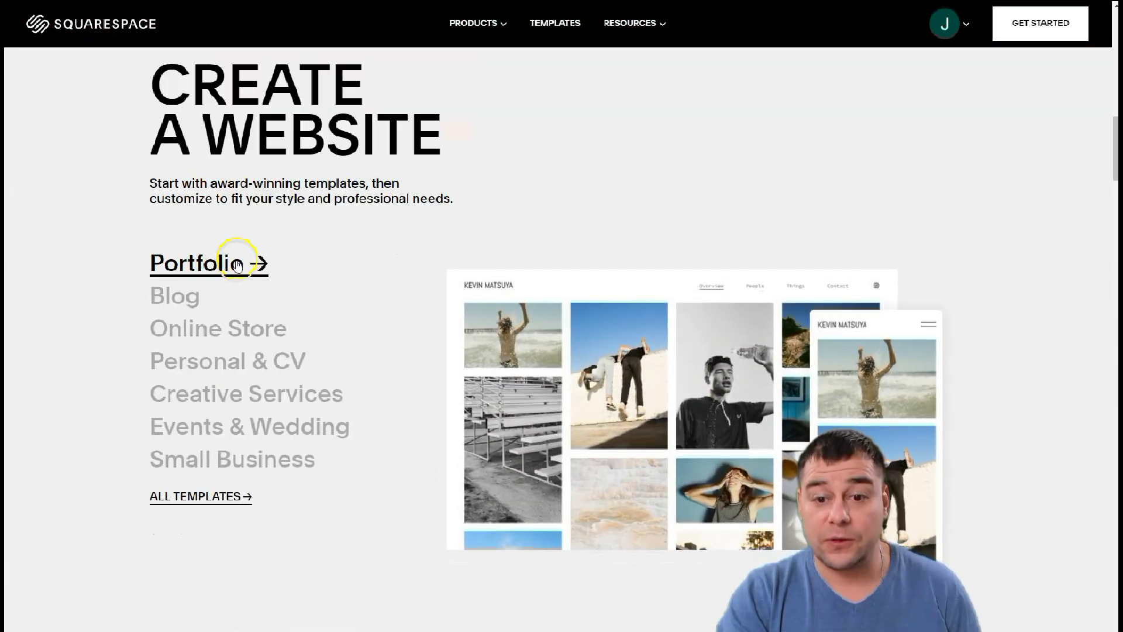
mouse_move(218, 319)
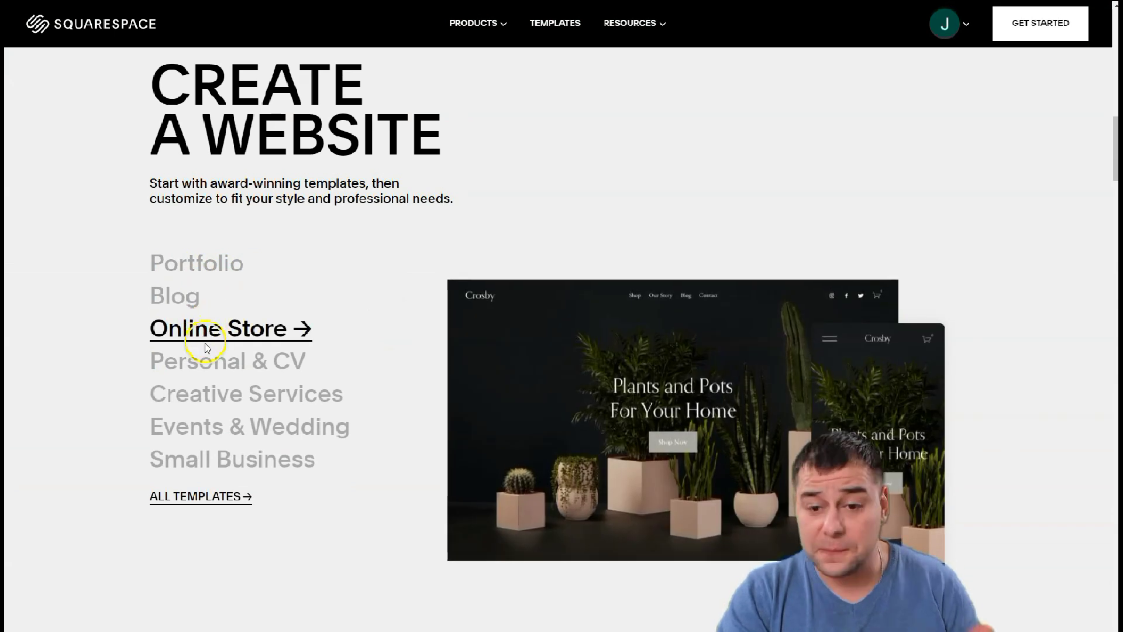
mouse_move(214, 373)
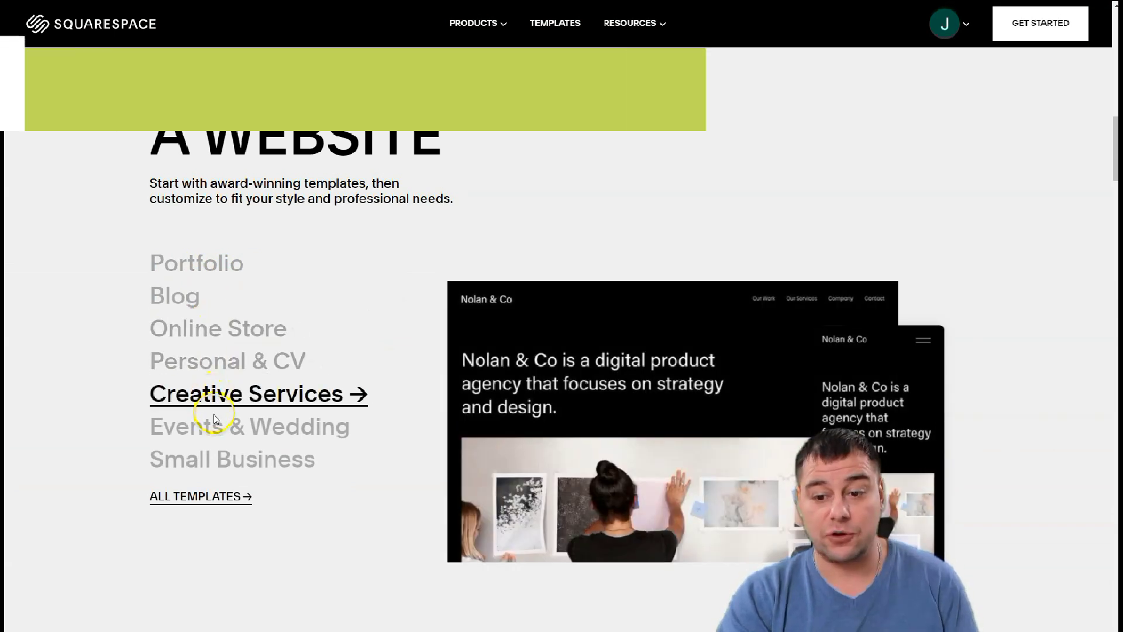
mouse_move(215, 419)
scroll(307, 308, down, 10)
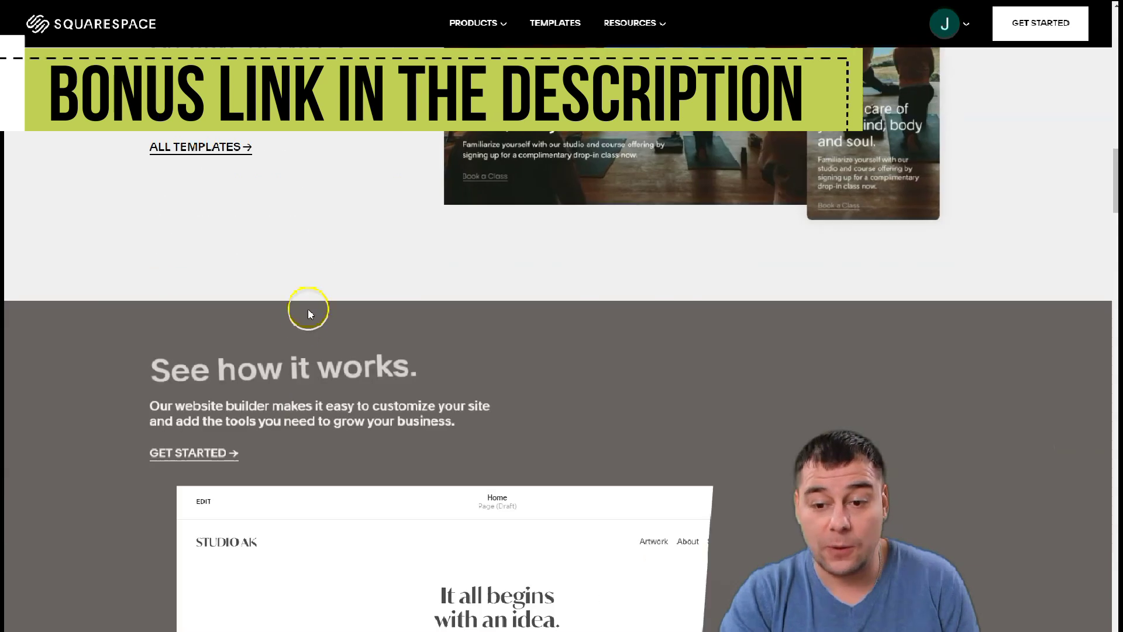
scroll(310, 313, down, 10)
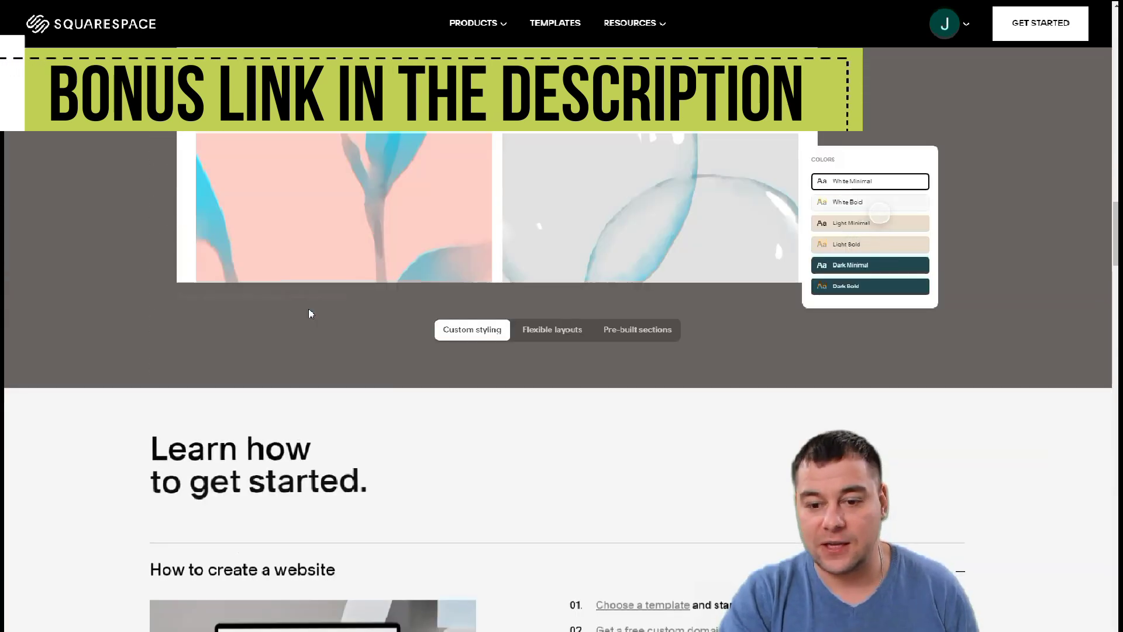
scroll(310, 310, down, 5)
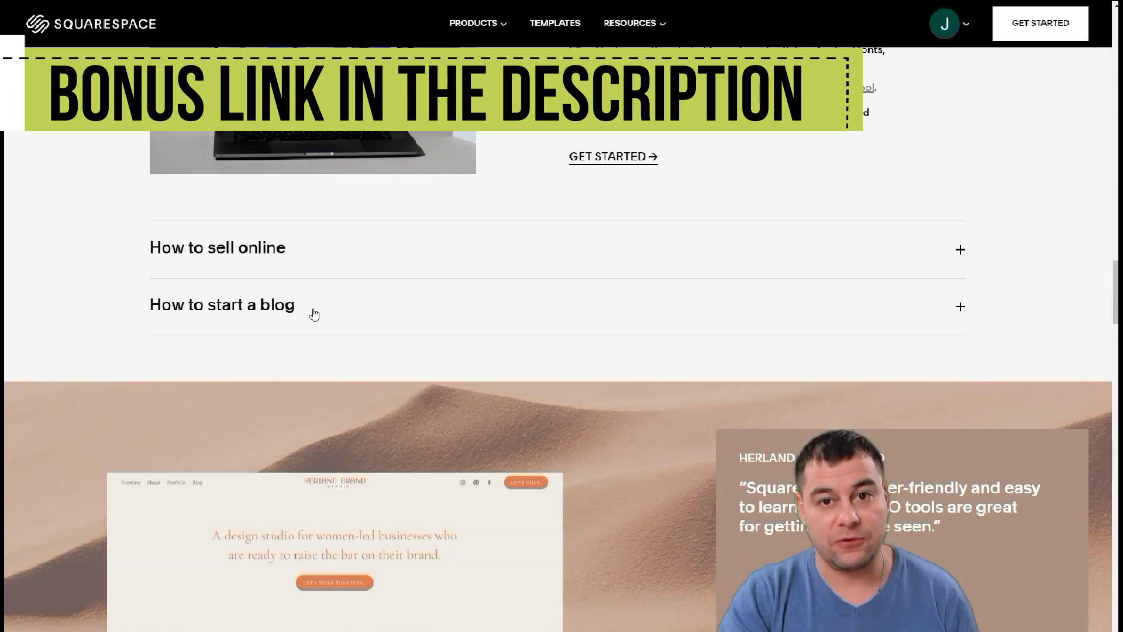
scroll(314, 314, down, 10)
scroll(318, 307, down, 9)
scroll(319, 308, down, 5)
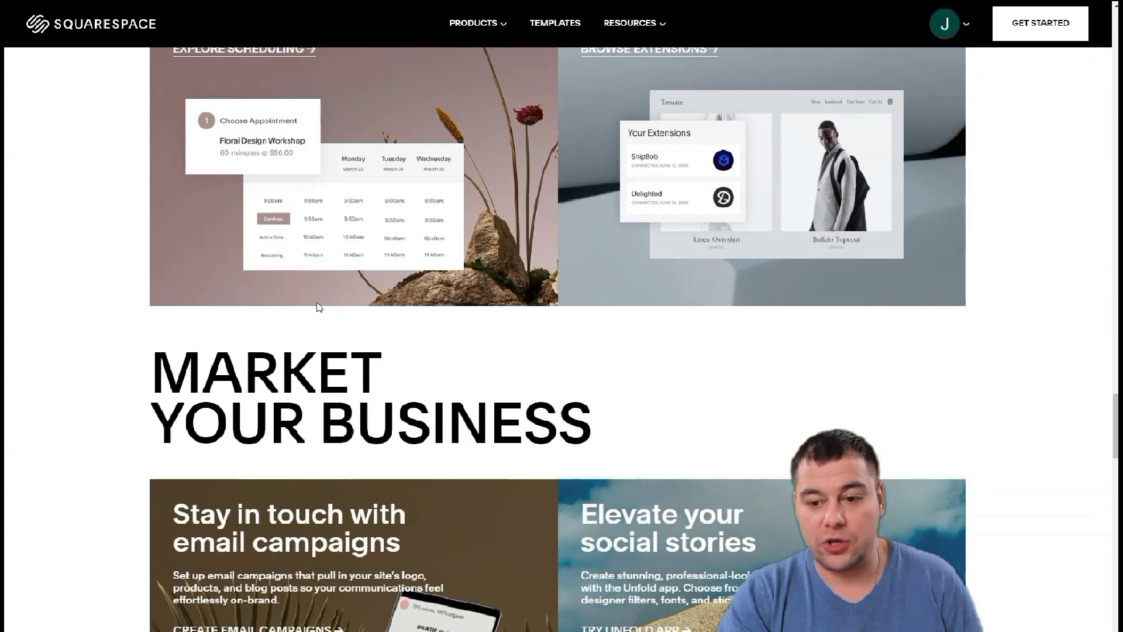
scroll(319, 307, down, 5)
scroll(318, 300, down, 10)
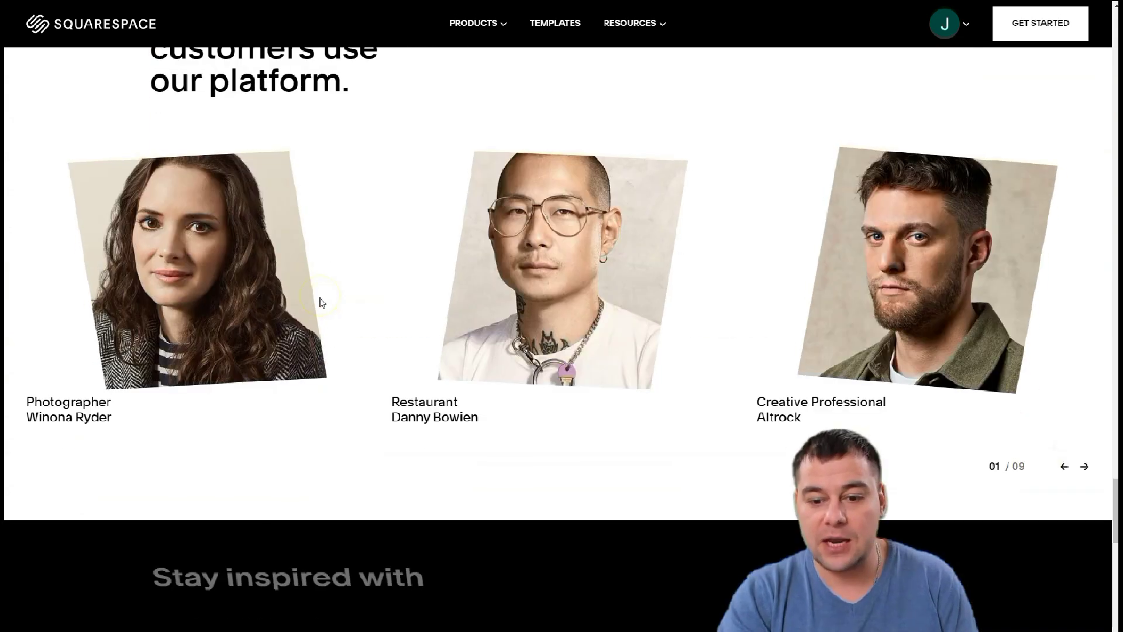
scroll(328, 293, down, 5)
scroll(355, 278, down, 12)
scroll(356, 279, down, 7)
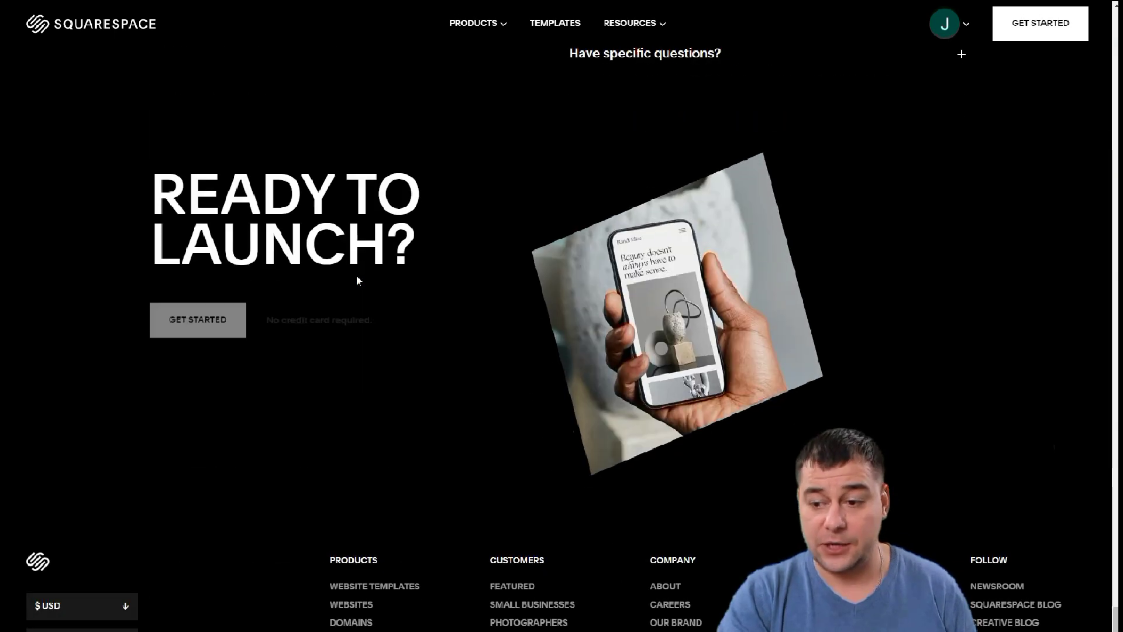
scroll(357, 280, up, 20)
scroll(359, 281, up, 20)
scroll(358, 281, up, 20)
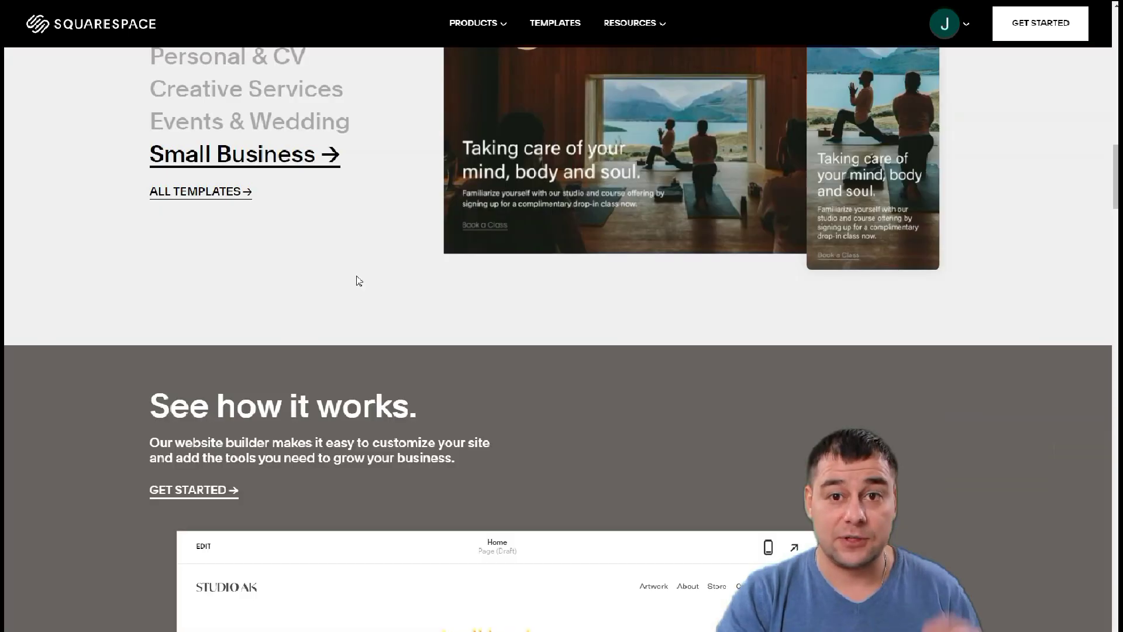
scroll(359, 281, up, 20)
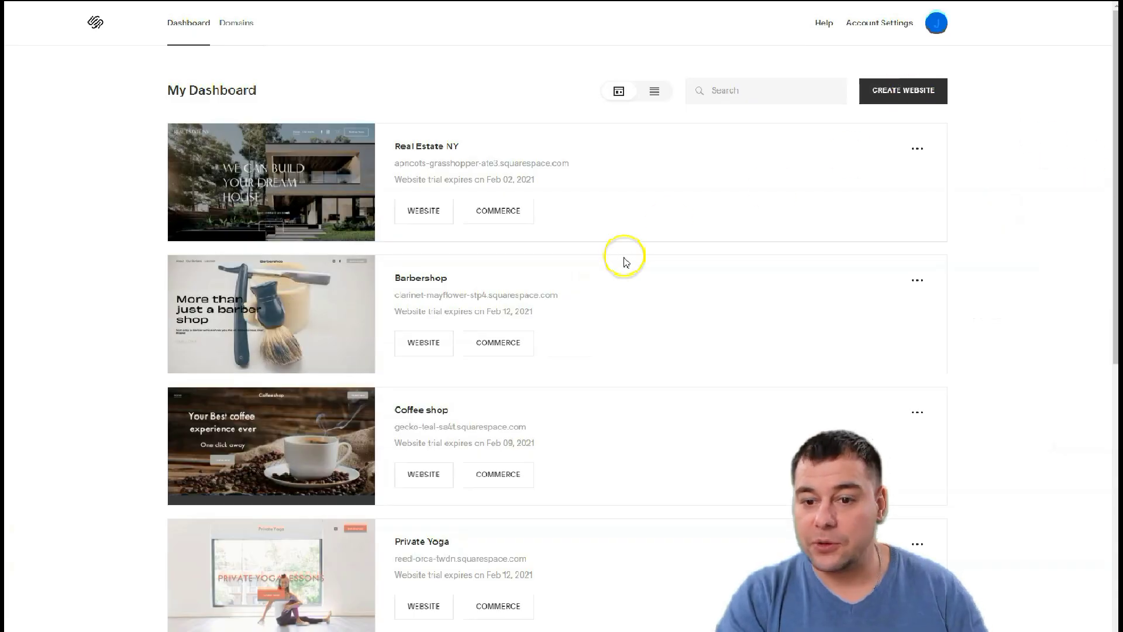
click(904, 94)
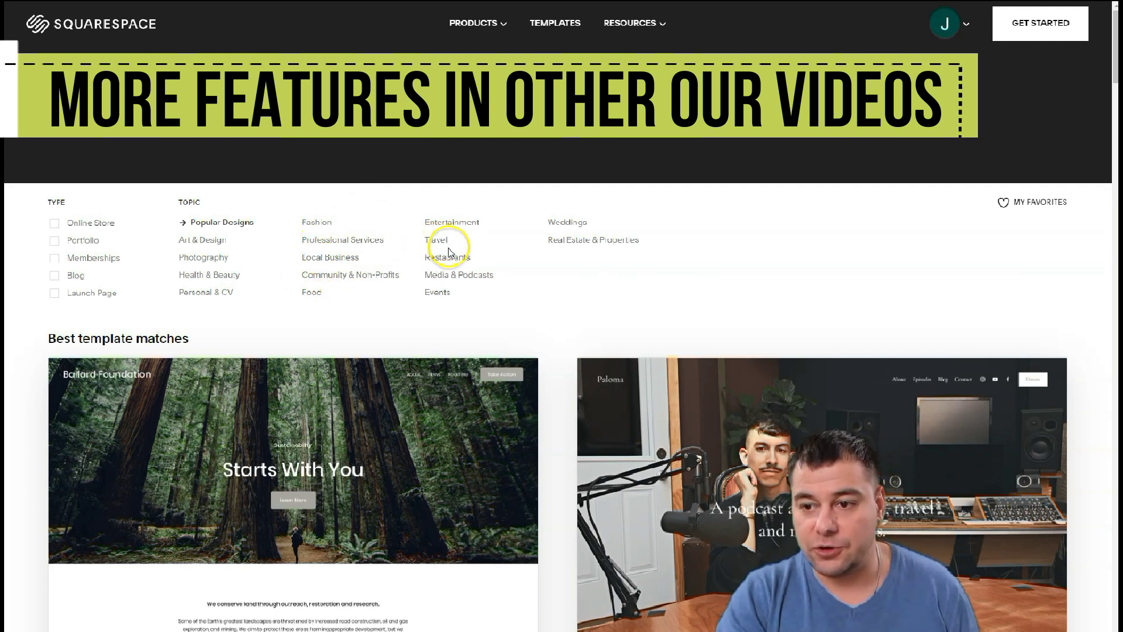
Filter templates to Personal & CV and scroll down to the Cole card
scroll(451, 251, down, 2)
scroll(448, 240, up, 2)
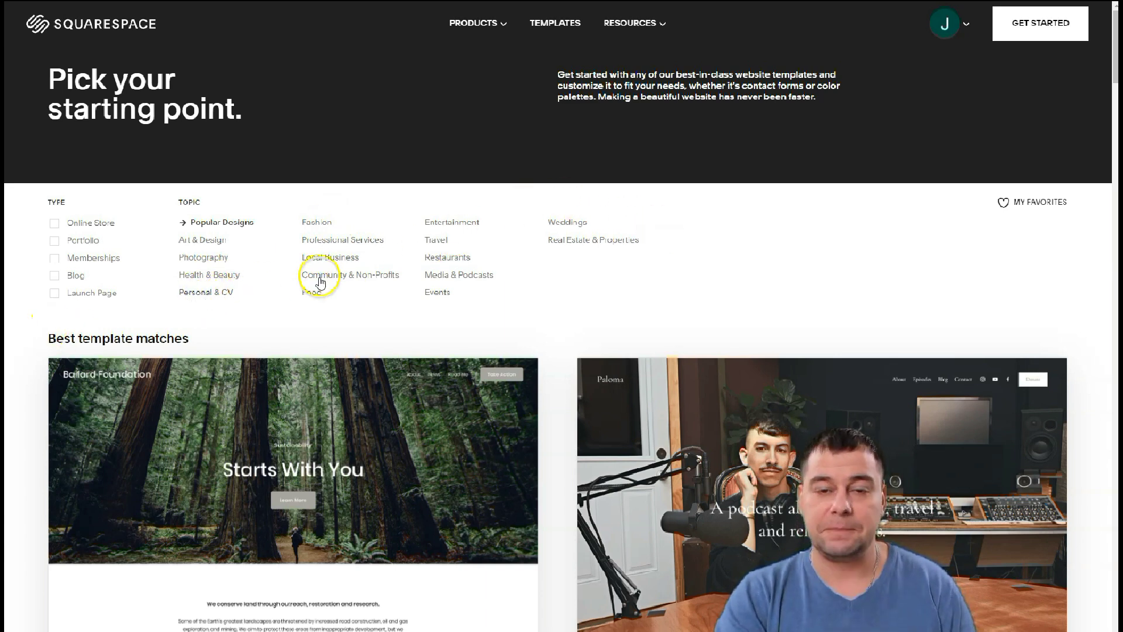
scroll(527, 295, down, 10)
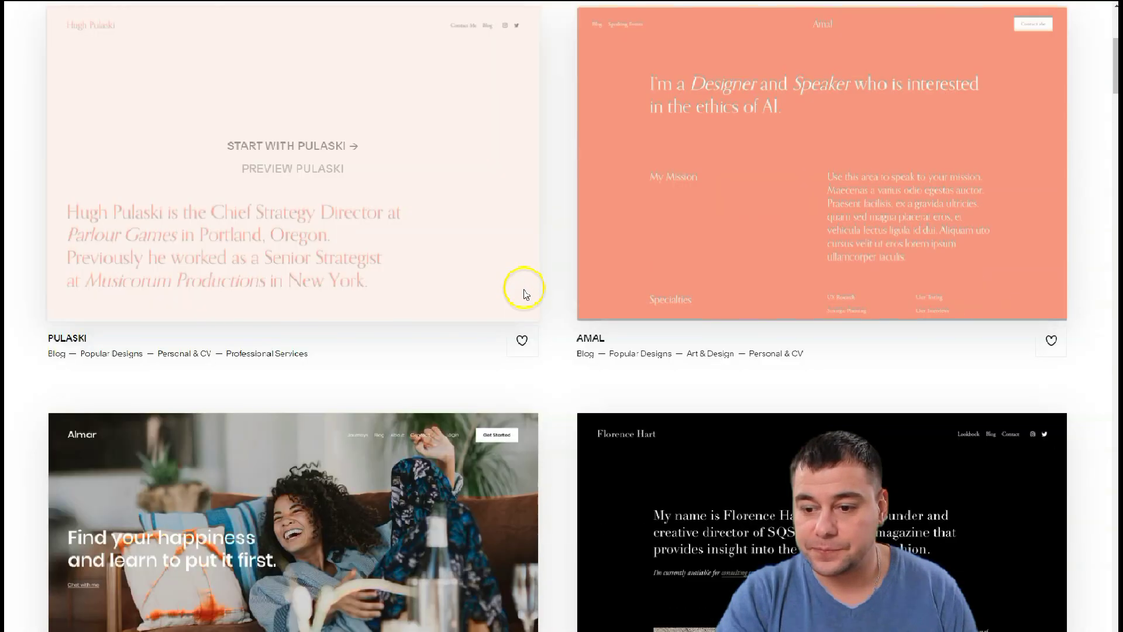
scroll(526, 291, down, 10)
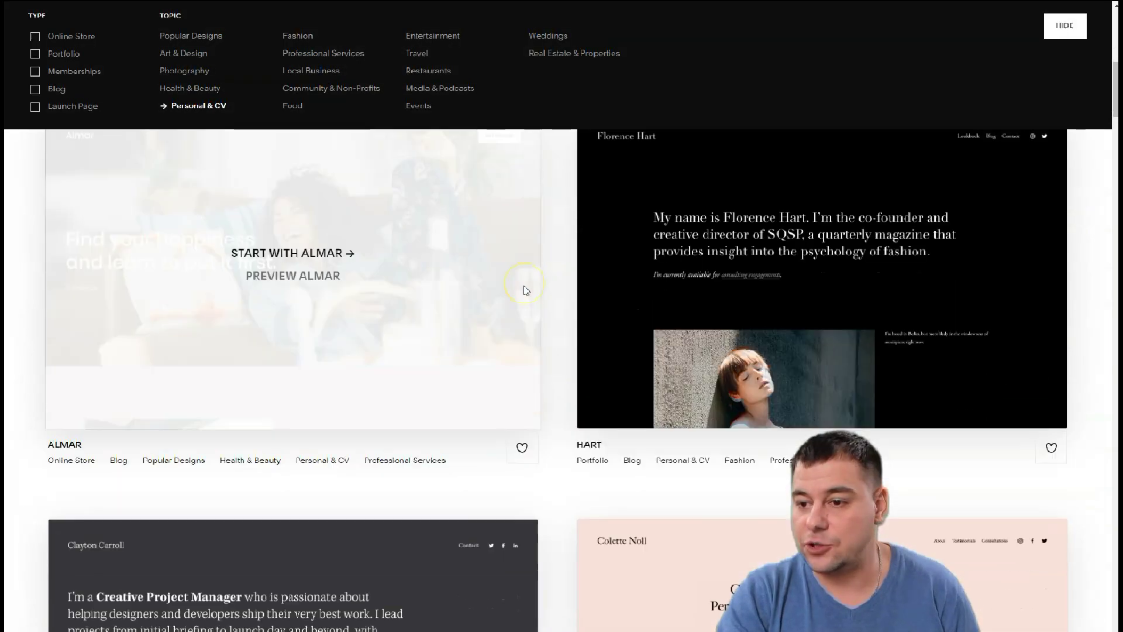
scroll(524, 291, down, 2)
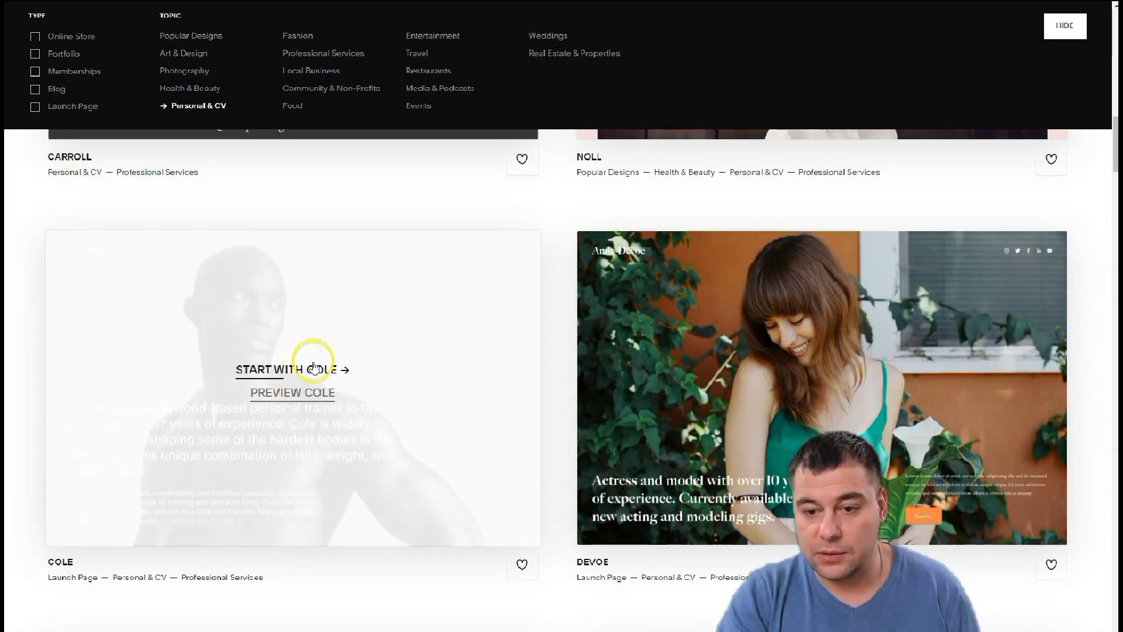
Start a site from the Cole template and enter the site title
click(287, 372)
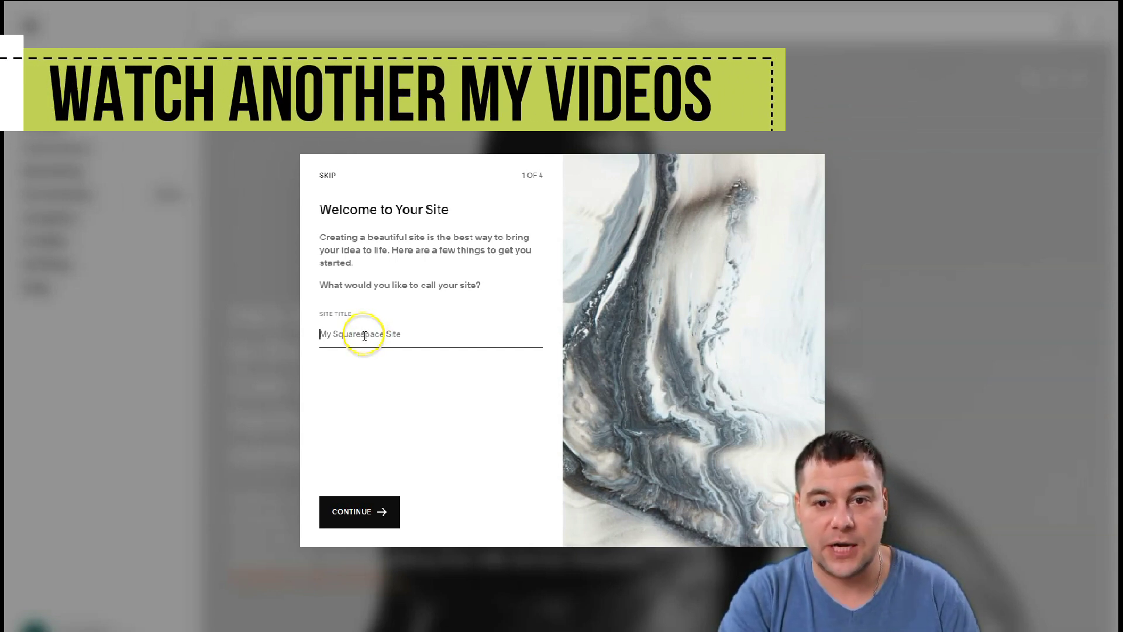
click(365, 336)
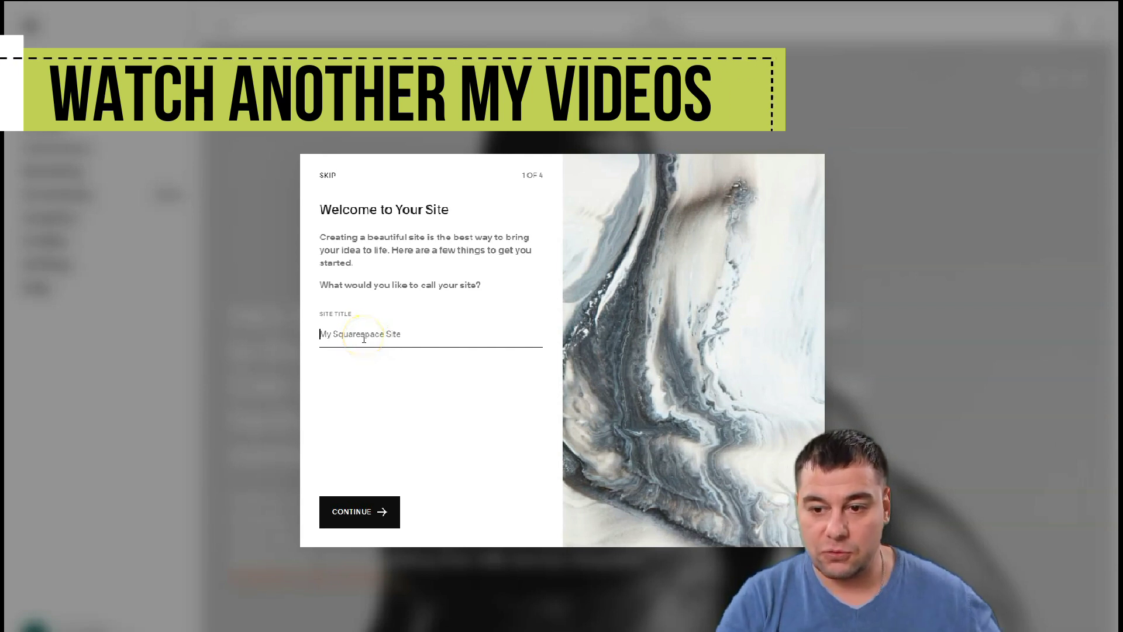
text(Yerassyl)
key(Return)
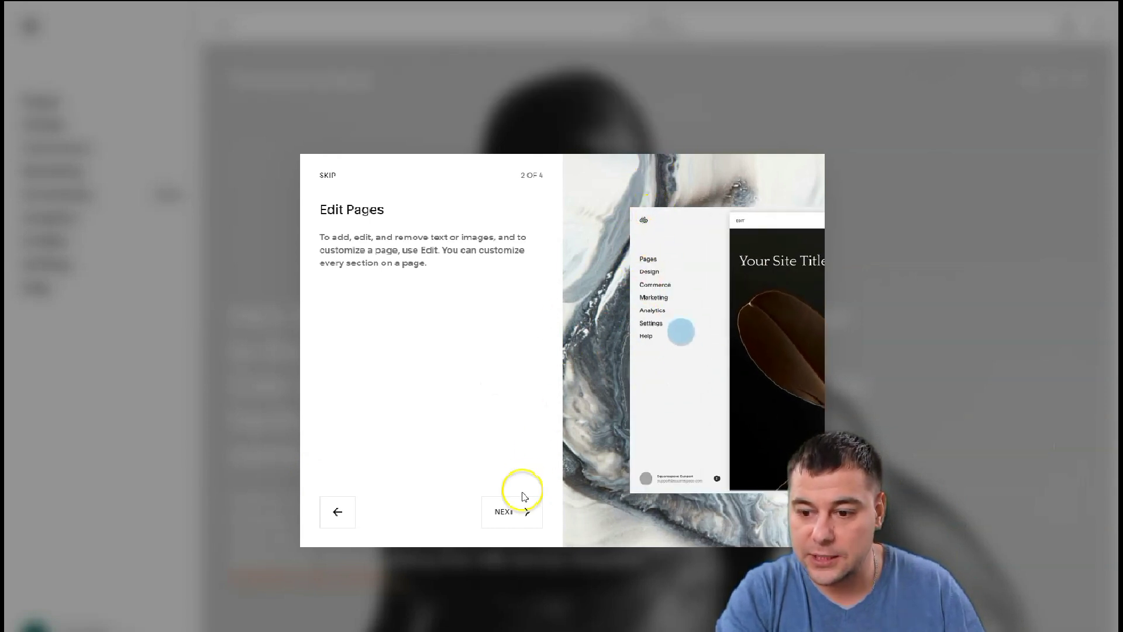
Step through Create Pages and Style Pages, then Get Started to reach the editor
click(506, 510)
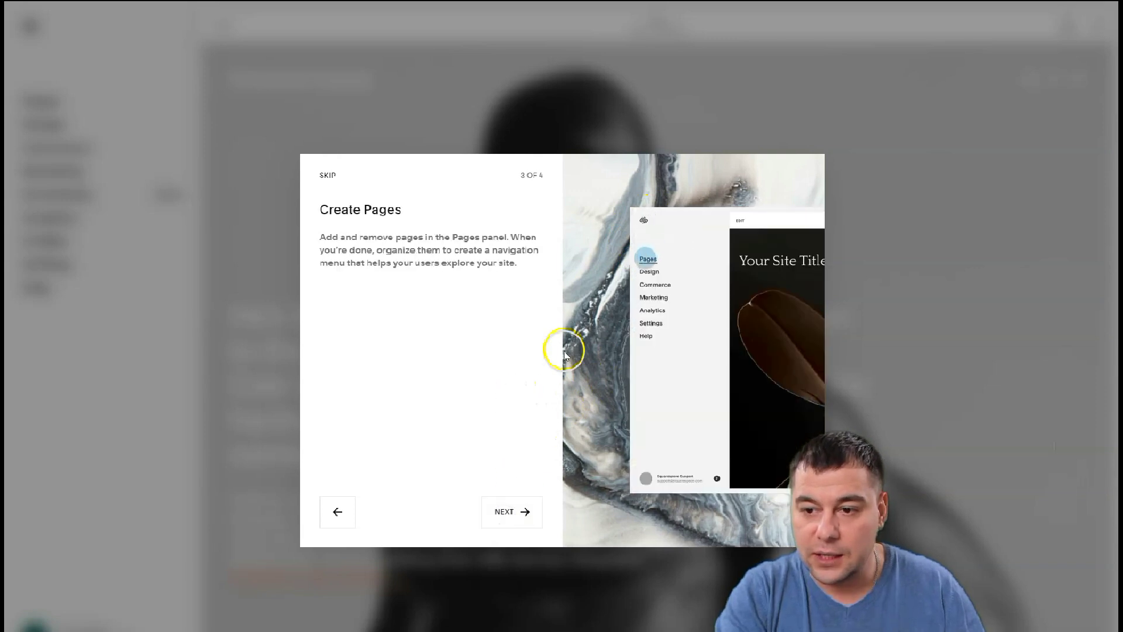
click(512, 517)
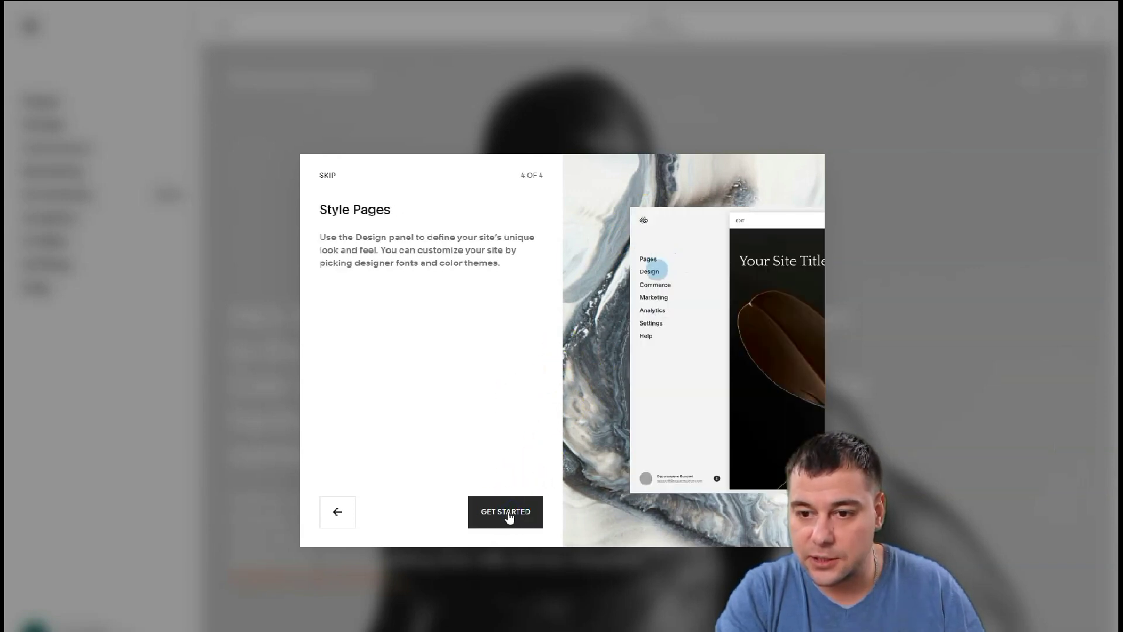
click(502, 514)
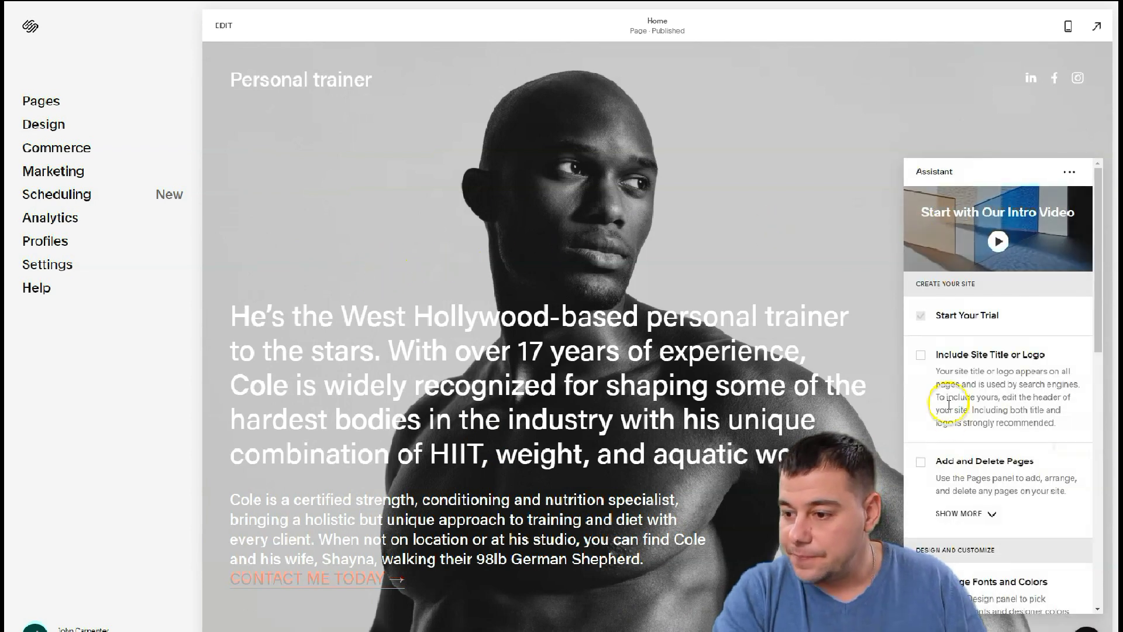
Scroll through the Assistant setup checklist, then dismiss it
scroll(939, 433, down, 1)
scroll(943, 500, up, 1)
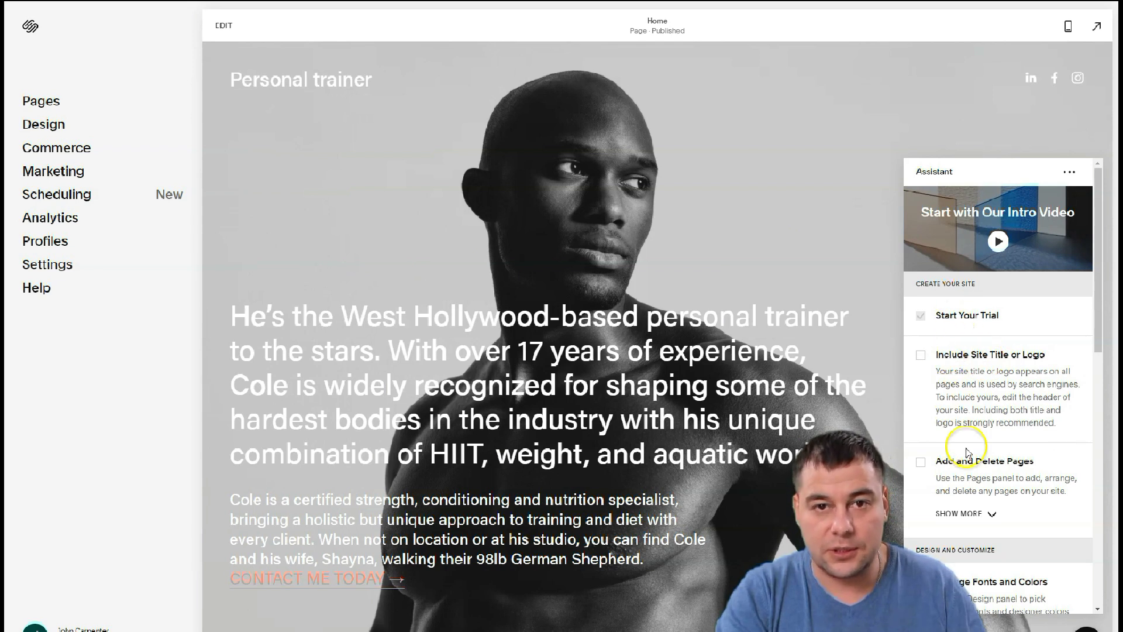
scroll(969, 362, down, 10)
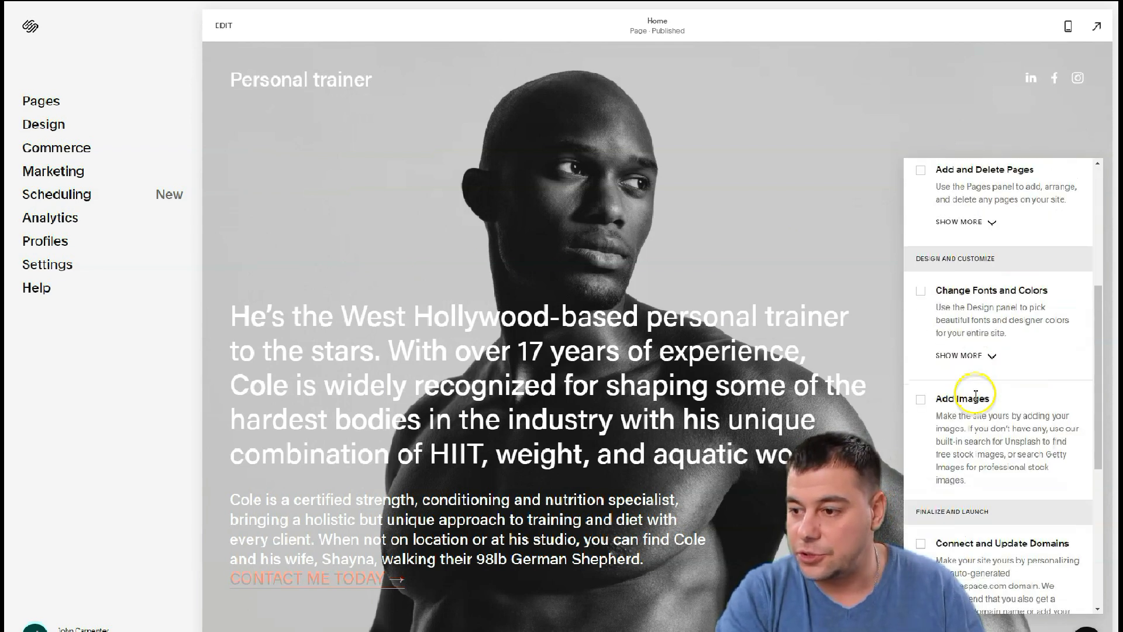
scroll(976, 400, up, 10)
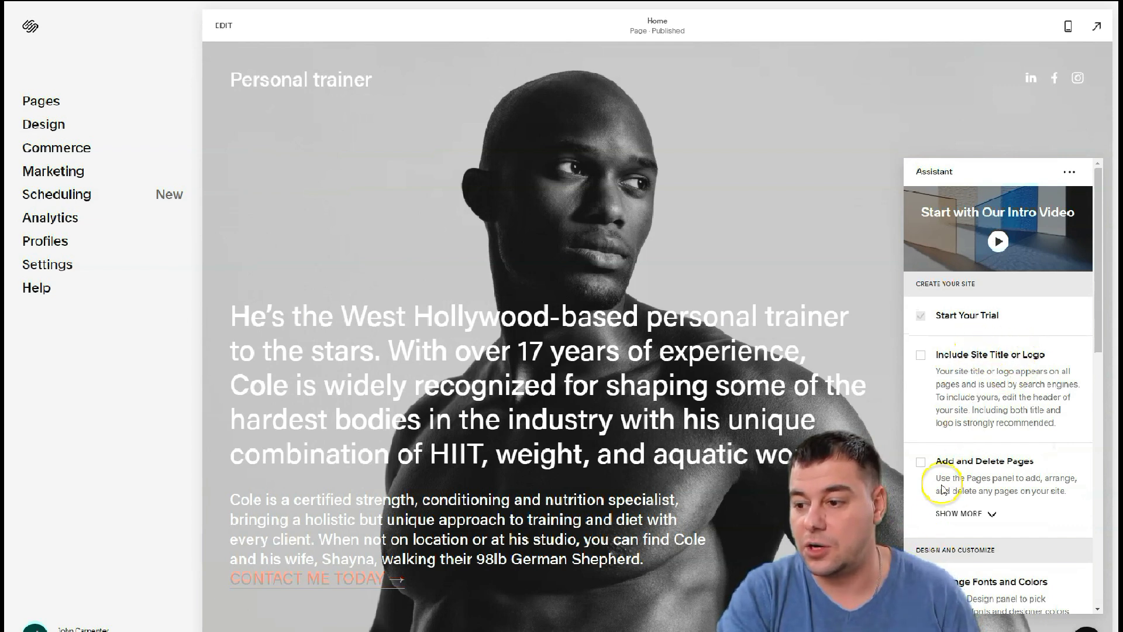
scroll(992, 436, down, 3)
scroll(992, 436, down, 3)
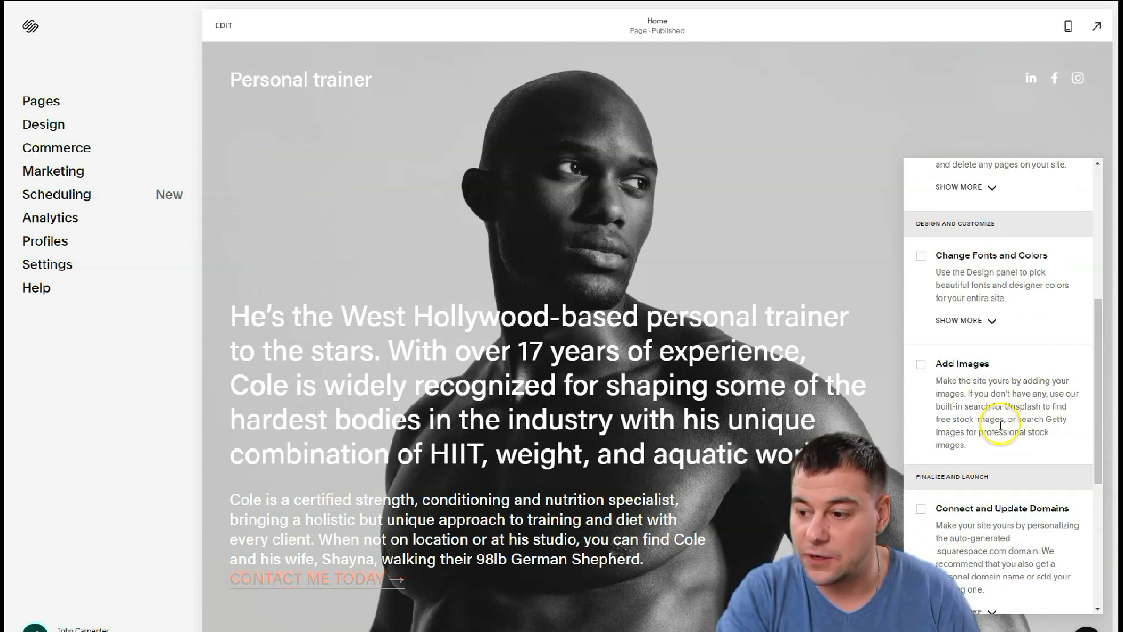
scroll(979, 400, down, 2)
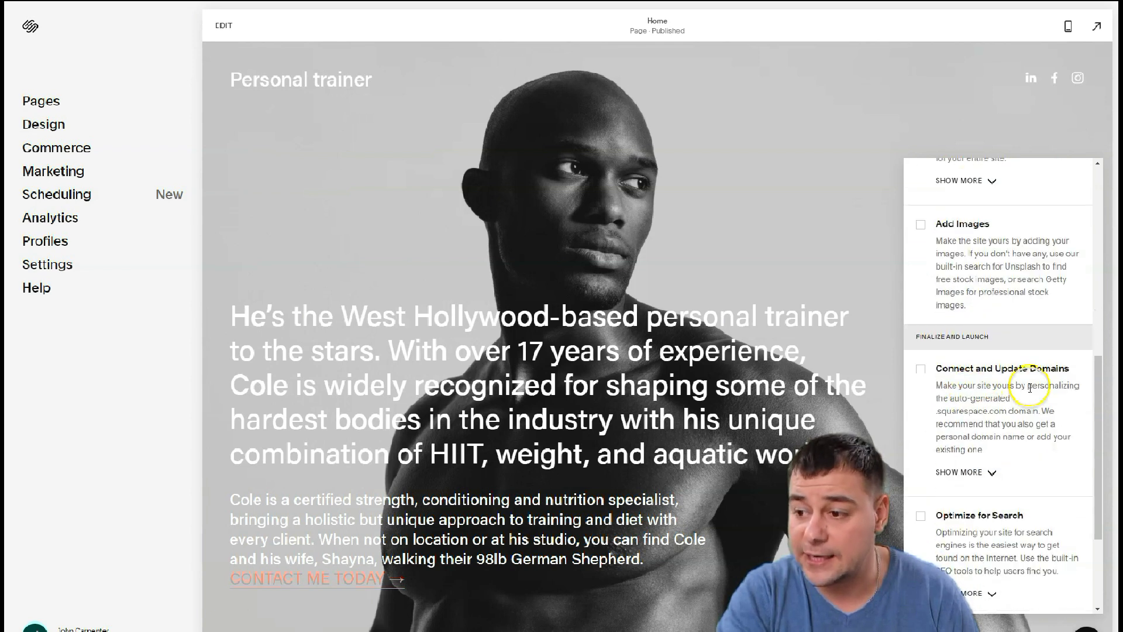
scroll(995, 372, down, 3)
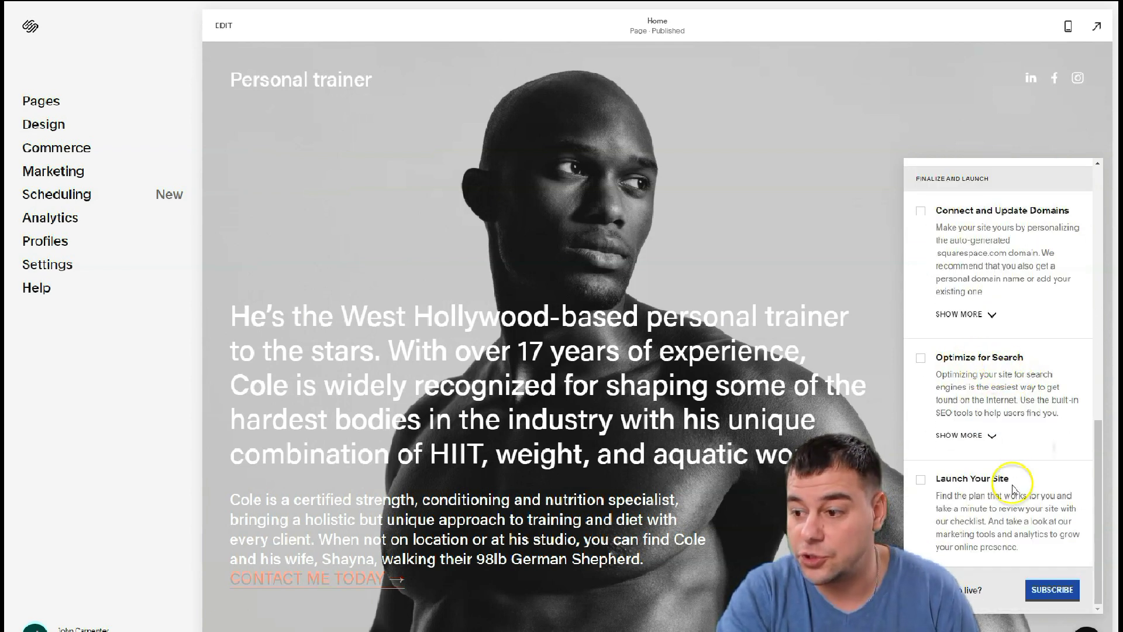
click(786, 515)
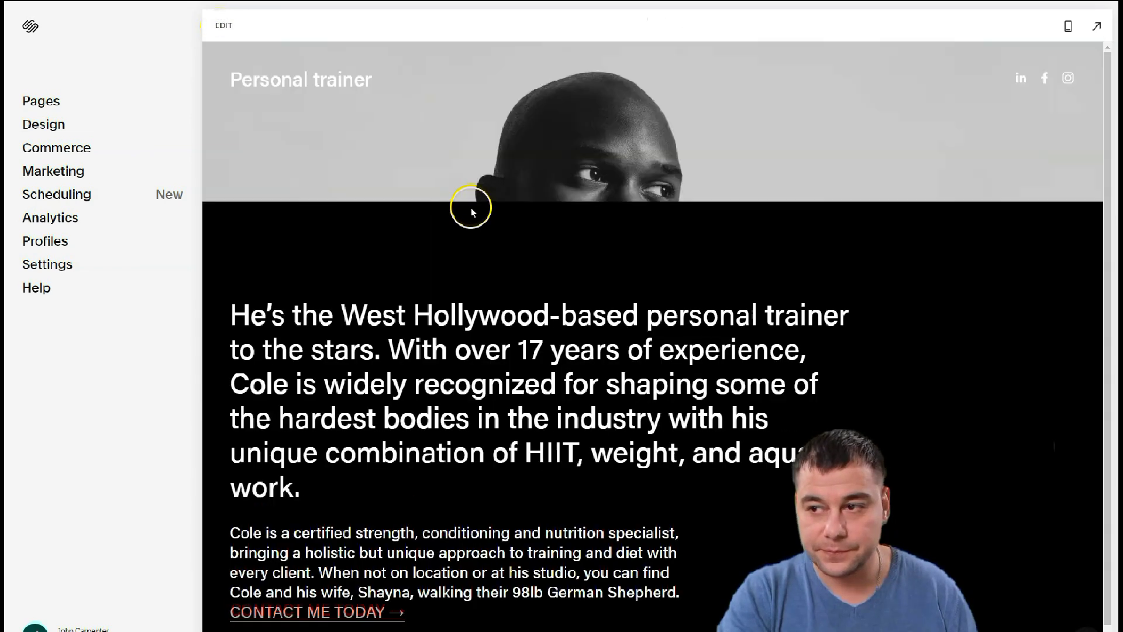
Edit the Home page and scroll through the Personal trainer page sections
click(472, 209)
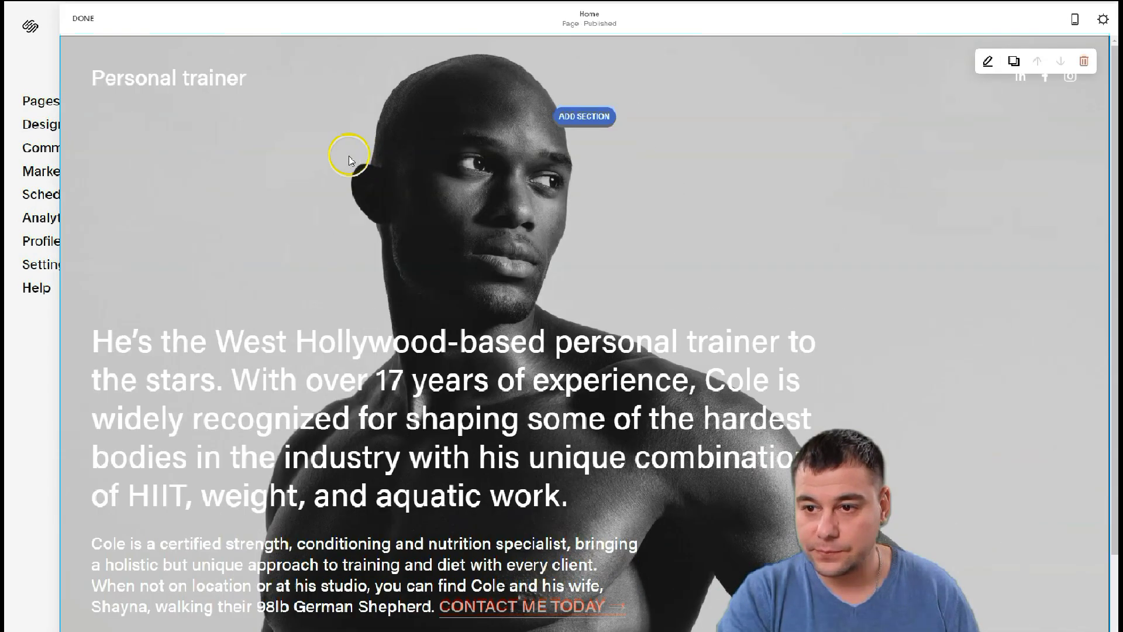
scroll(616, 88, down, 4)
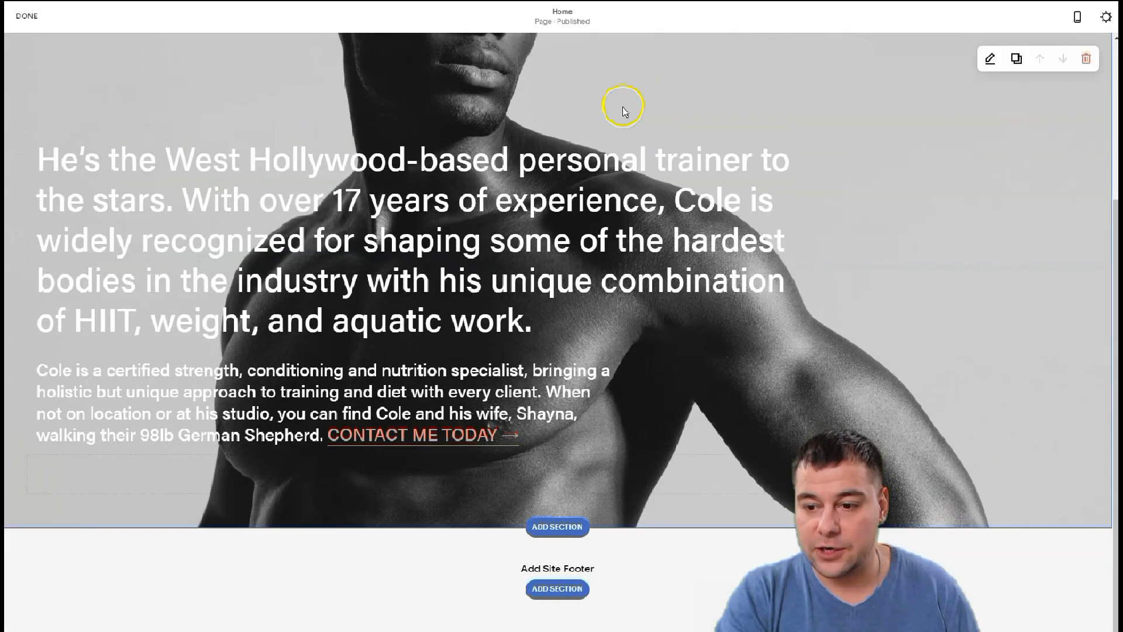
scroll(559, 343, up, 3)
scroll(559, 342, up, 1)
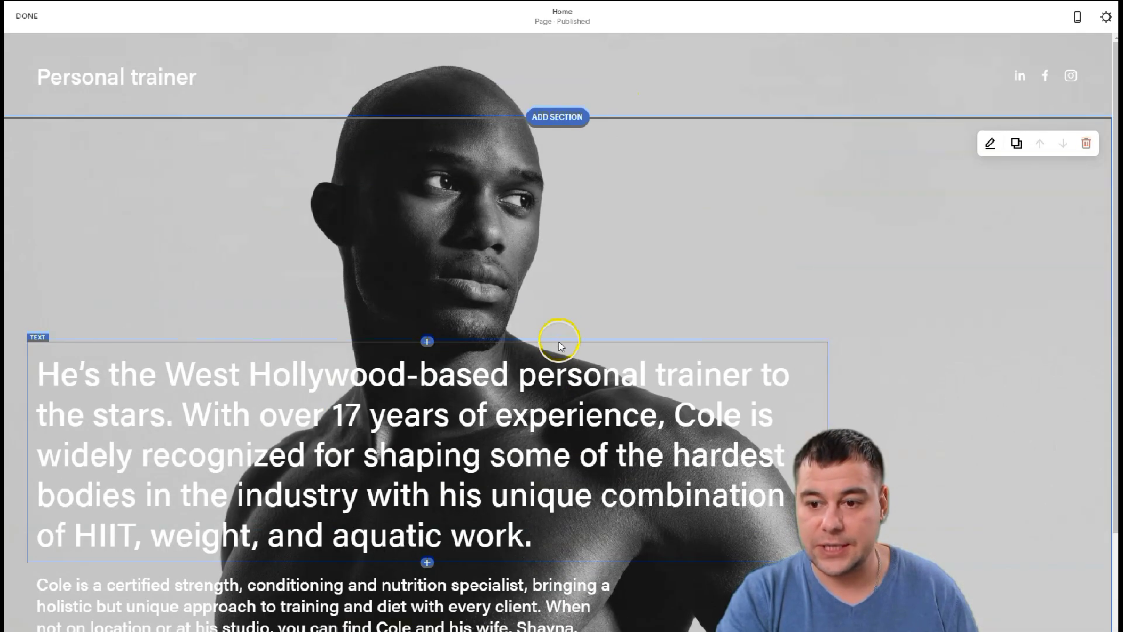
scroll(664, 243, down, 2)
scroll(659, 243, up, 2)
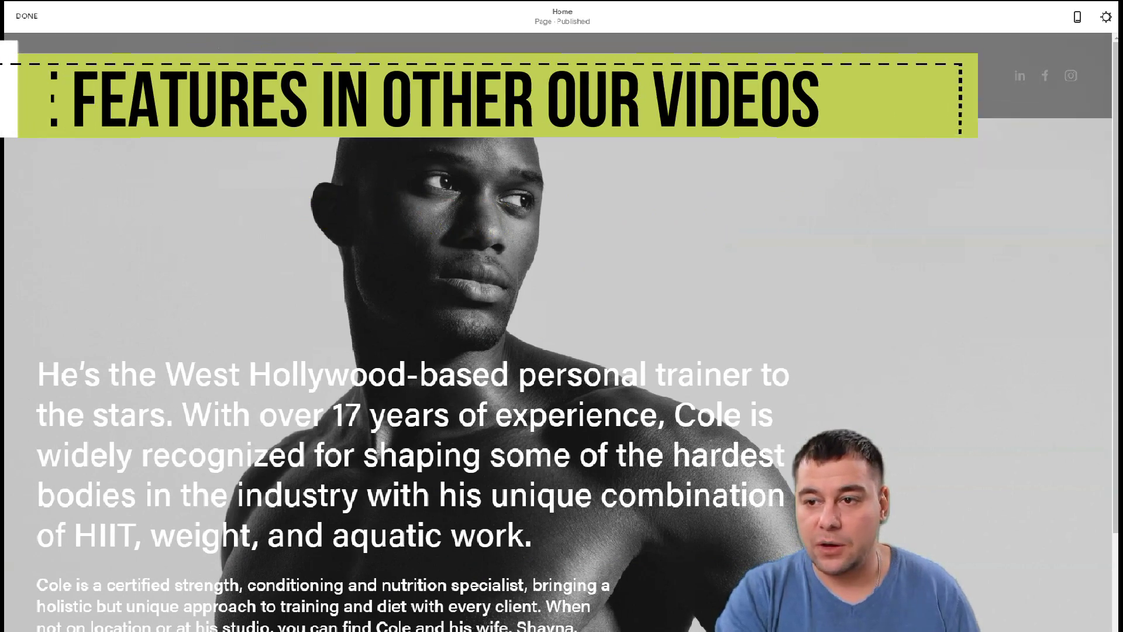
scroll(505, 337, down, 3)
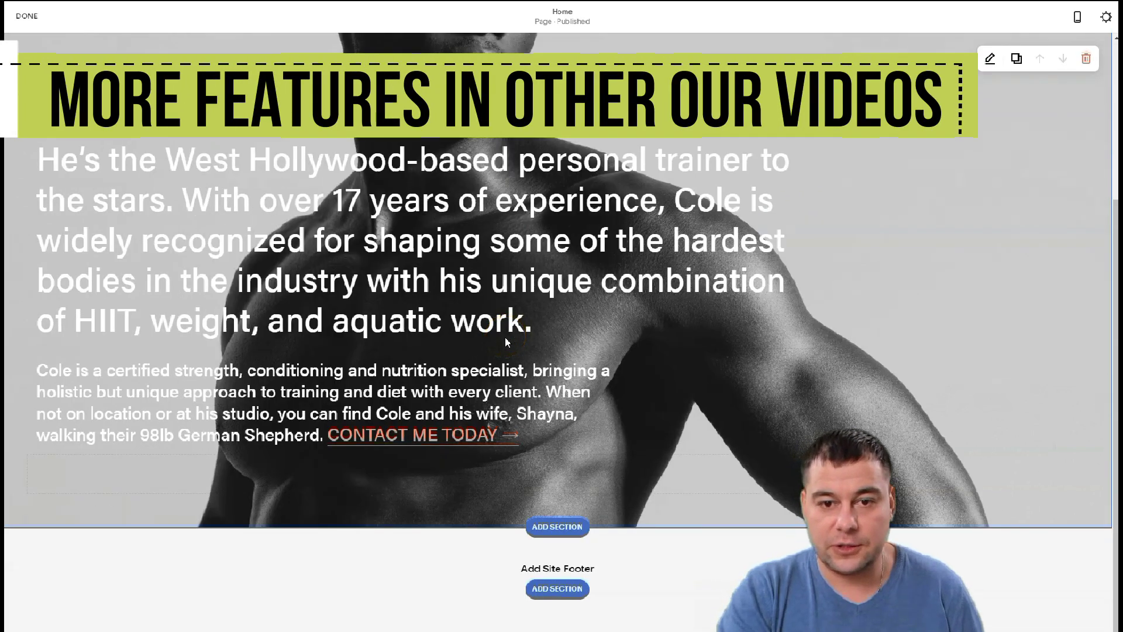
scroll(506, 342, up, 3)
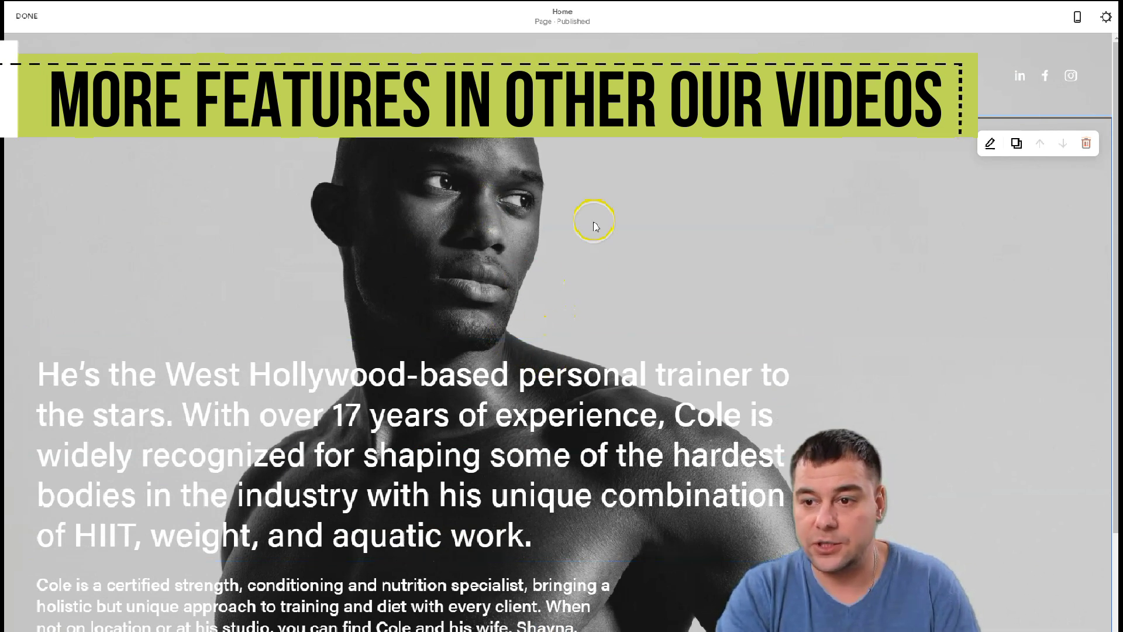
scroll(588, 263, down, 3)
scroll(576, 312, up, 3)
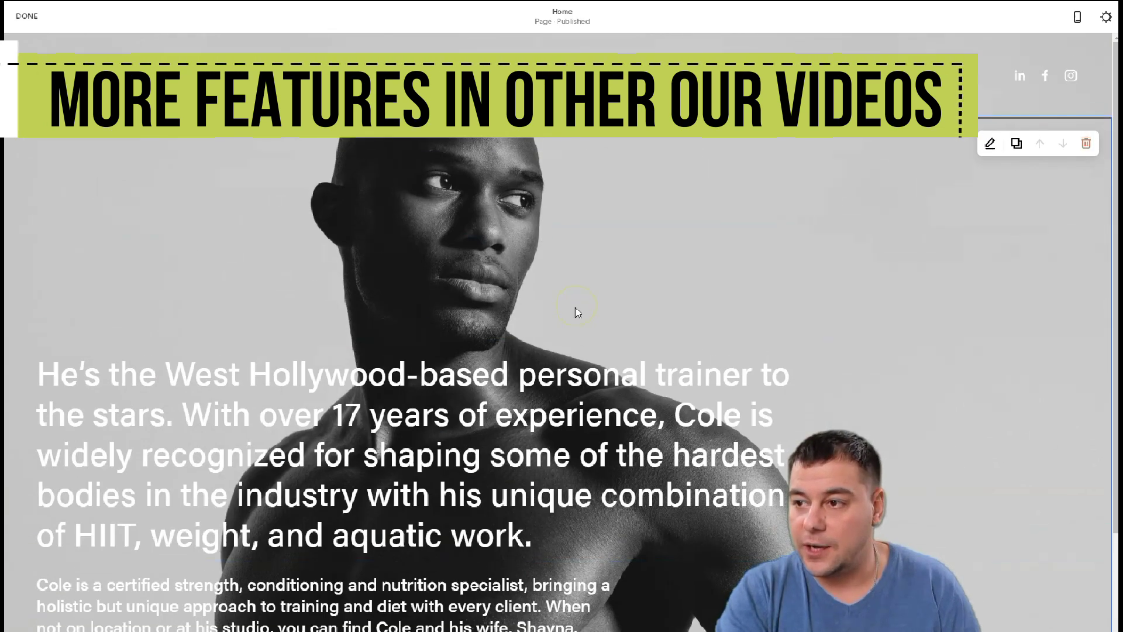
scroll(421, 296, down, 3)
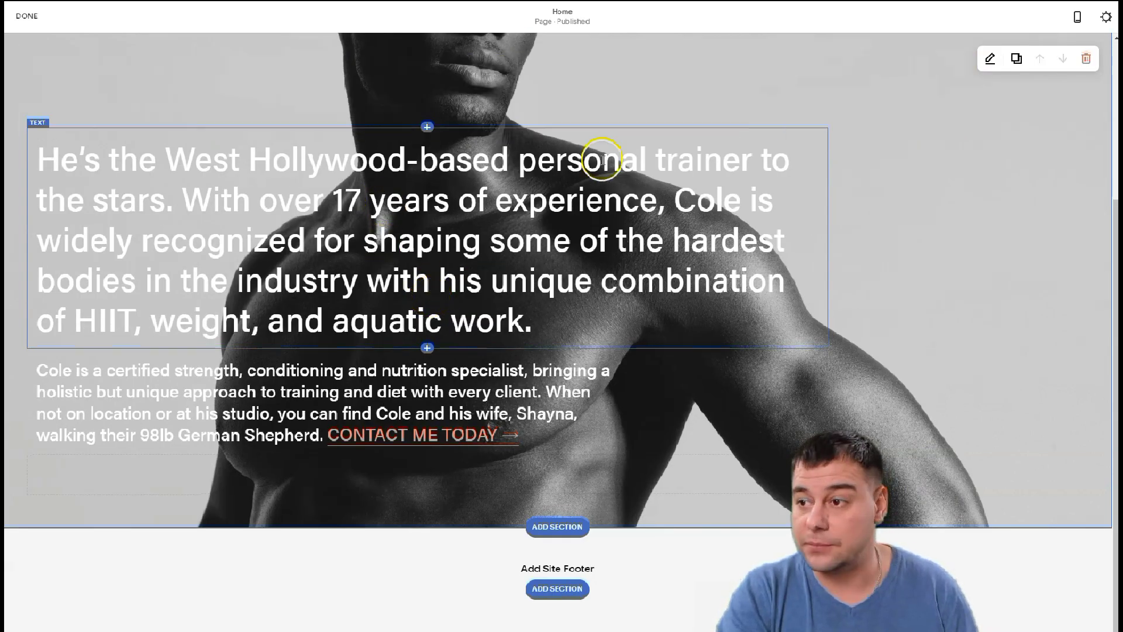
scroll(368, 424, up, 3)
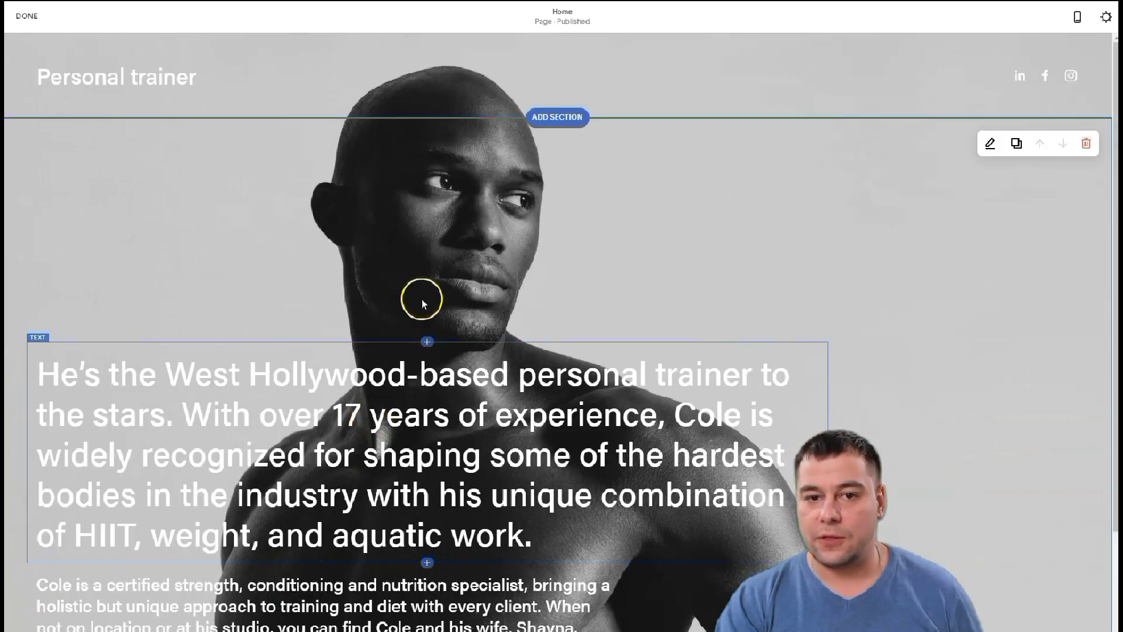
mouse_move(401, 45)
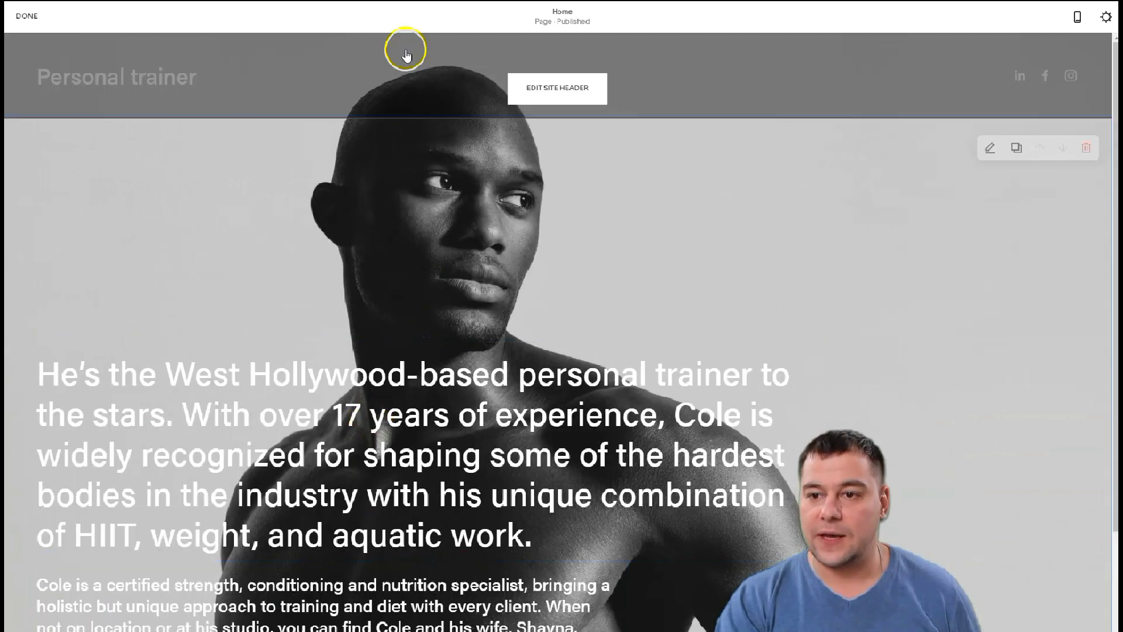
Edit the site header, review Site Title & Logo, then switch to its Elements settings
click(550, 90)
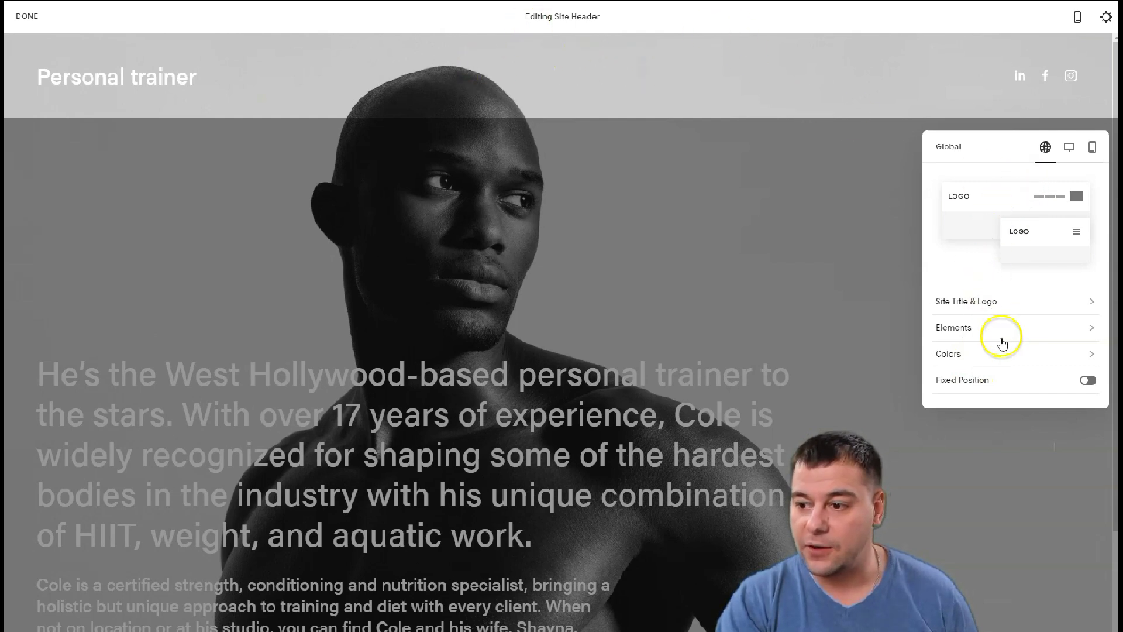
click(969, 303)
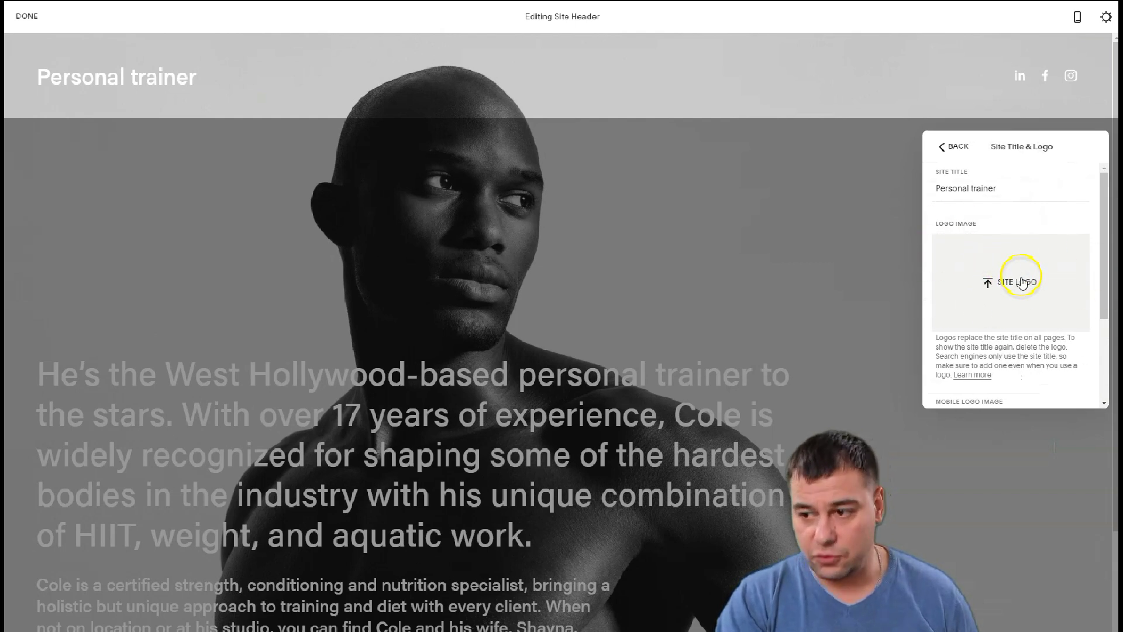
scroll(1014, 286, down, 3)
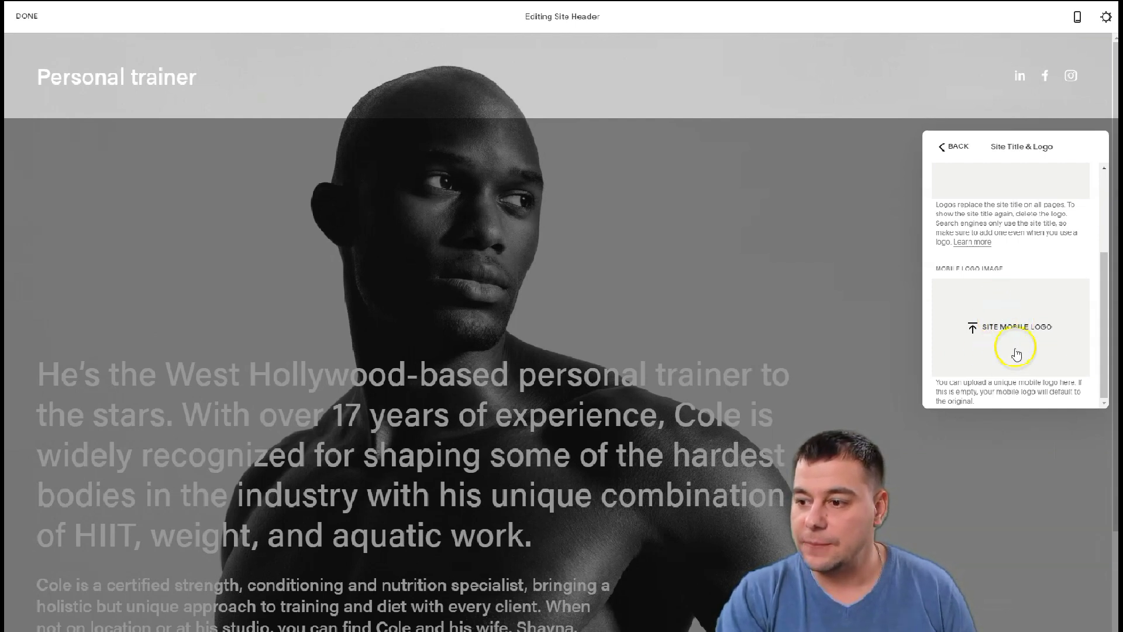
scroll(988, 323, up, 3)
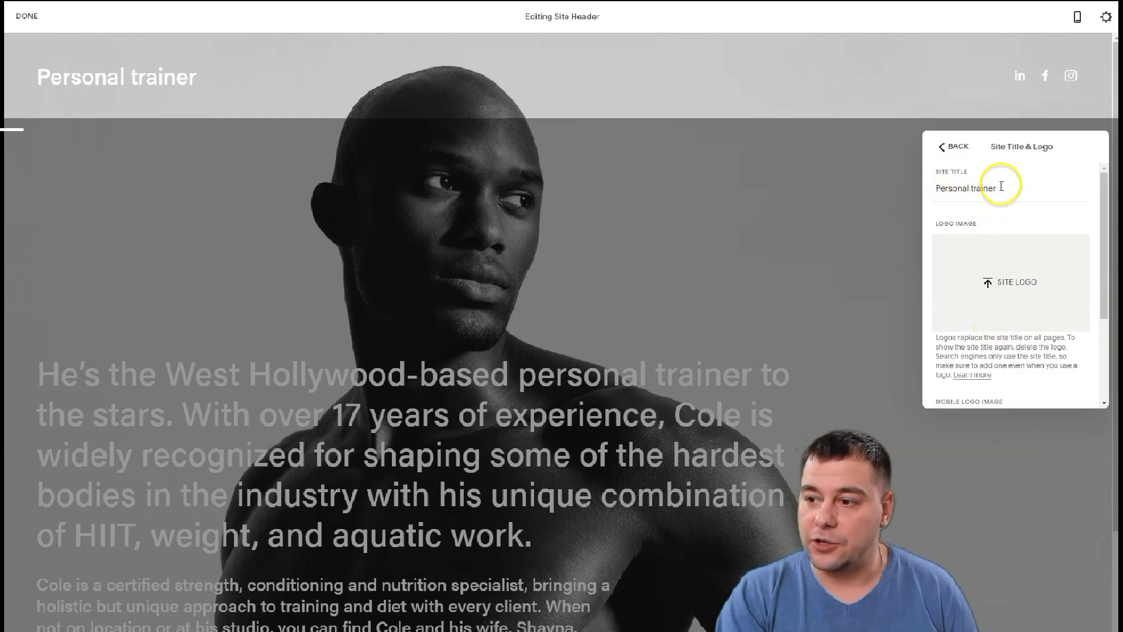
click(1023, 186)
click(949, 149)
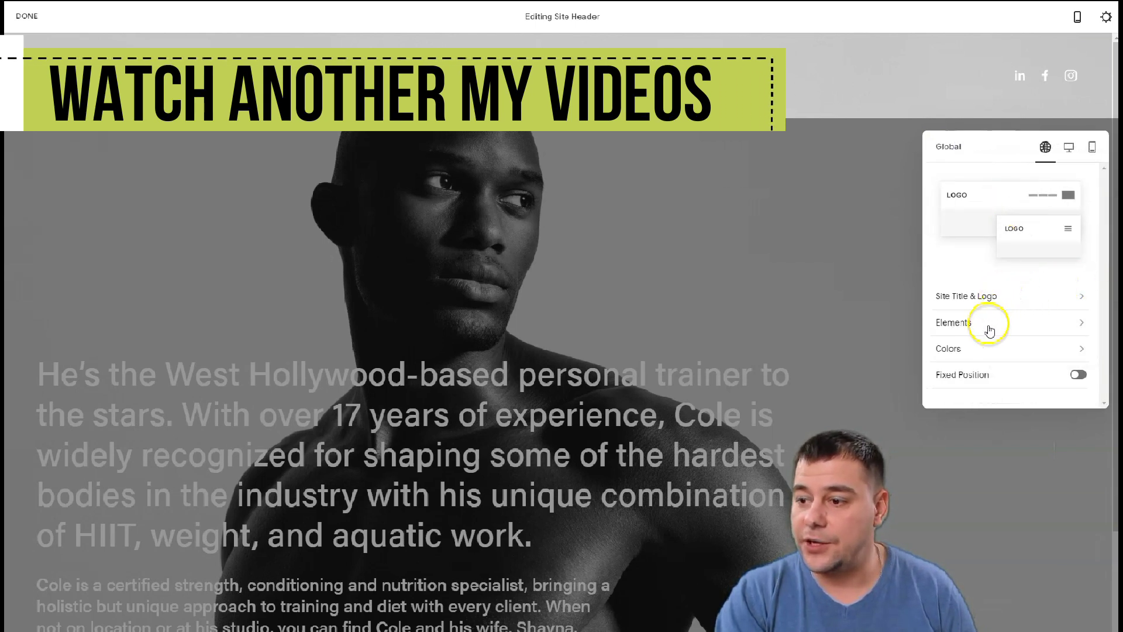
click(988, 327)
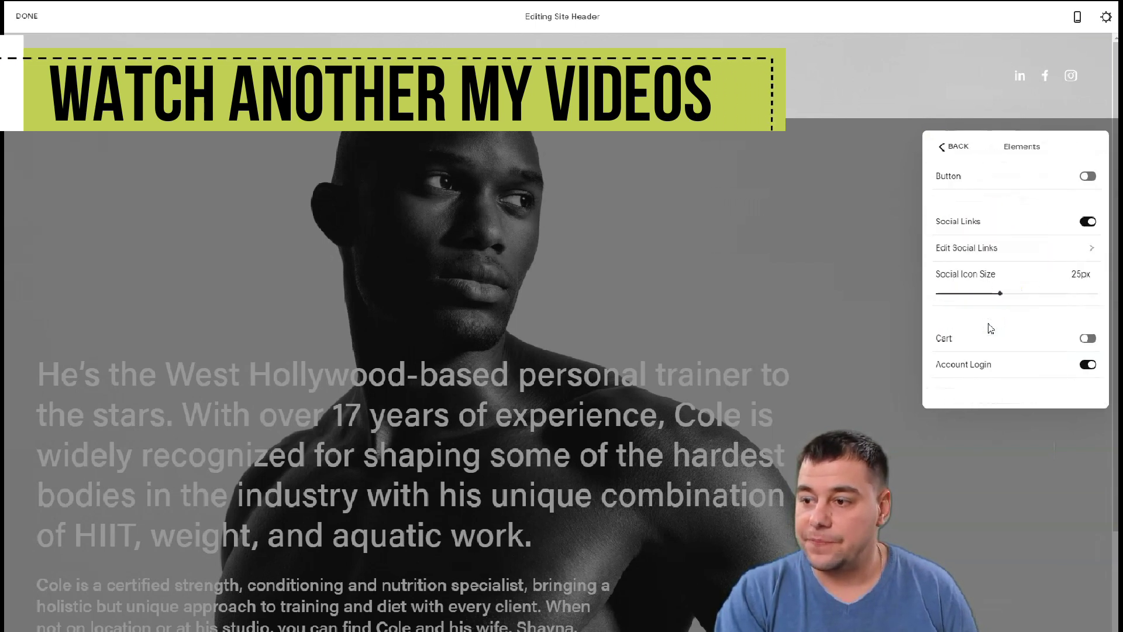
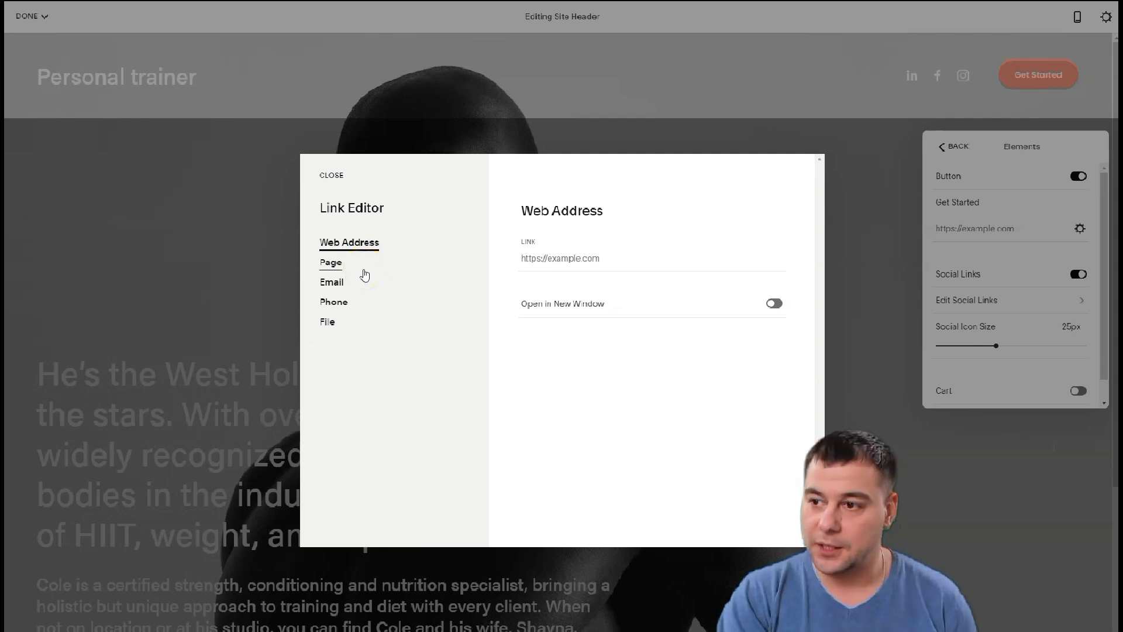
Switch the Get Started button's link type from web address to Email in the Link Editor
click(359, 274)
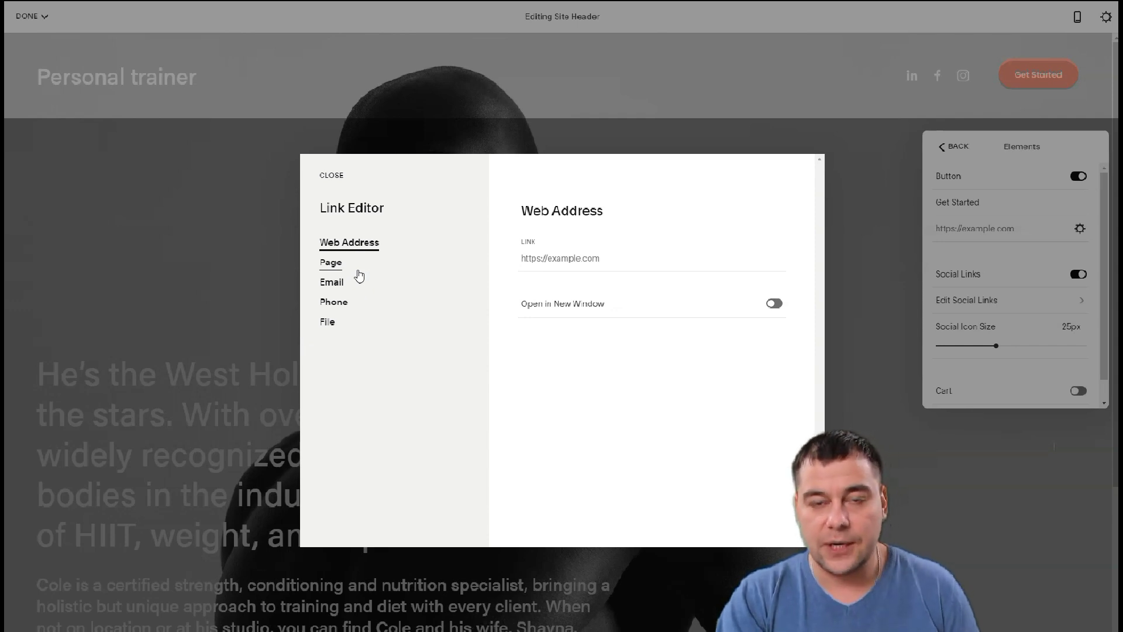
click(351, 270)
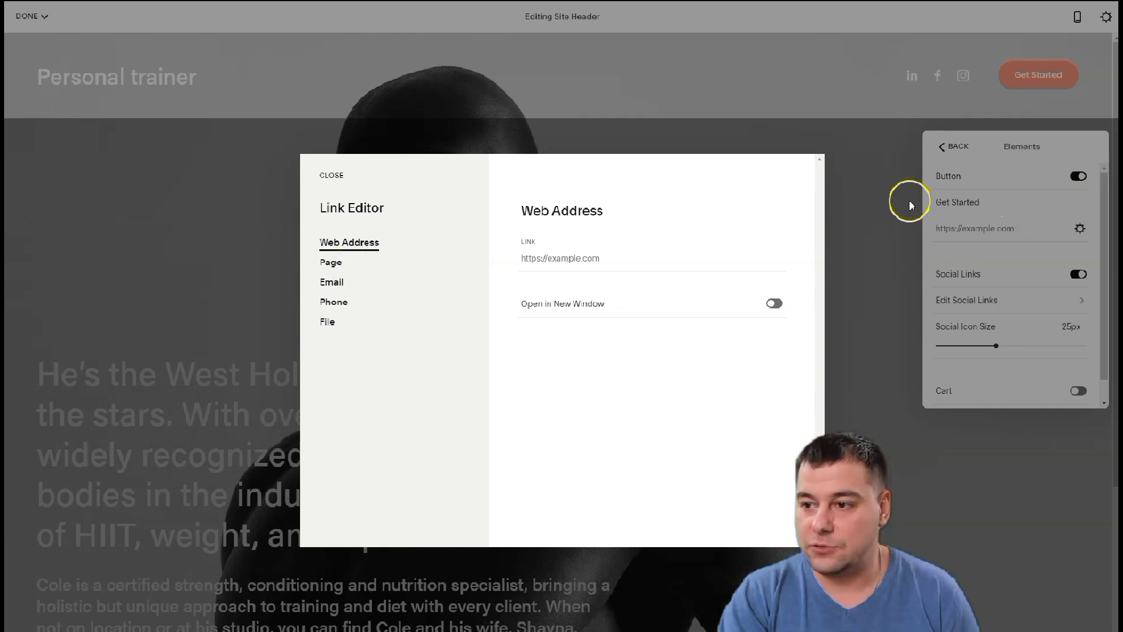
click(332, 283)
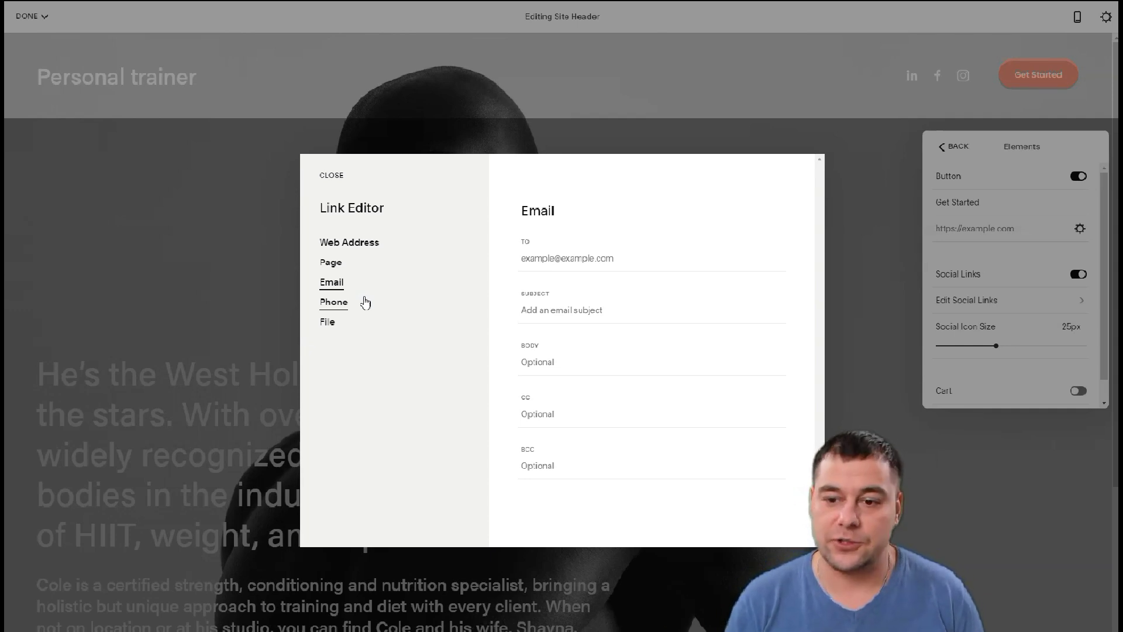
click(330, 286)
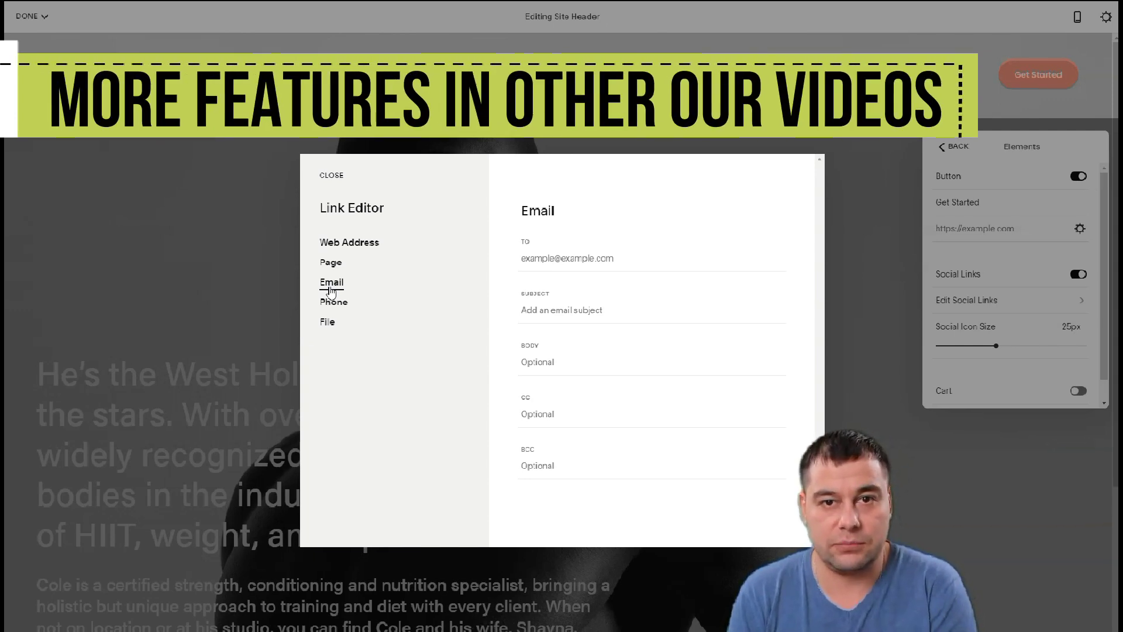
Enter the recipient's Gmail address in the To field and close the Link Editor
click(331, 289)
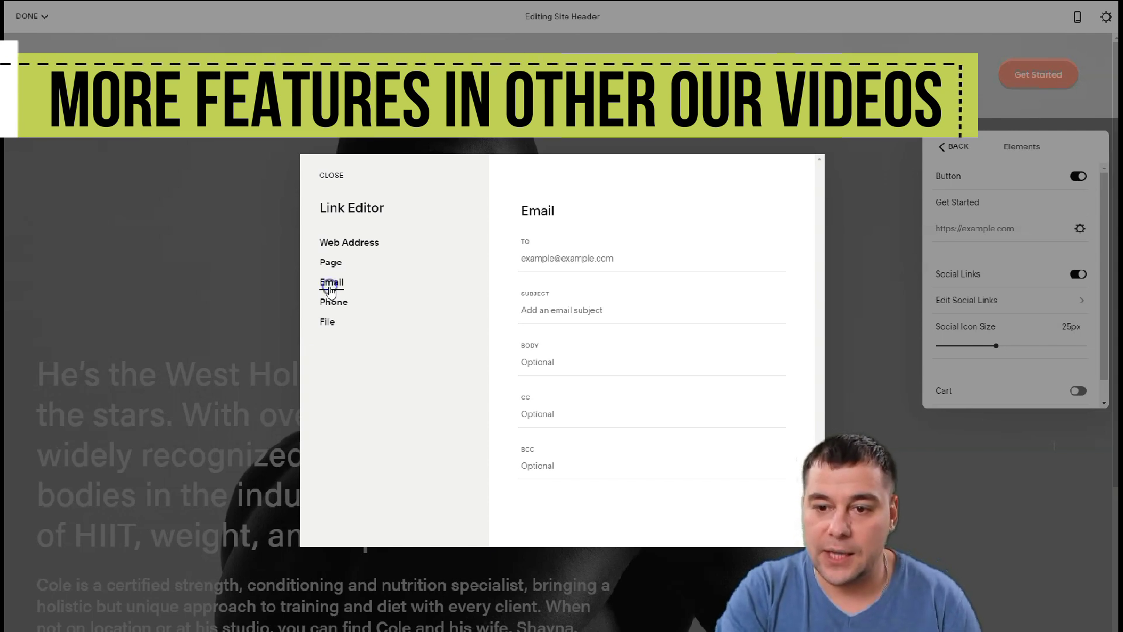
click(525, 258)
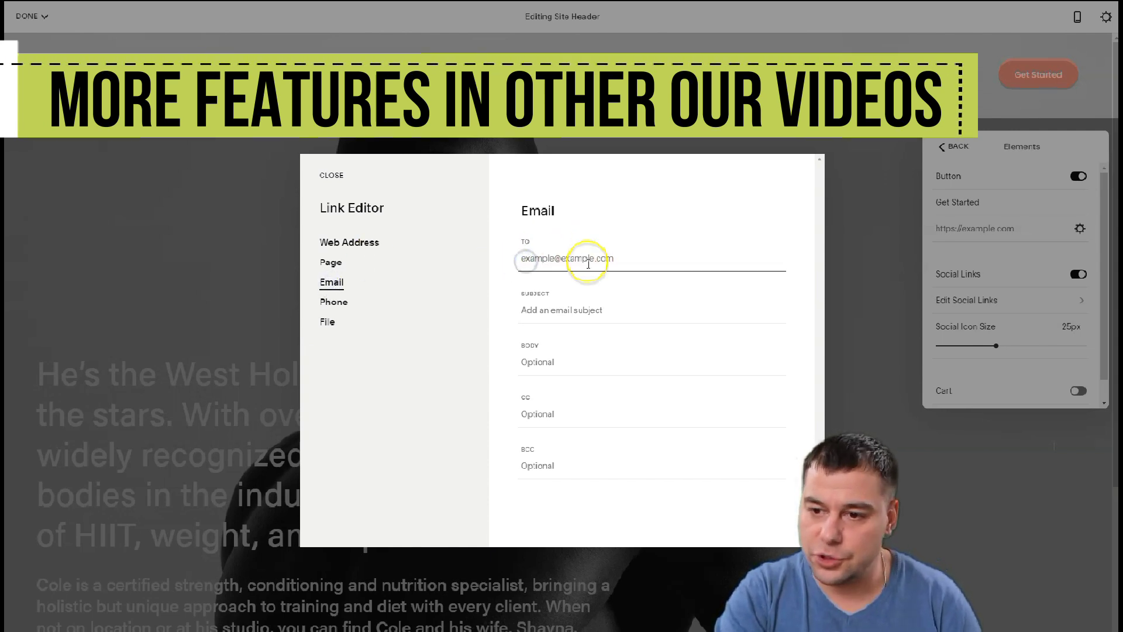
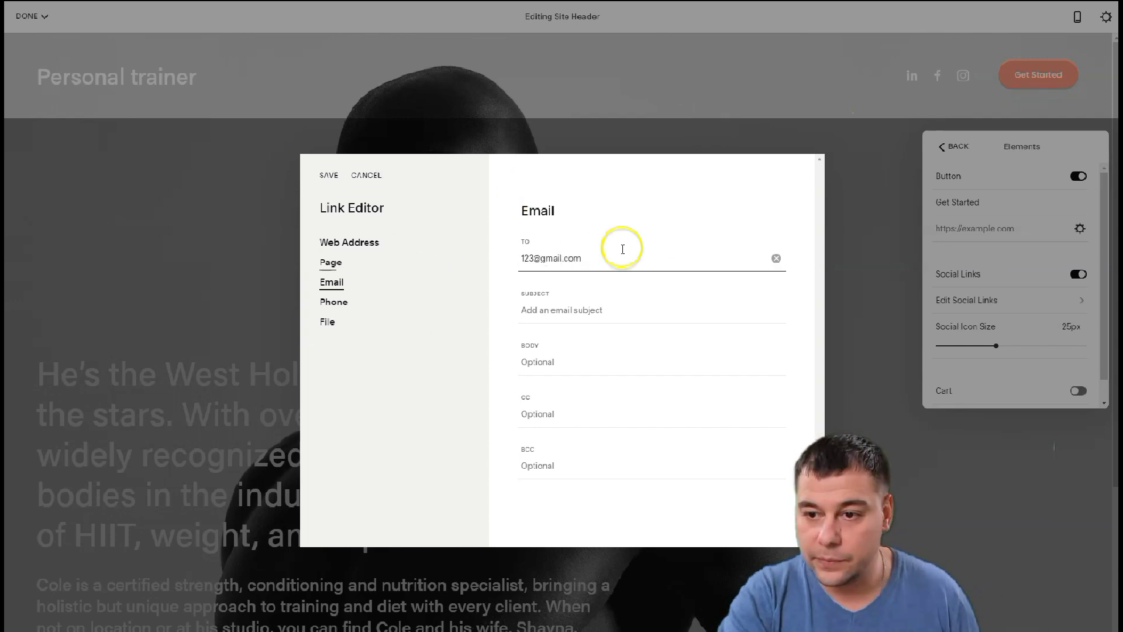
click(329, 175)
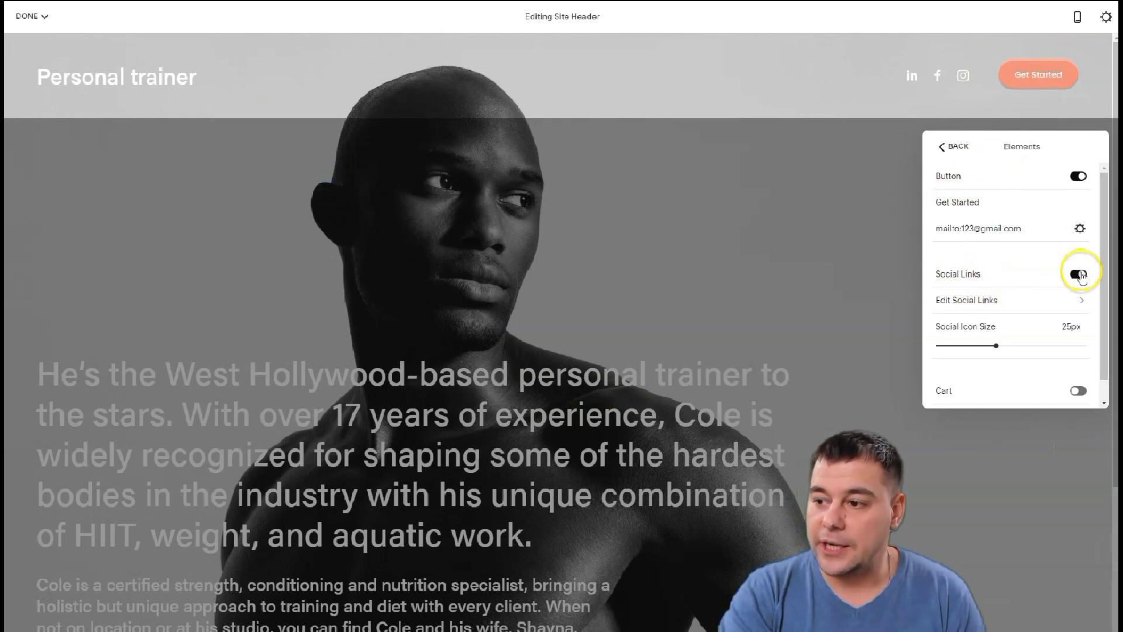
Turn off Account Login in the header, leaving Social Links on and Cart off
click(1081, 274)
click(1083, 276)
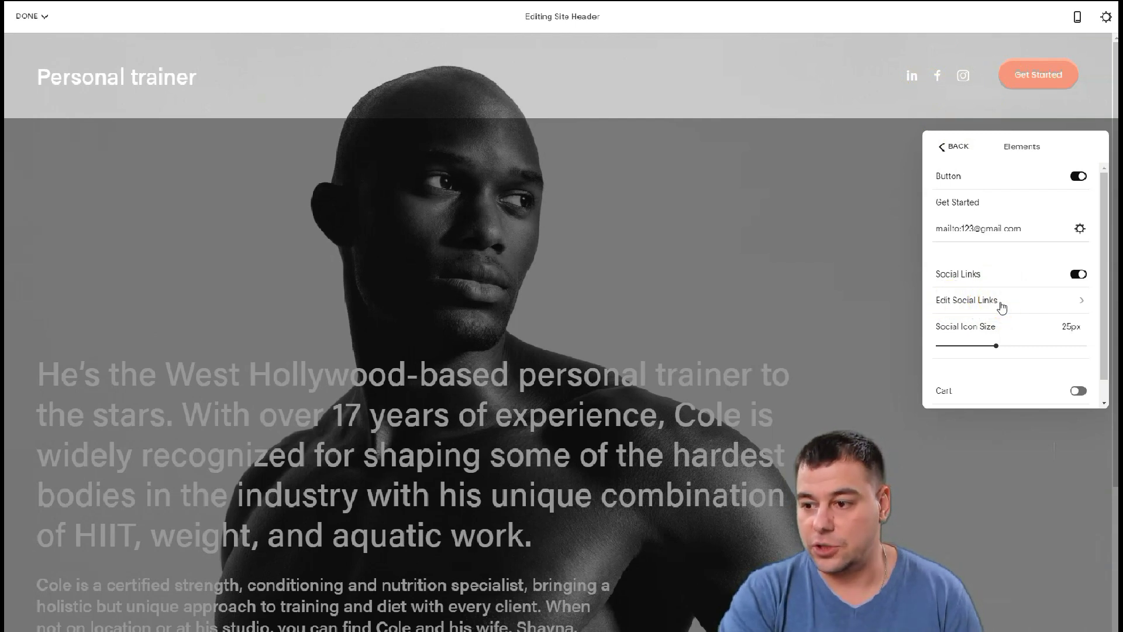
scroll(1001, 322, down, 1)
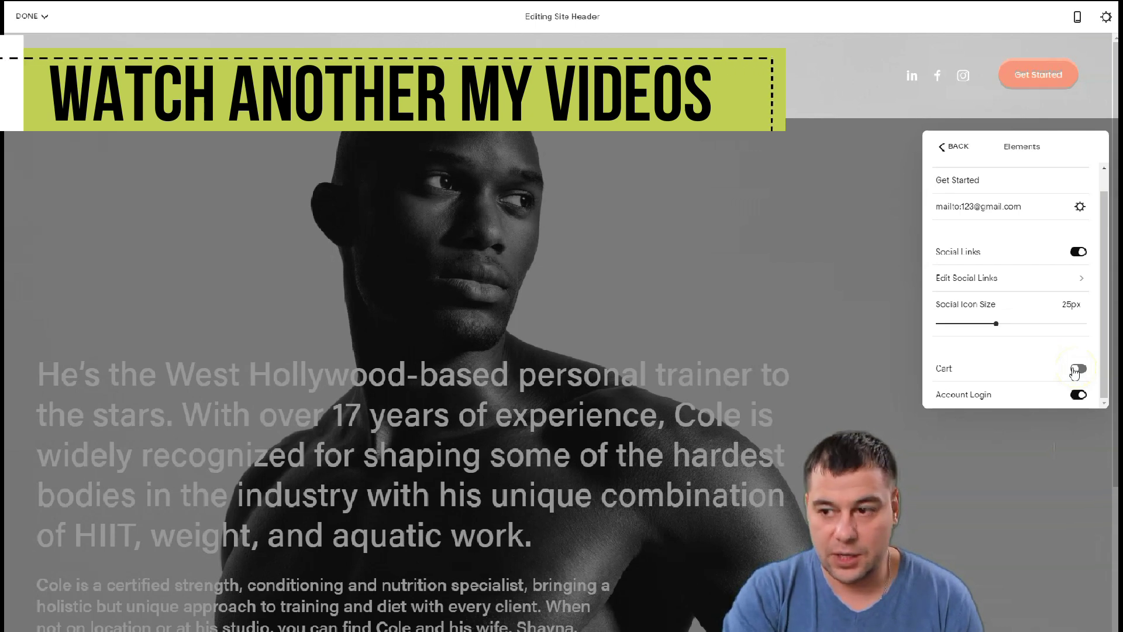
click(1077, 371)
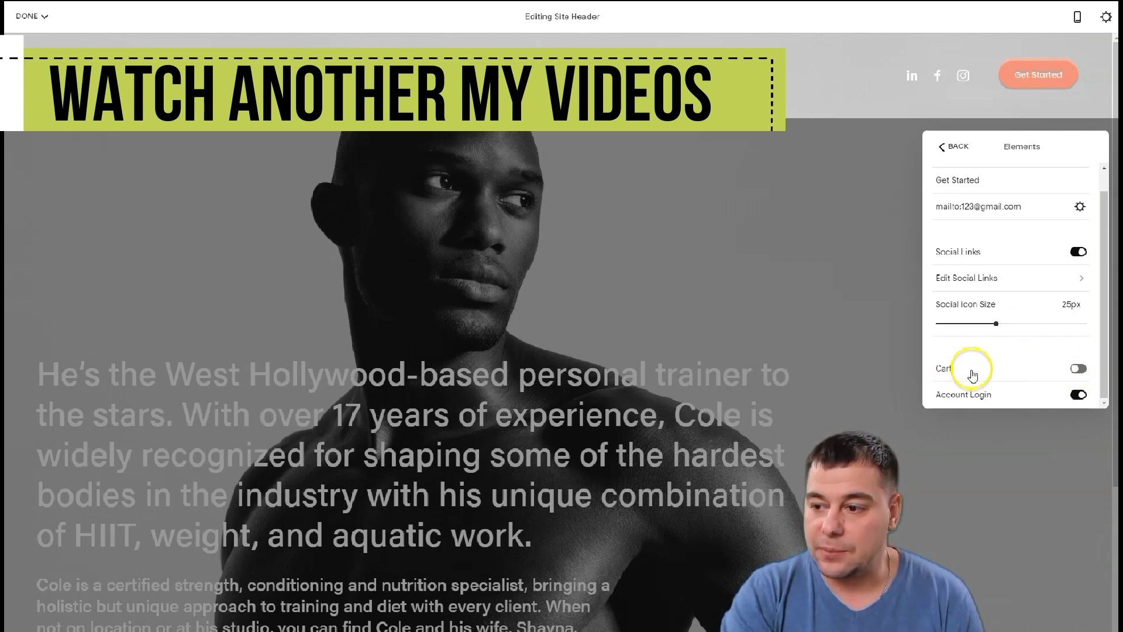
click(1079, 395)
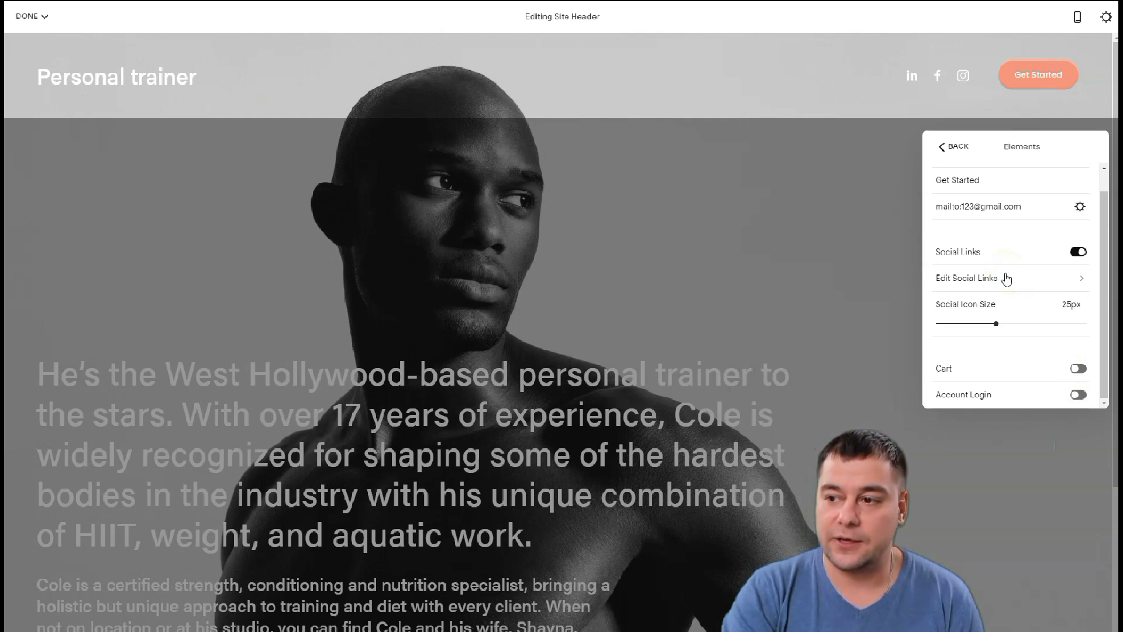
click(1076, 397)
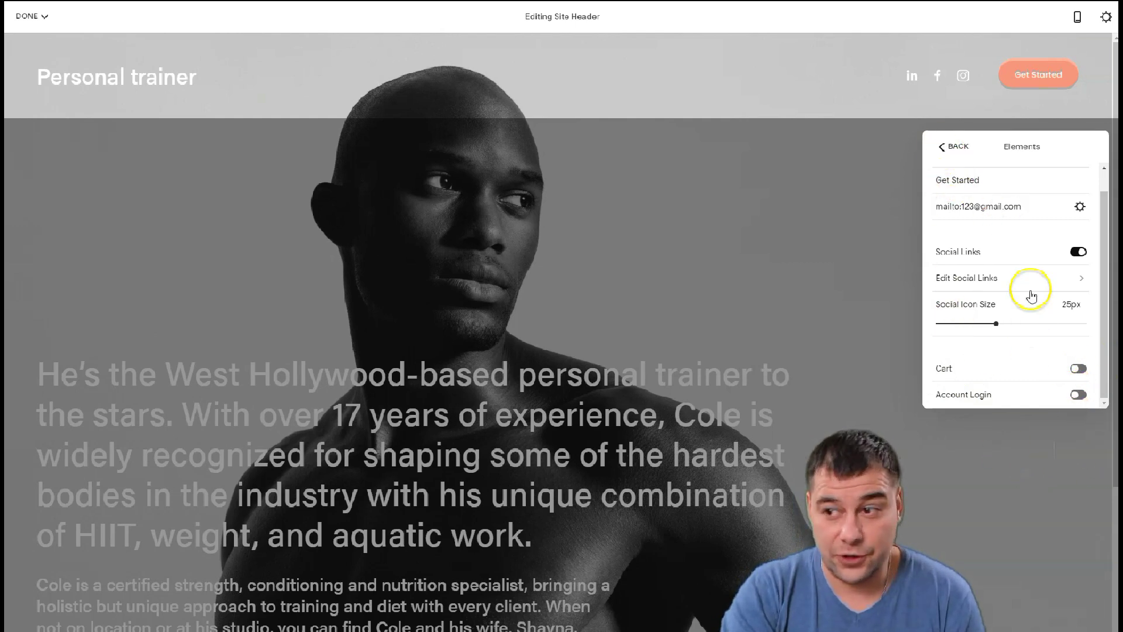
click(941, 146)
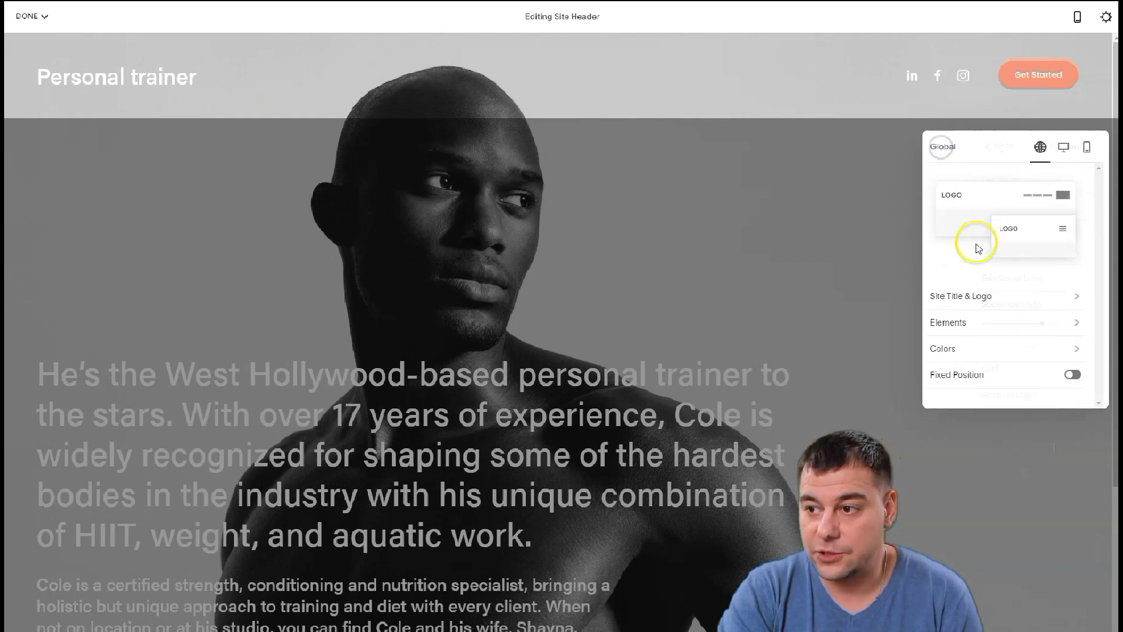
click(993, 327)
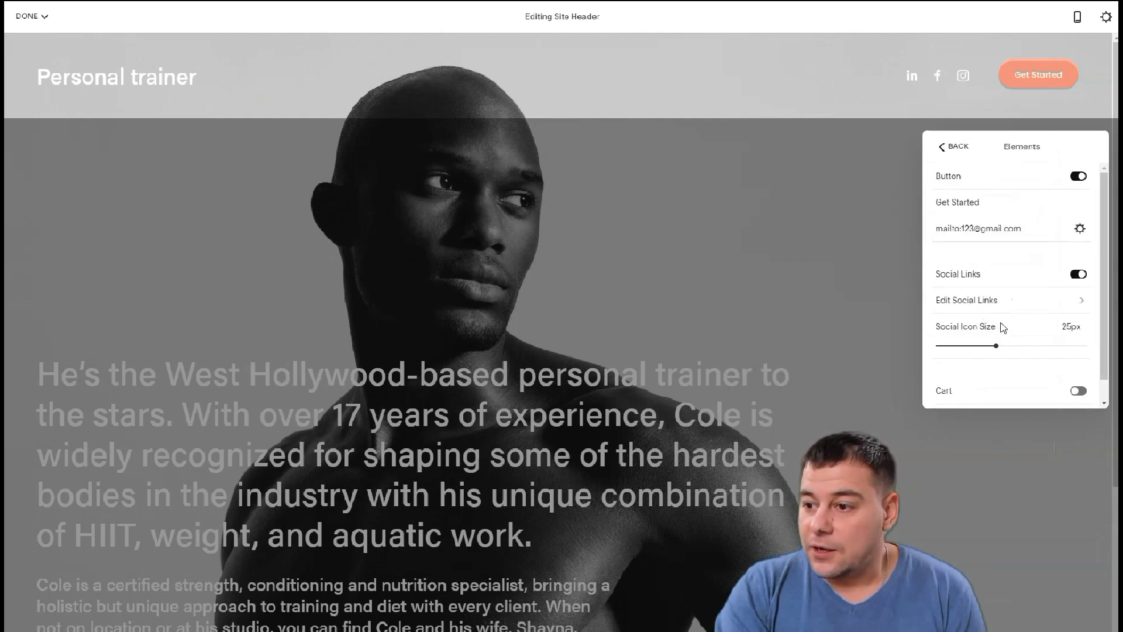
click(944, 147)
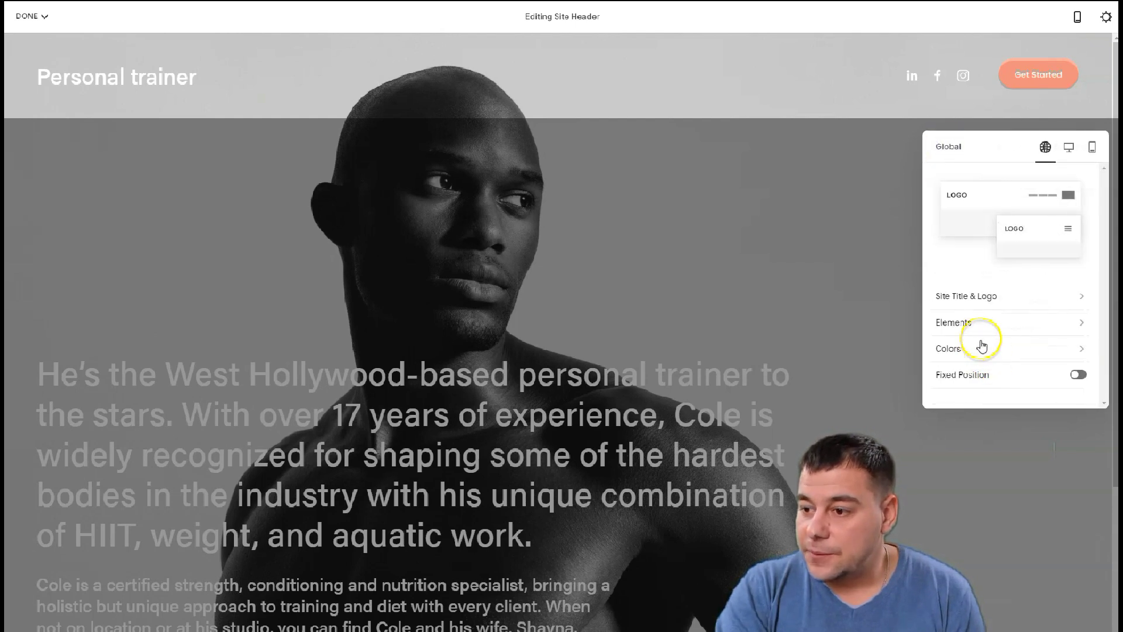
click(1003, 351)
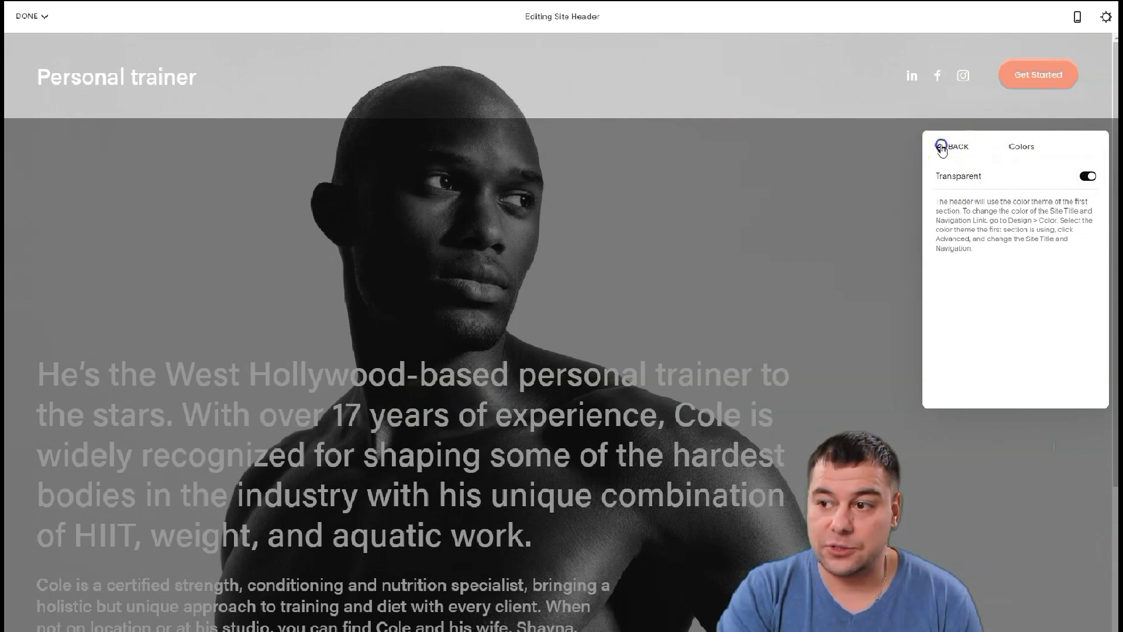
click(943, 146)
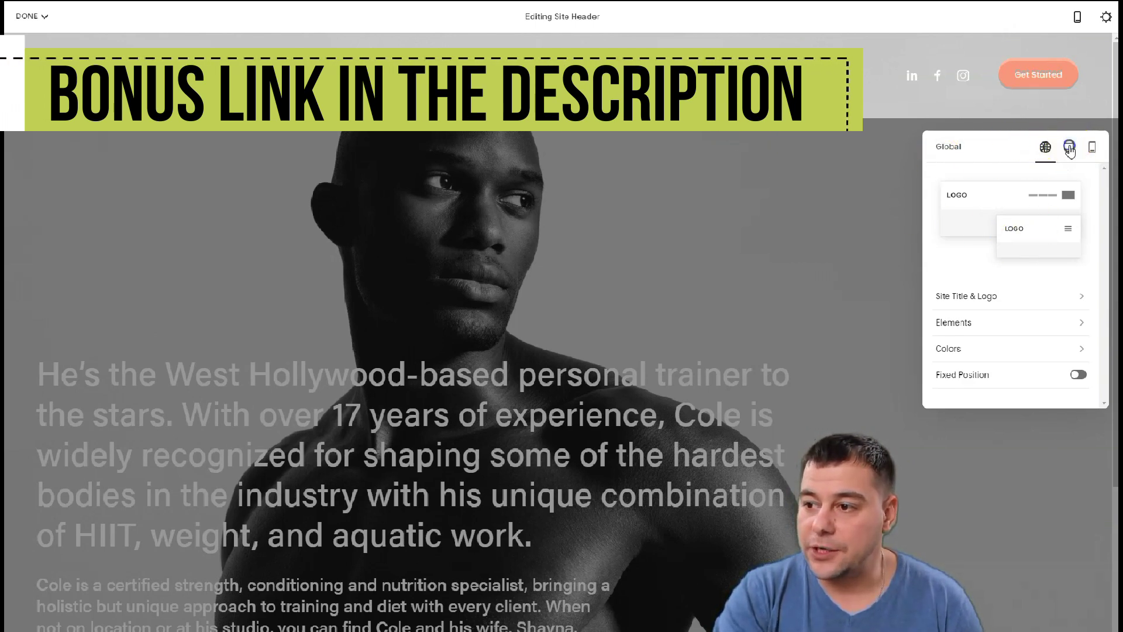
Choose the centred site title Header Layout for desktop
click(1069, 149)
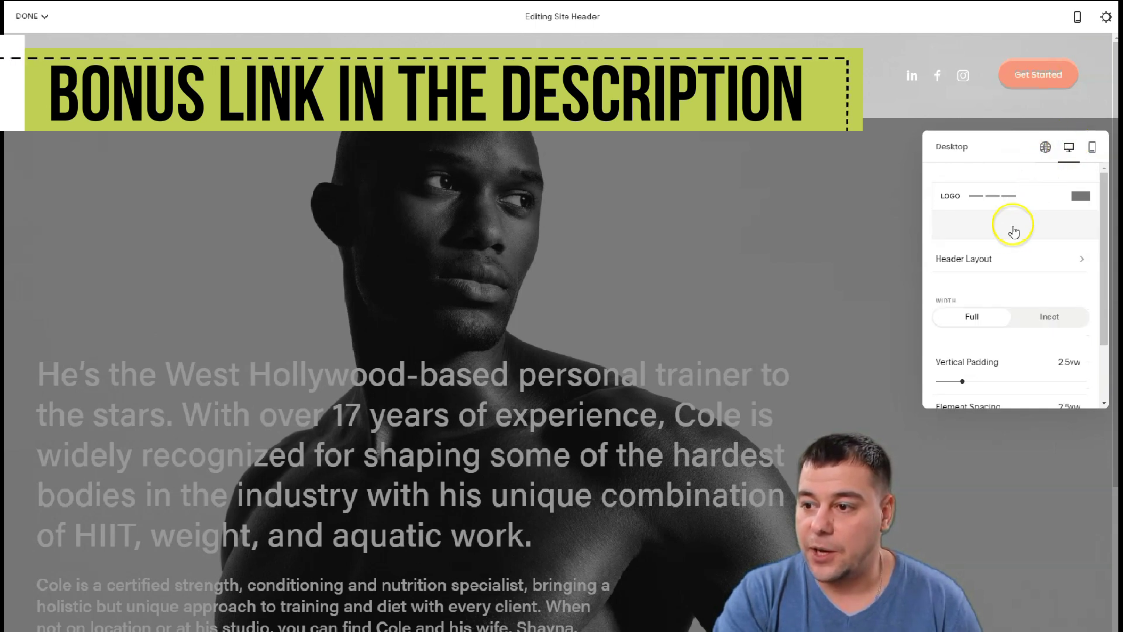
click(972, 263)
scroll(1037, 383, down, 2)
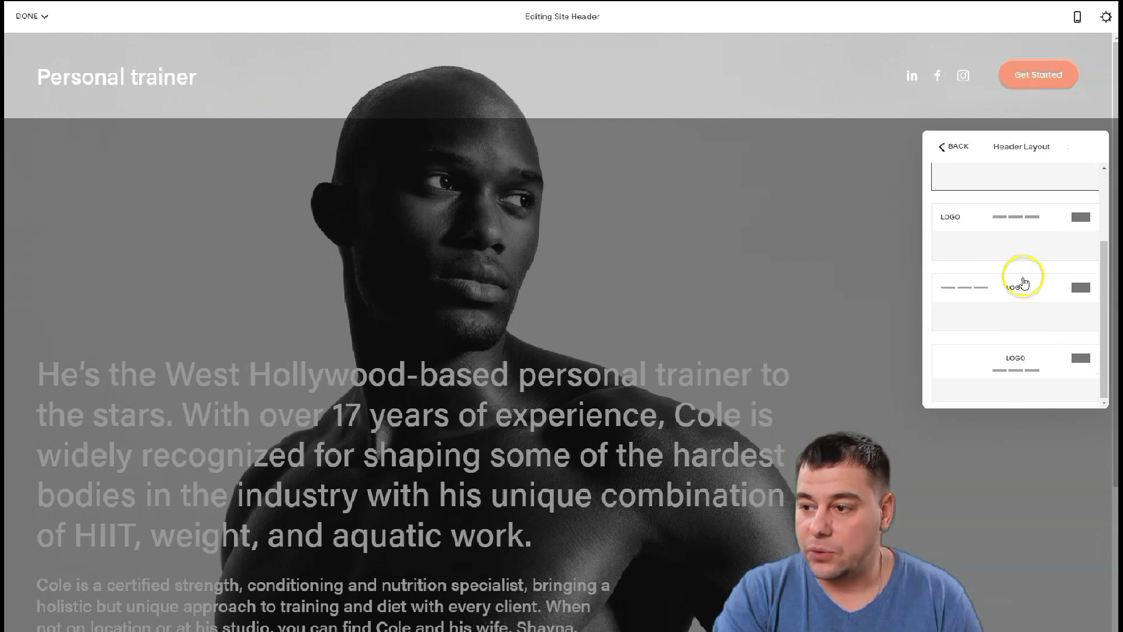
click(1017, 298)
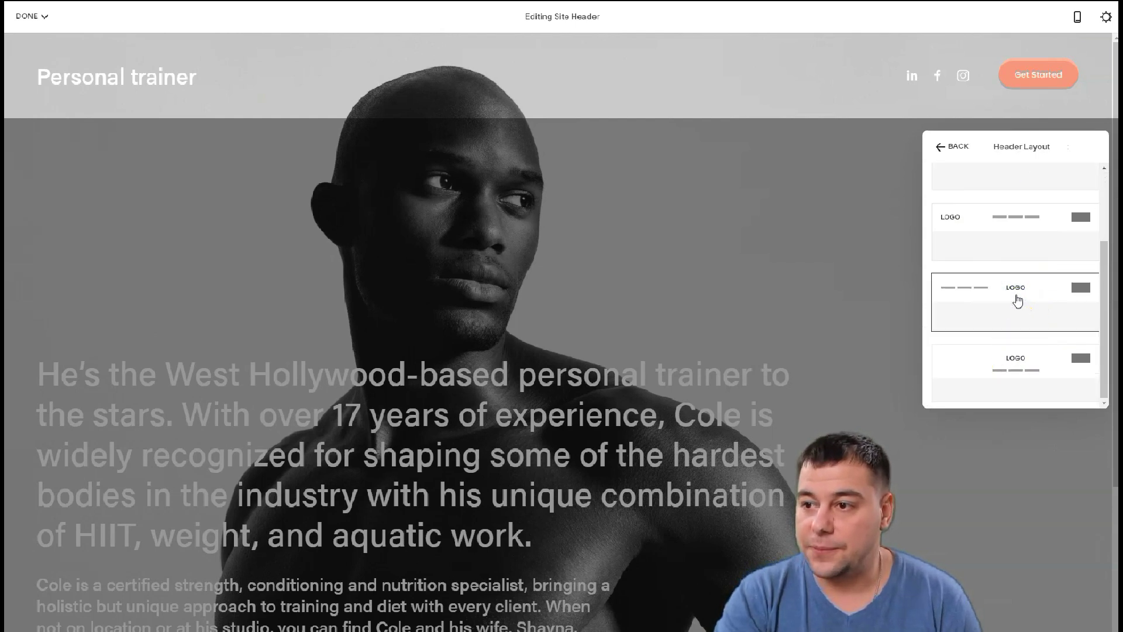
click(950, 146)
Choose the mobile header layout with the menu left and title centred
click(1093, 152)
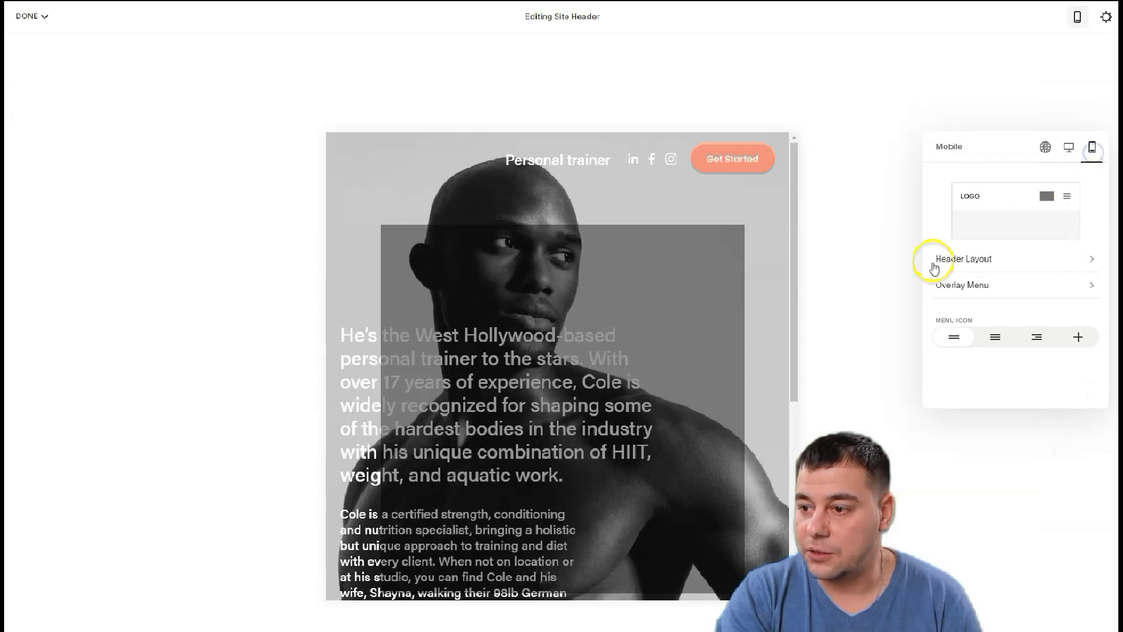
click(995, 226)
click(1018, 303)
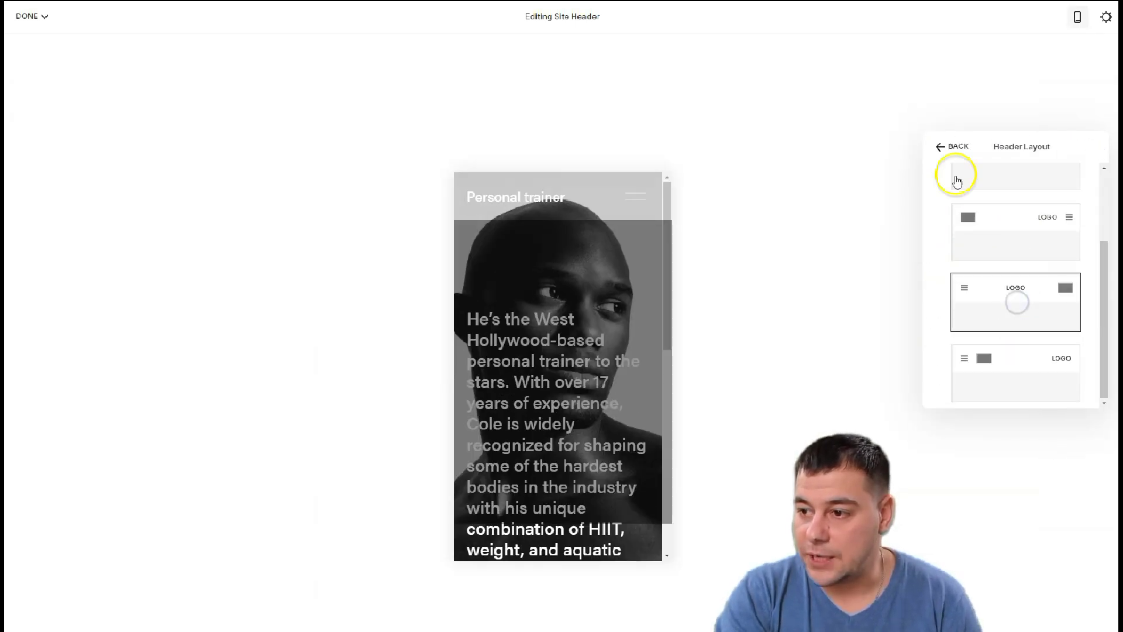
click(943, 147)
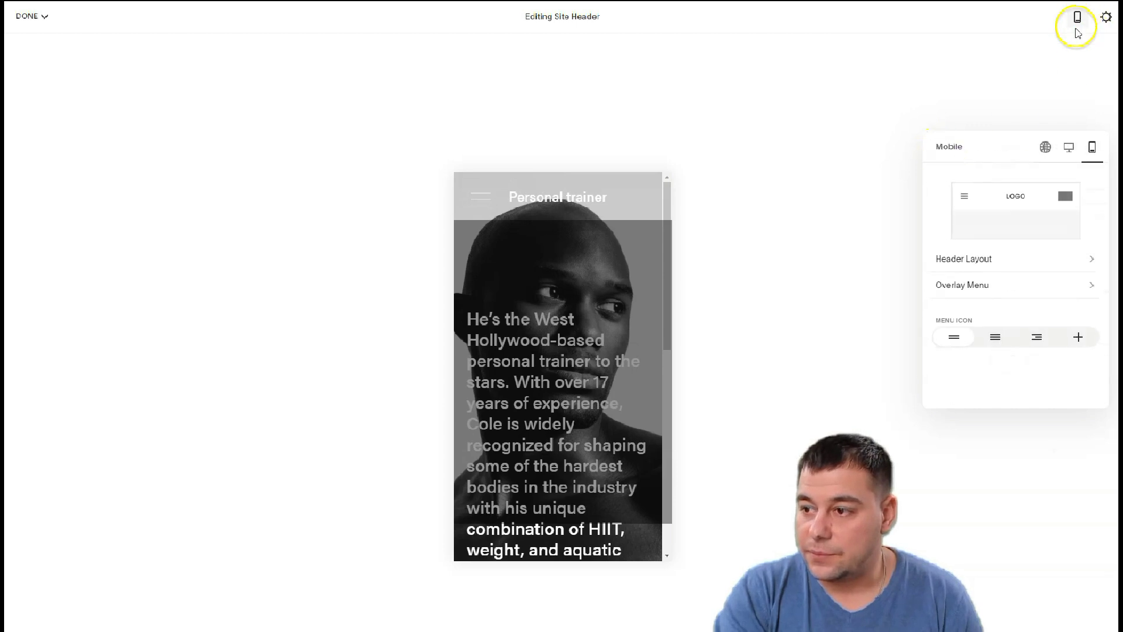
Keep the desktop header at full width with 2.5vw padding and 1vw link spacing, then exit
click(1069, 147)
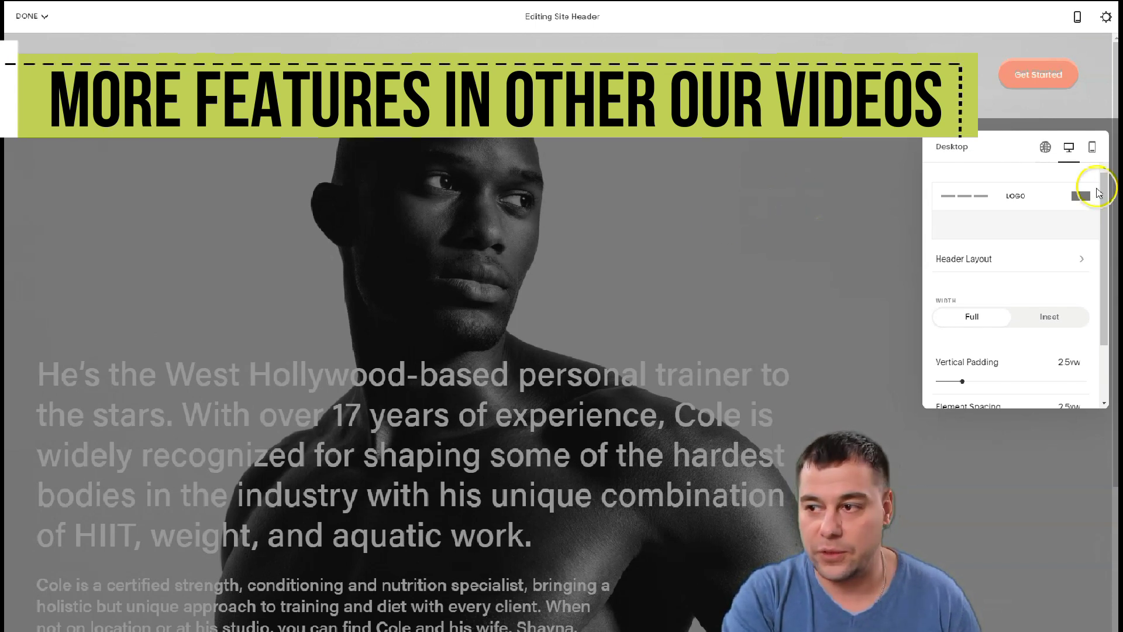
scroll(1015, 242, down, 2)
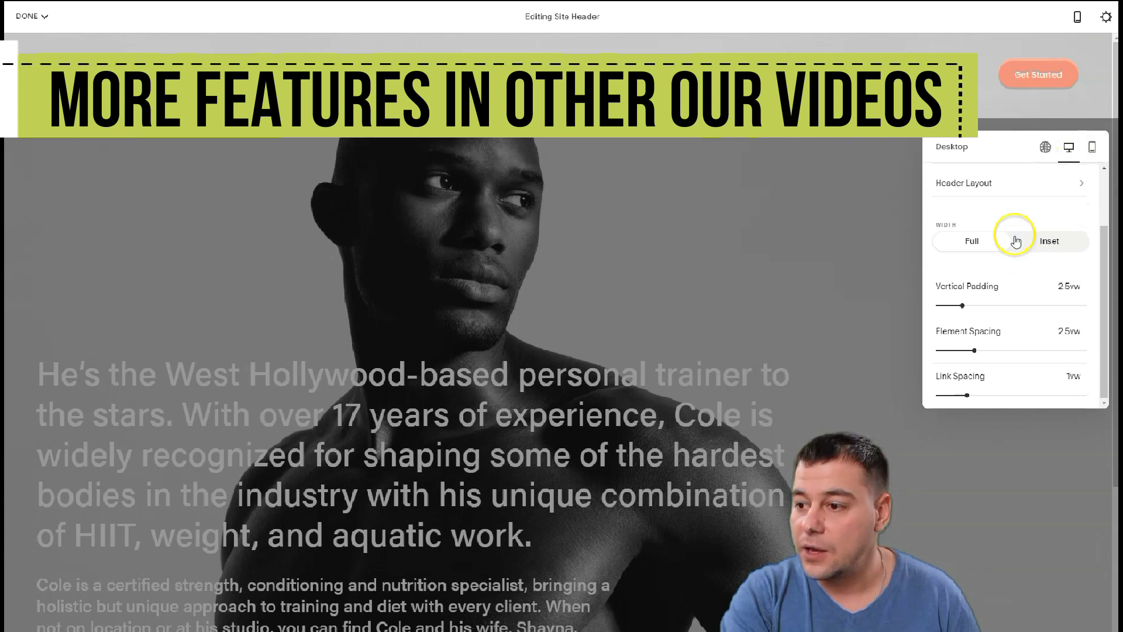
scroll(1016, 241, up, 2)
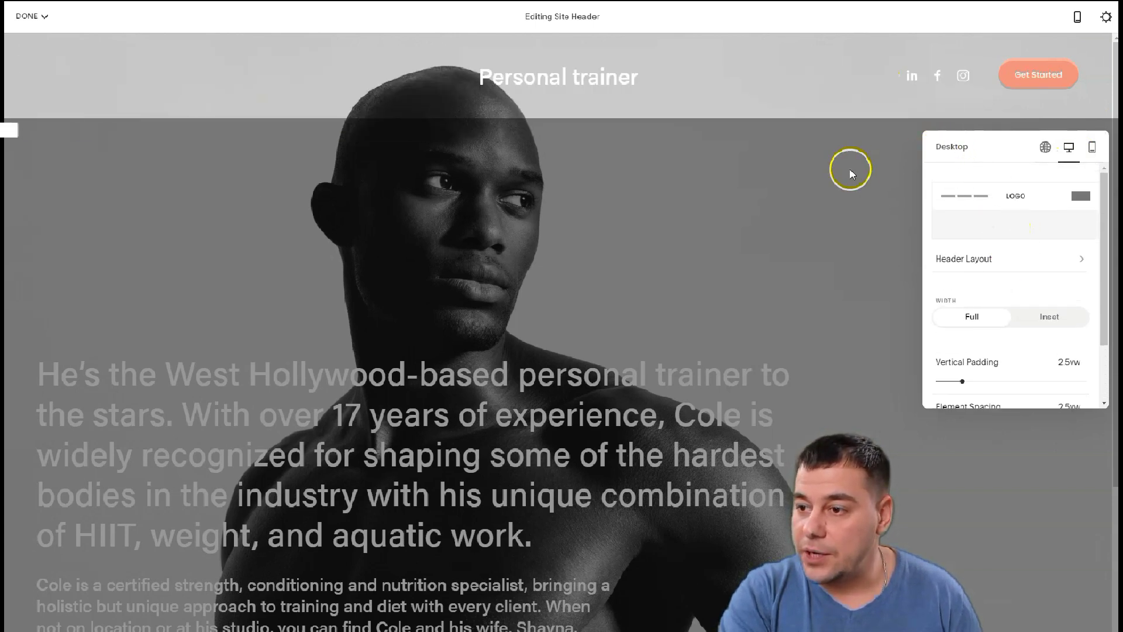
click(851, 173)
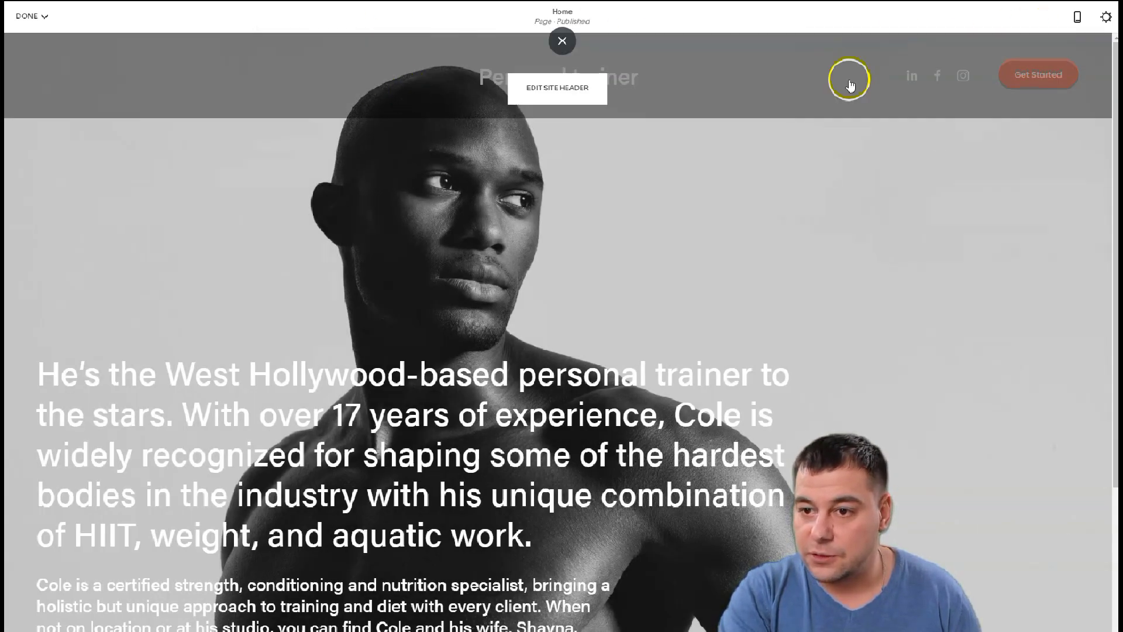
scroll(595, 342, down, 2)
scroll(595, 341, up, 2)
scroll(409, 468, down, 2)
scroll(394, 406, down, 1)
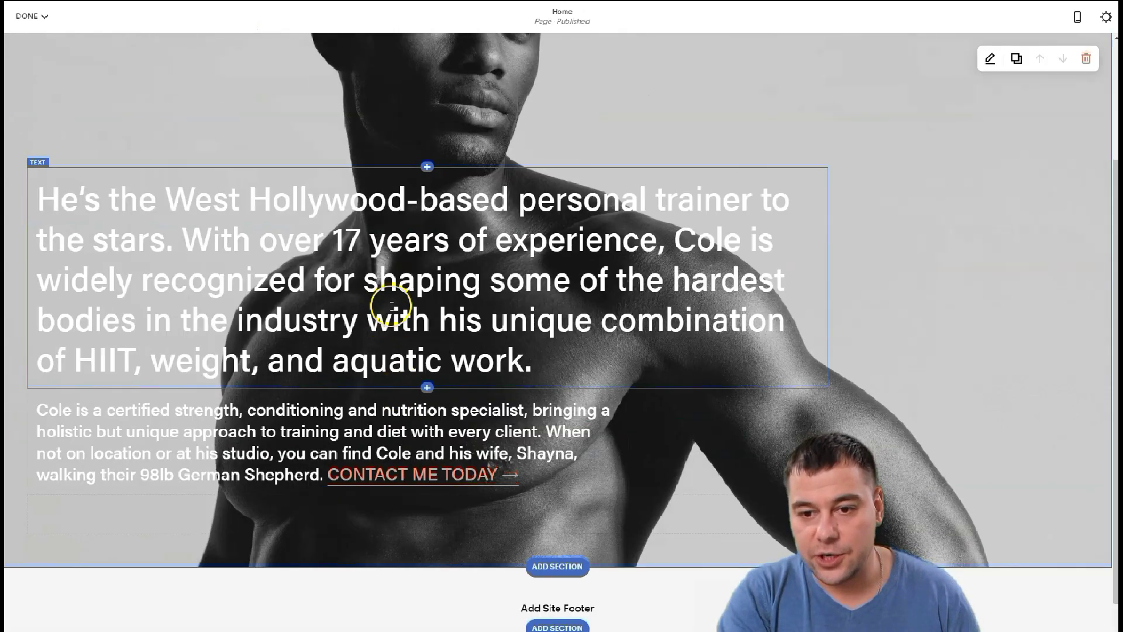
scroll(486, 328, up, 3)
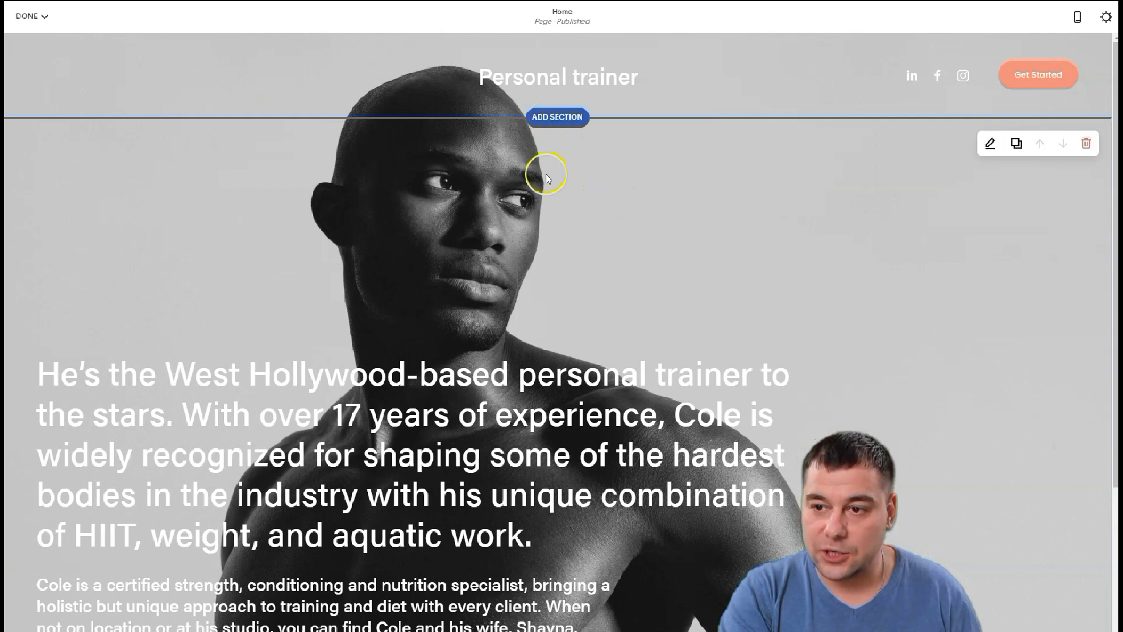
scroll(566, 293, down, 5)
scroll(571, 426, up, 5)
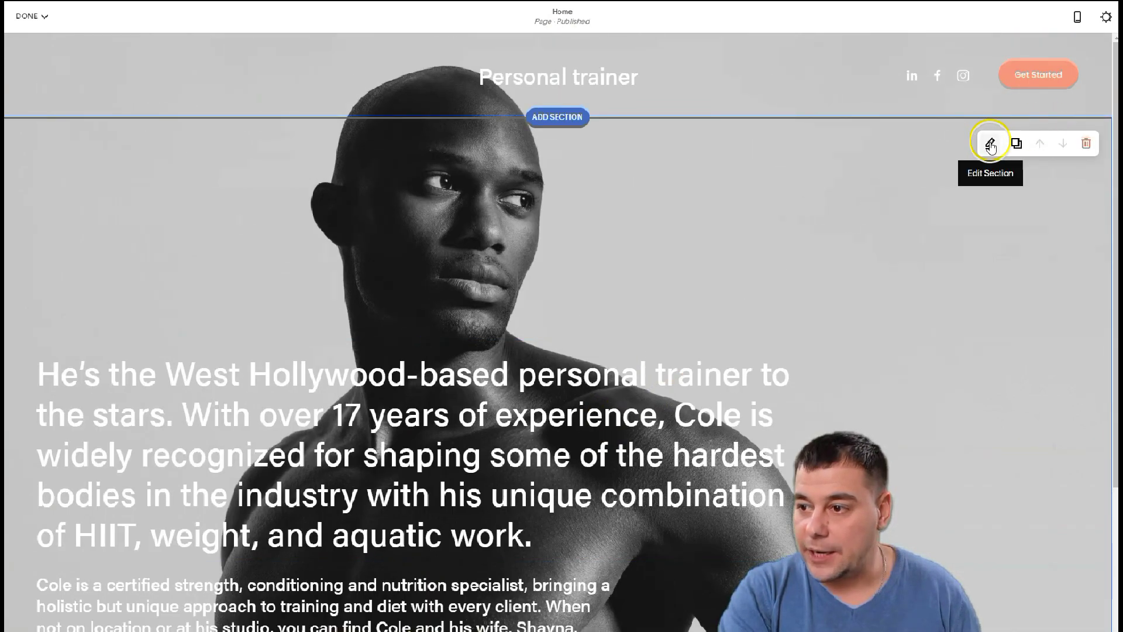
Try the hero section's height options, including custom, and settle on medium height
click(988, 146)
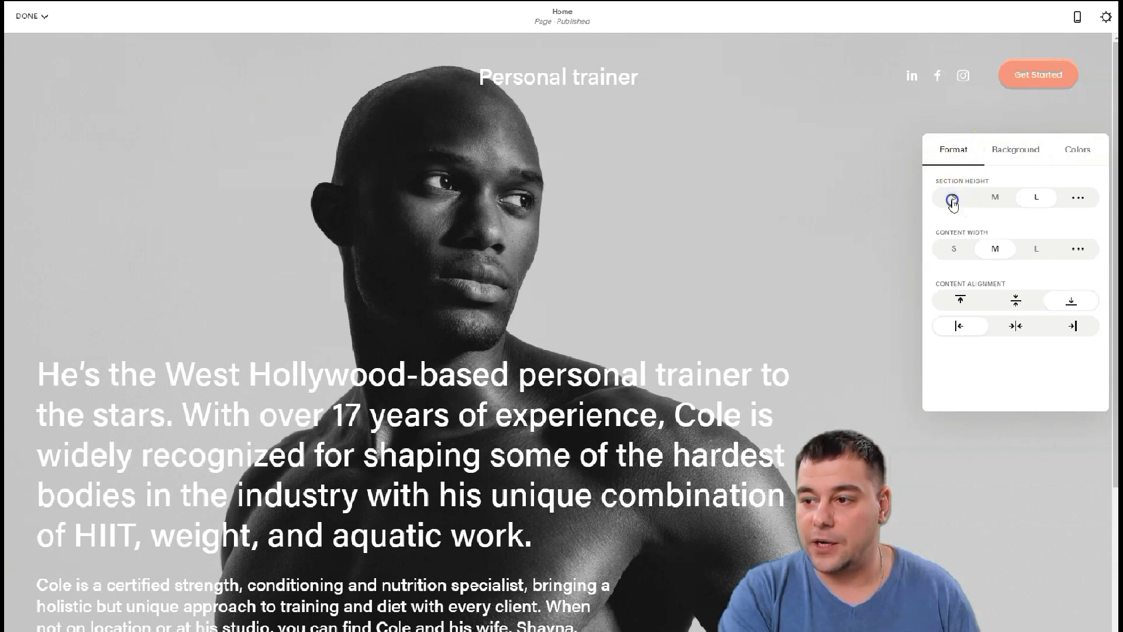
click(952, 199)
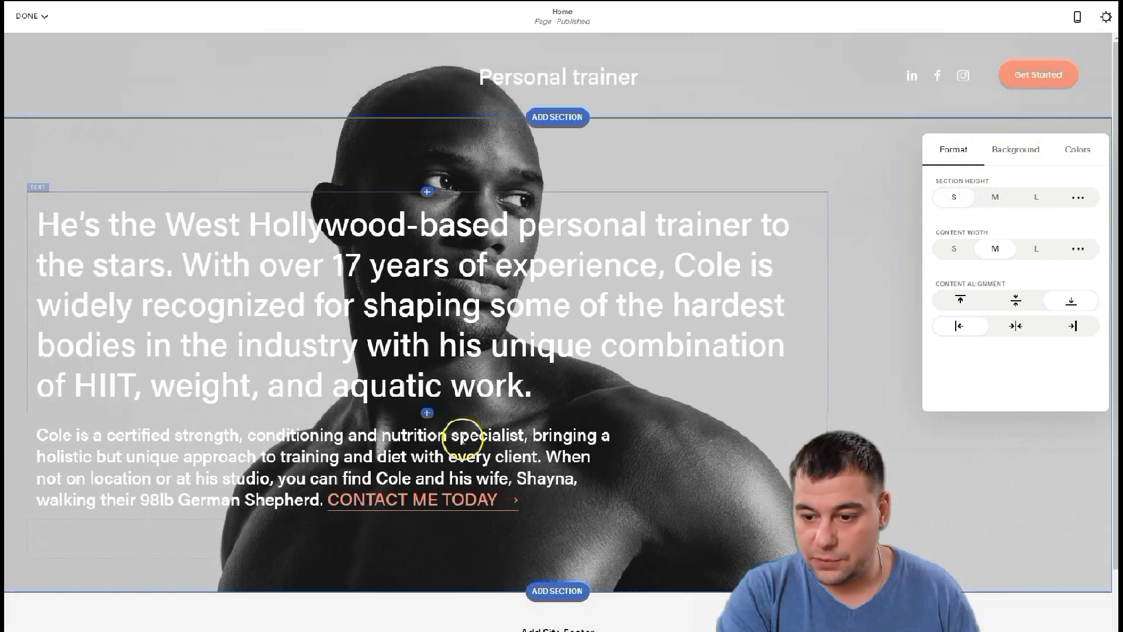
click(993, 198)
click(1035, 197)
click(1071, 198)
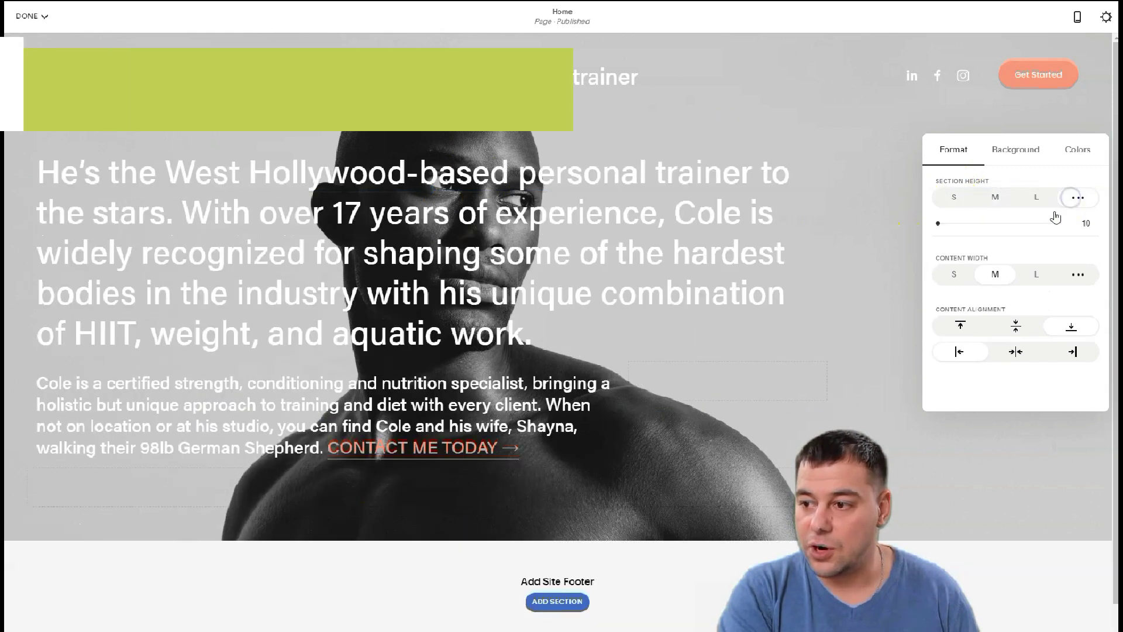
drag(948, 224, 969, 224)
click(990, 199)
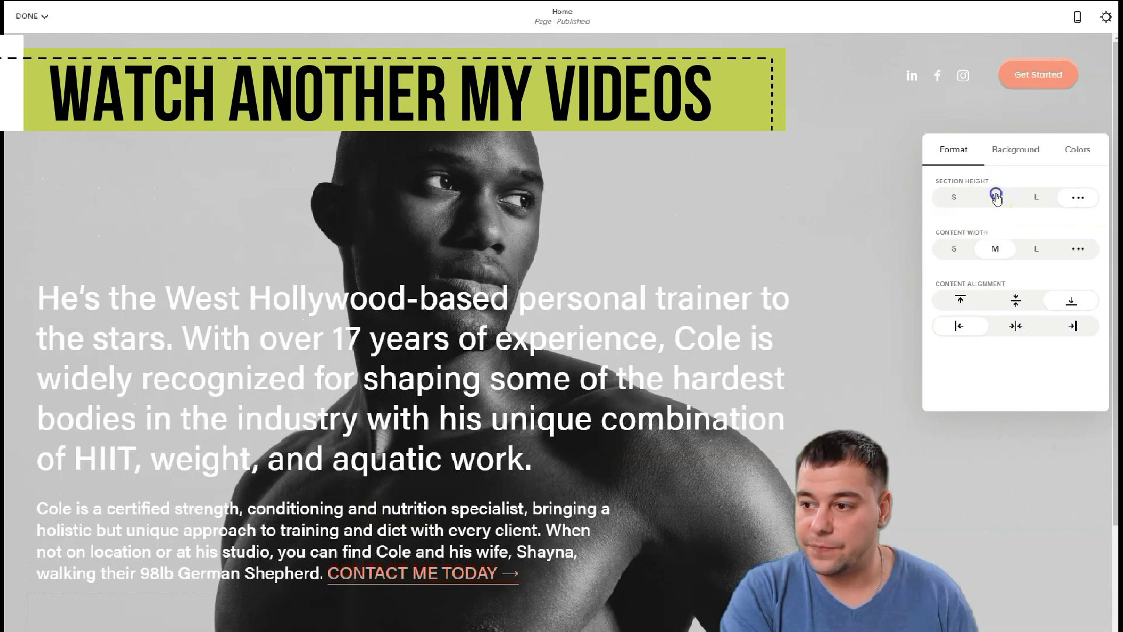
Compare content widths and set the hero text column to medium width
click(954, 249)
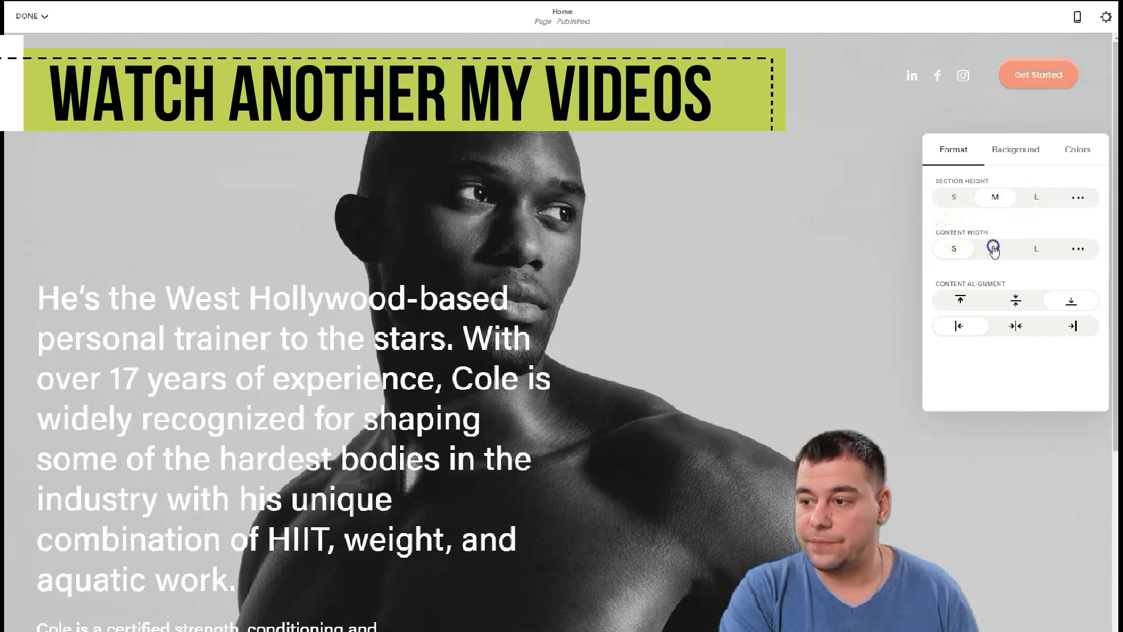
click(994, 249)
click(1034, 248)
click(991, 250)
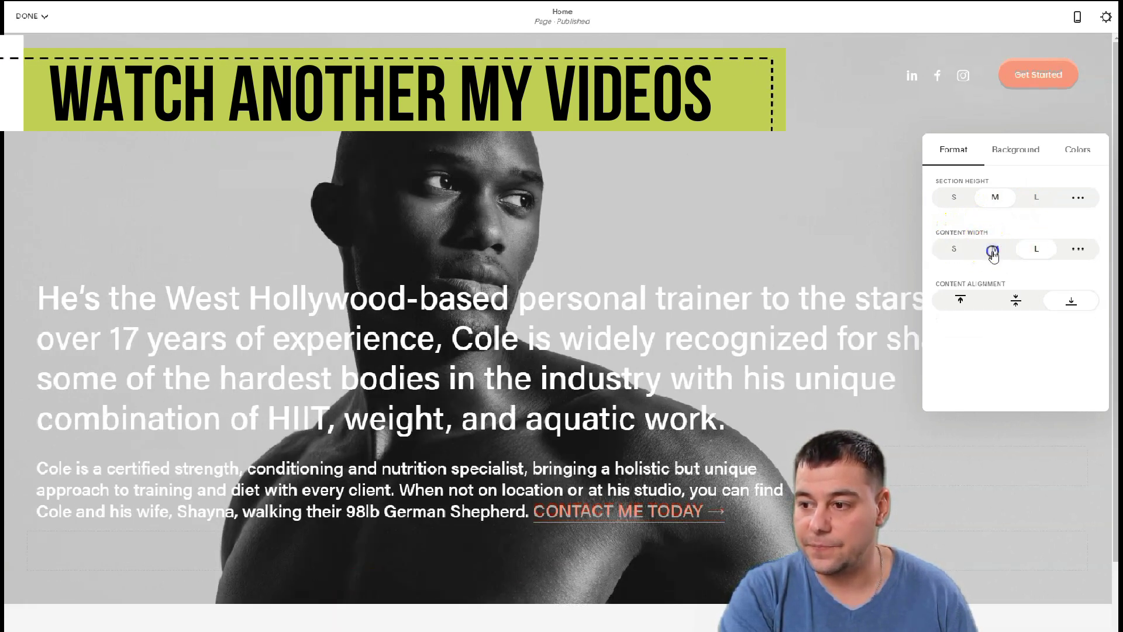
Align the hero text to the vertical middle and to the left
click(1015, 300)
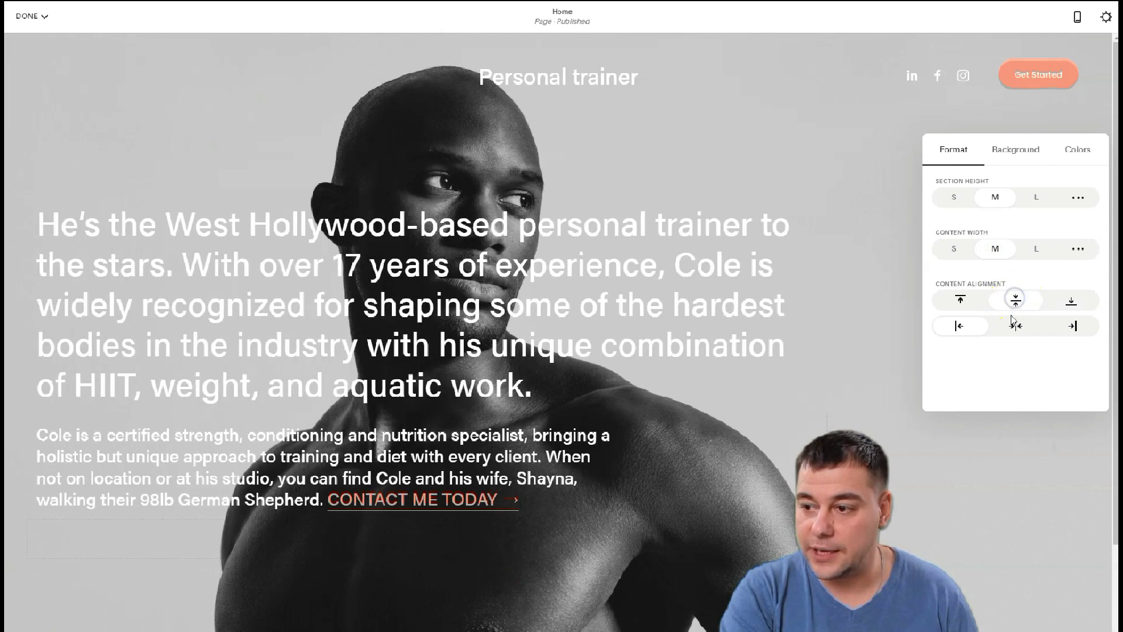
click(1016, 326)
click(961, 300)
click(1069, 301)
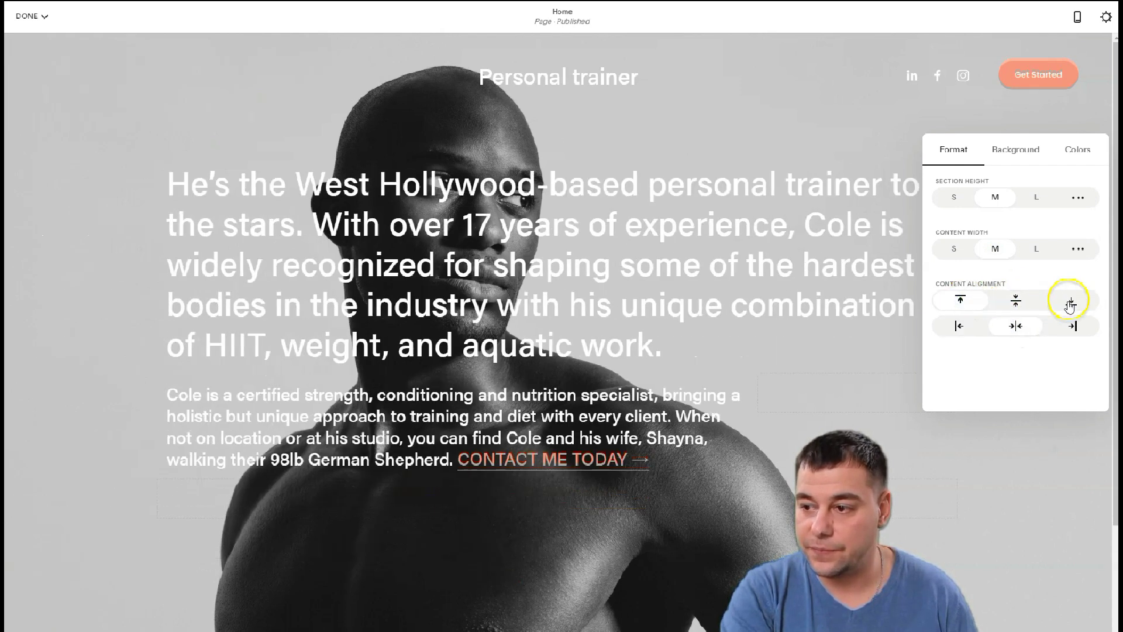
click(1072, 326)
click(1013, 301)
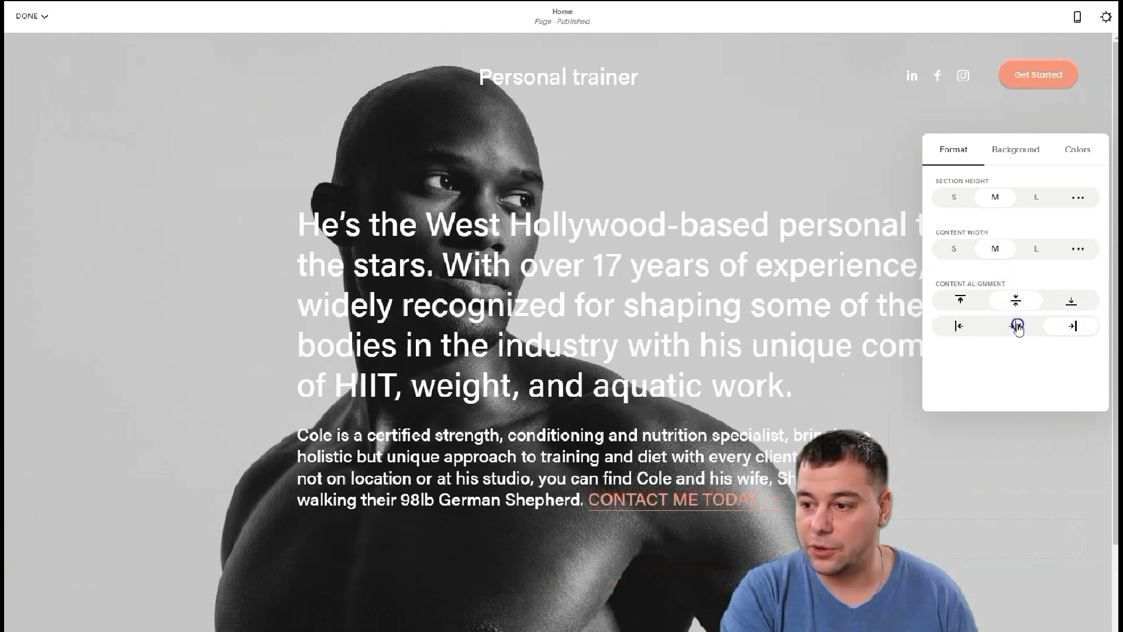
click(960, 326)
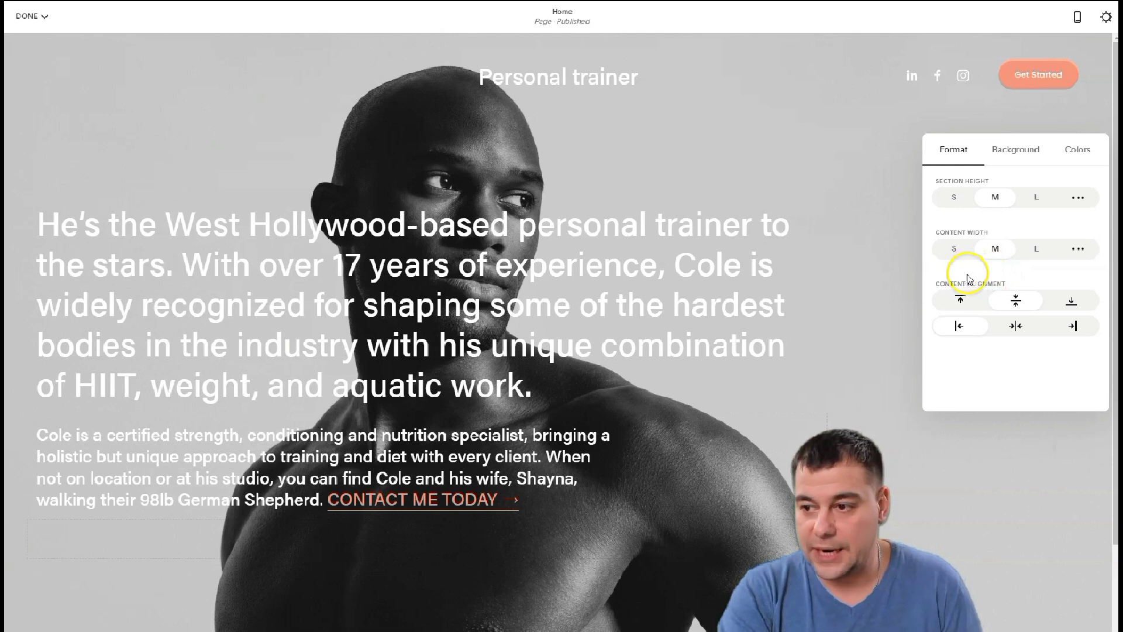
Delete the trainer photo from the hero section's background
click(1005, 149)
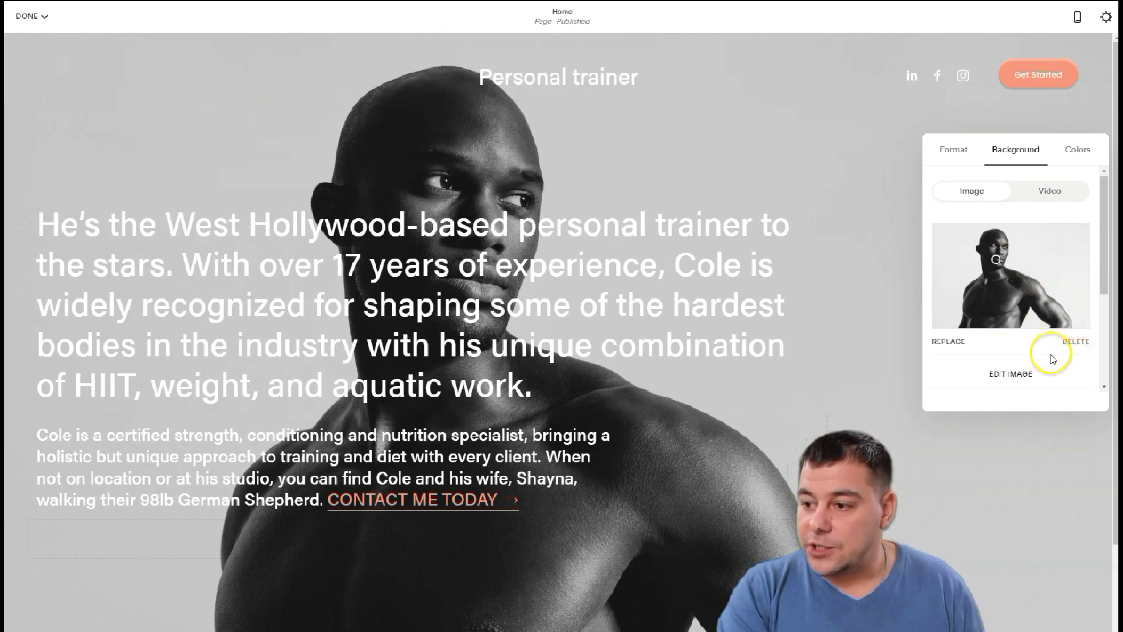
click(1077, 343)
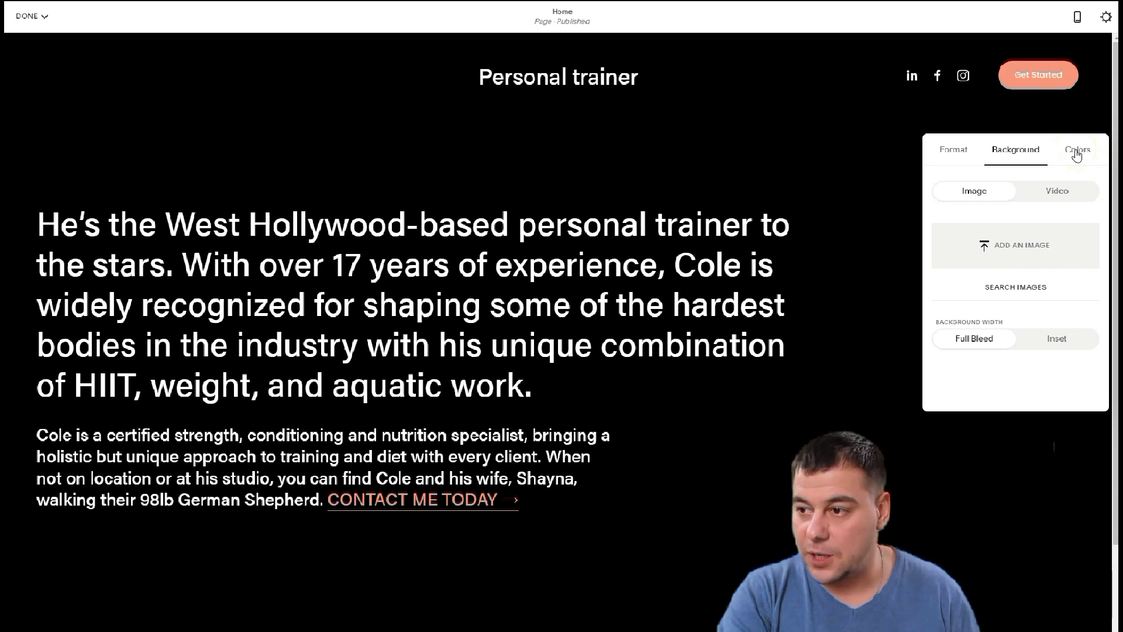
Preview the hero section in White, Light and Dark Minimal and Bold themes
click(1077, 152)
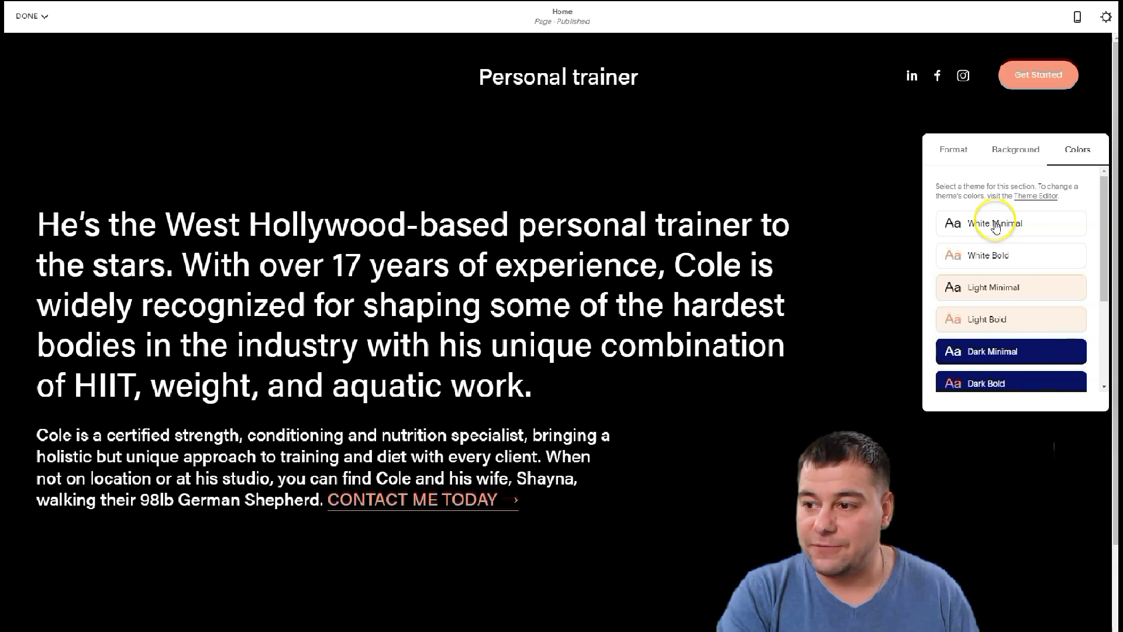
scroll(994, 234, down, 3)
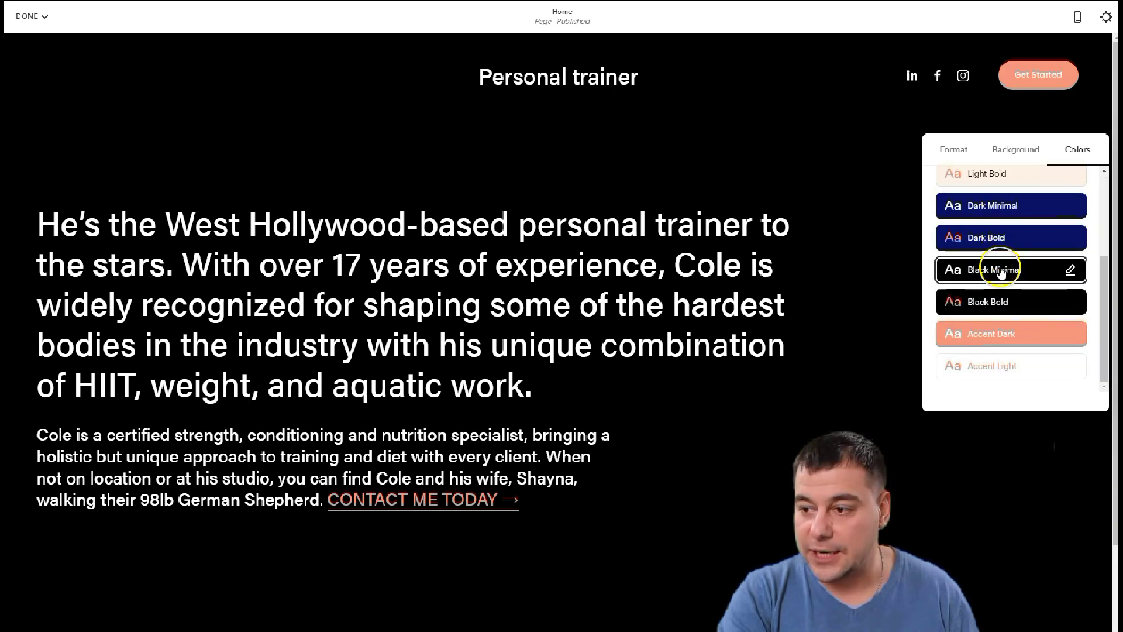
scroll(999, 270, up, 3)
click(987, 228)
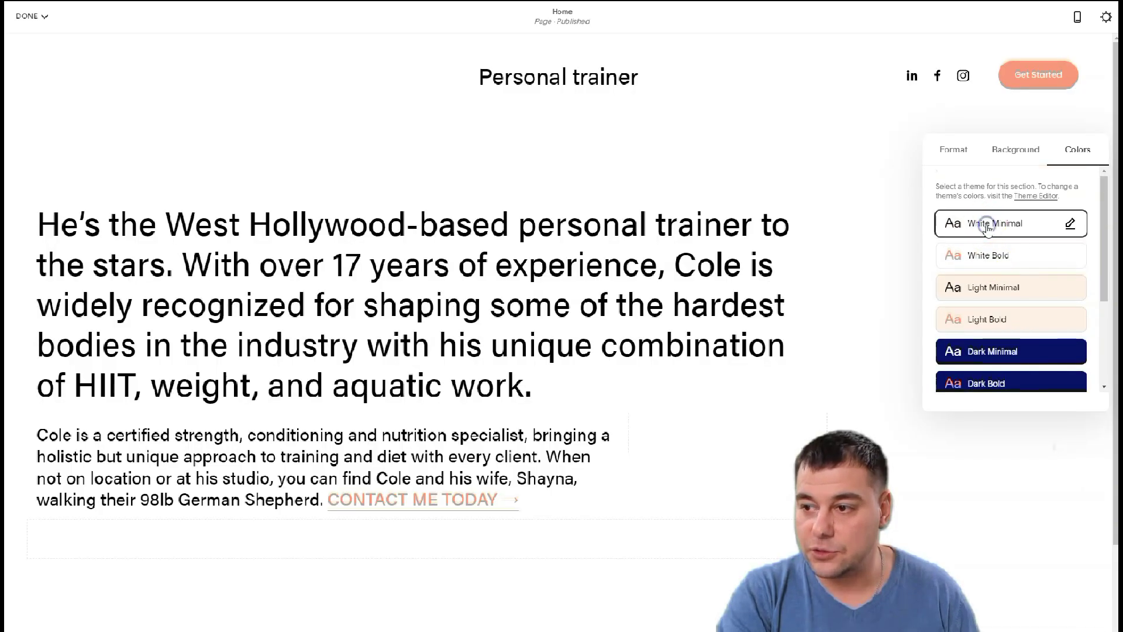
click(992, 256)
click(988, 289)
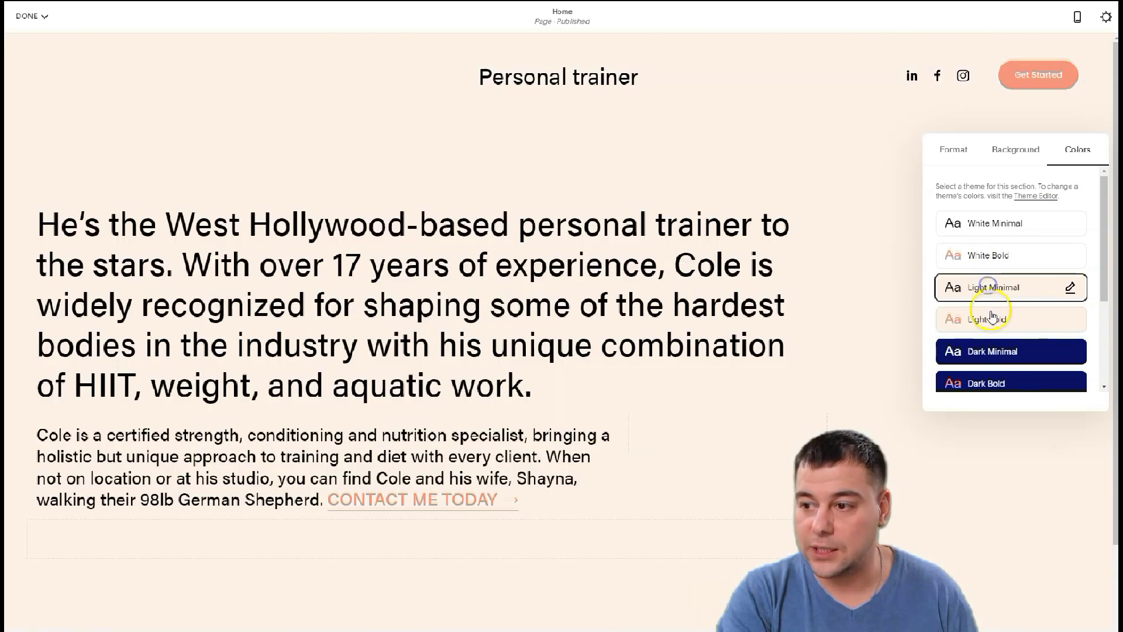
click(992, 319)
click(987, 352)
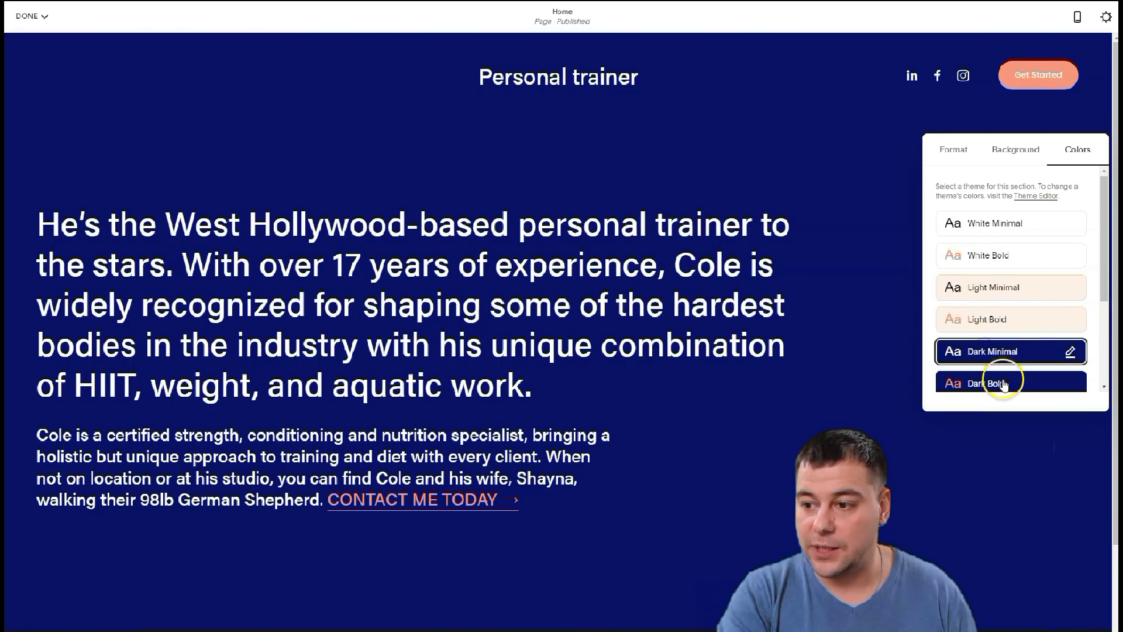
click(1003, 384)
Preview the Black and Accent themes, revisit White, and settle on Black Minimal
scroll(994, 327, down, 3)
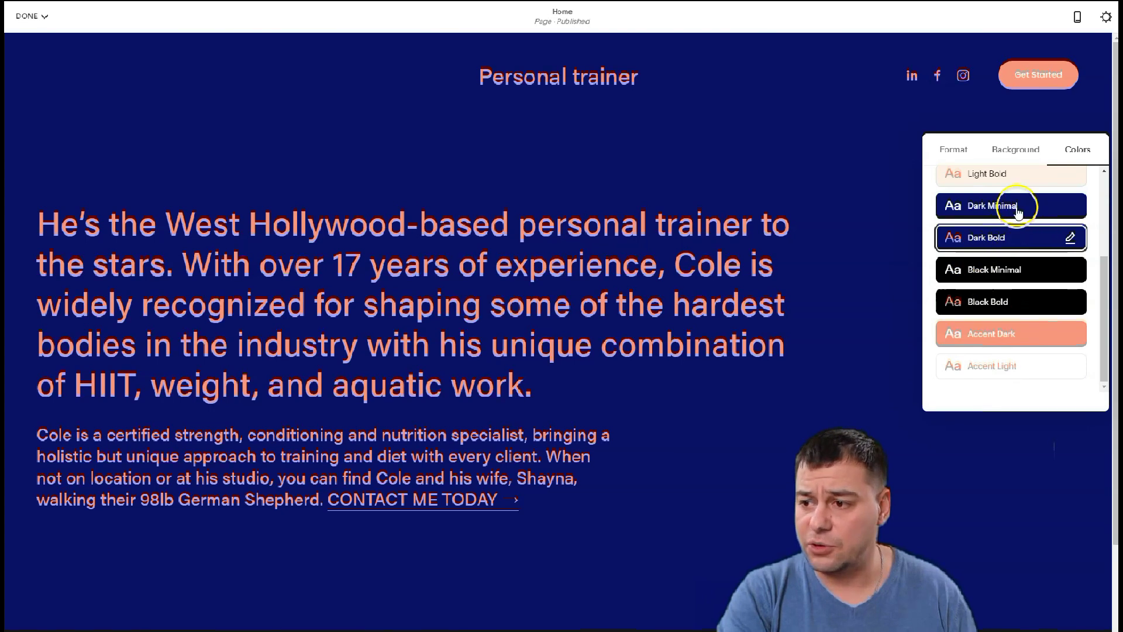
click(979, 270)
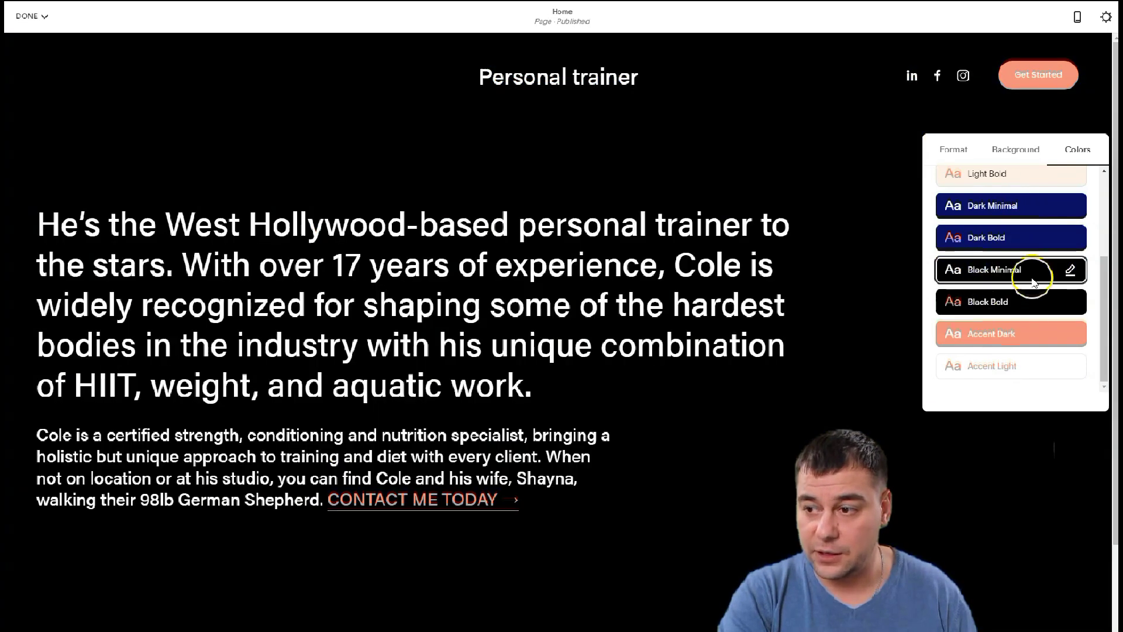
click(989, 297)
click(985, 334)
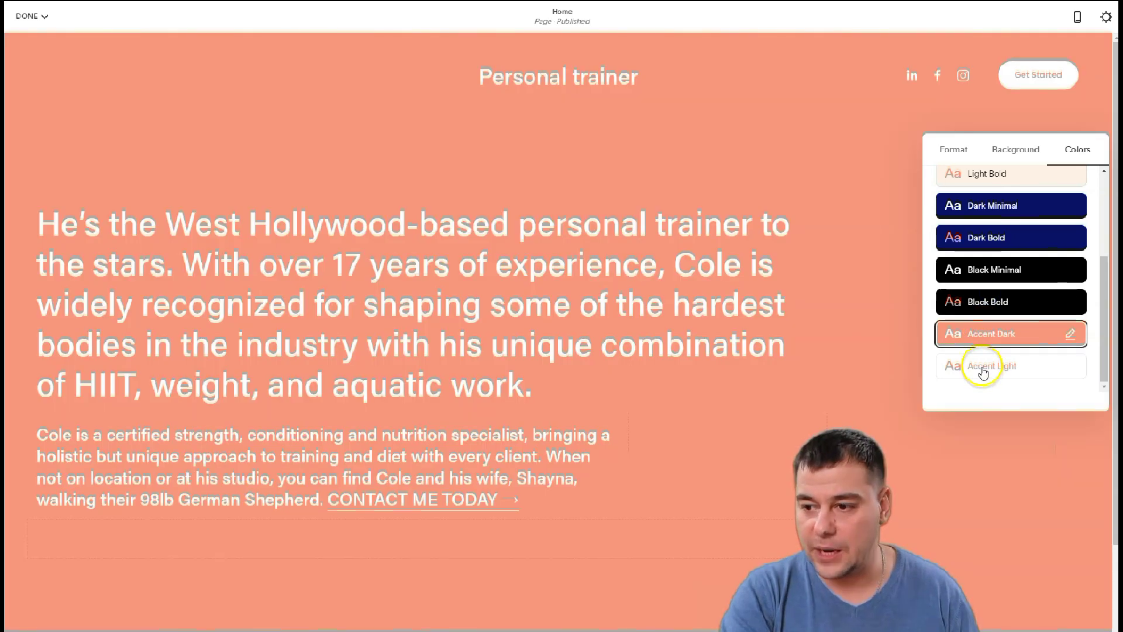
click(983, 366)
scroll(1000, 323, up, 1)
scroll(1000, 323, up, 2)
click(986, 258)
click(994, 225)
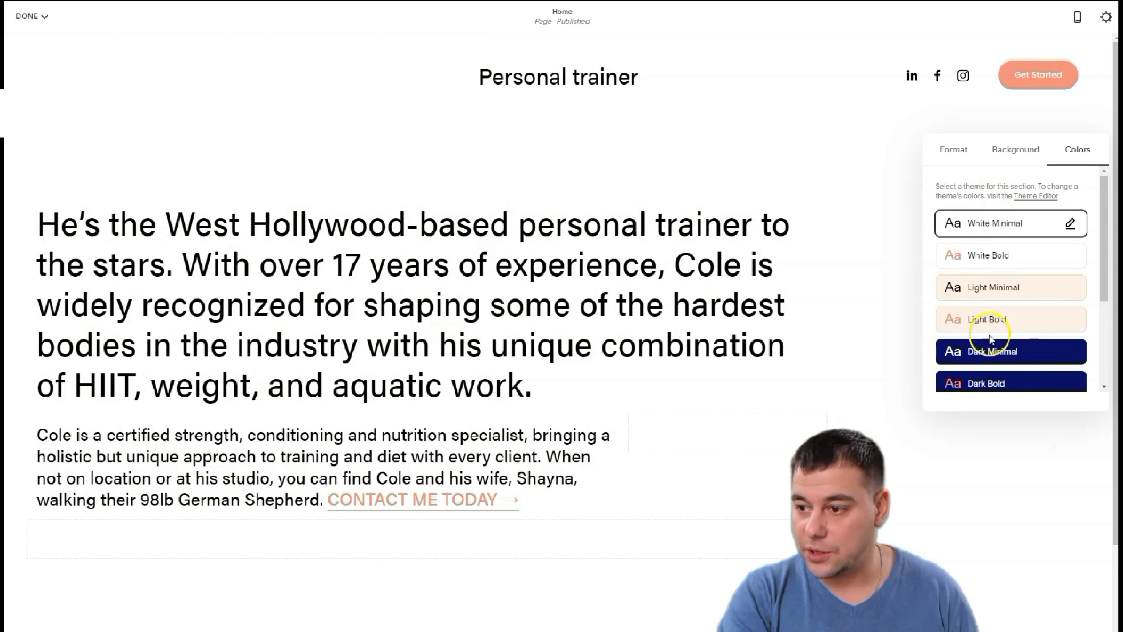
scroll(985, 304, down, 3)
click(977, 269)
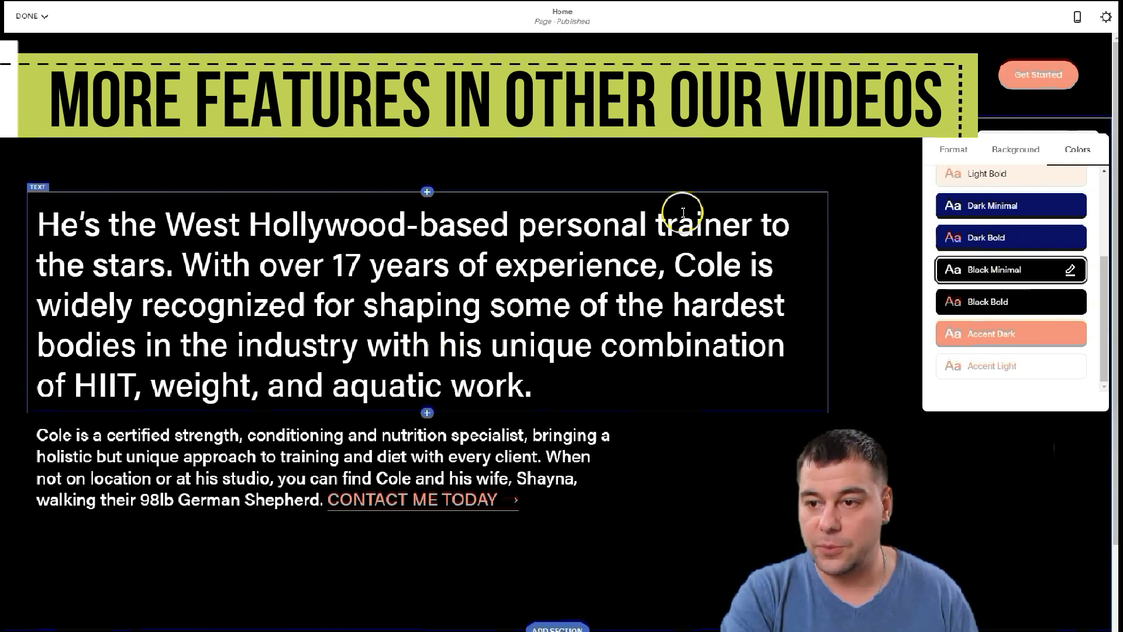
Upload the gym dumbbell photo as the hero background and open its Adjust settings
click(1019, 151)
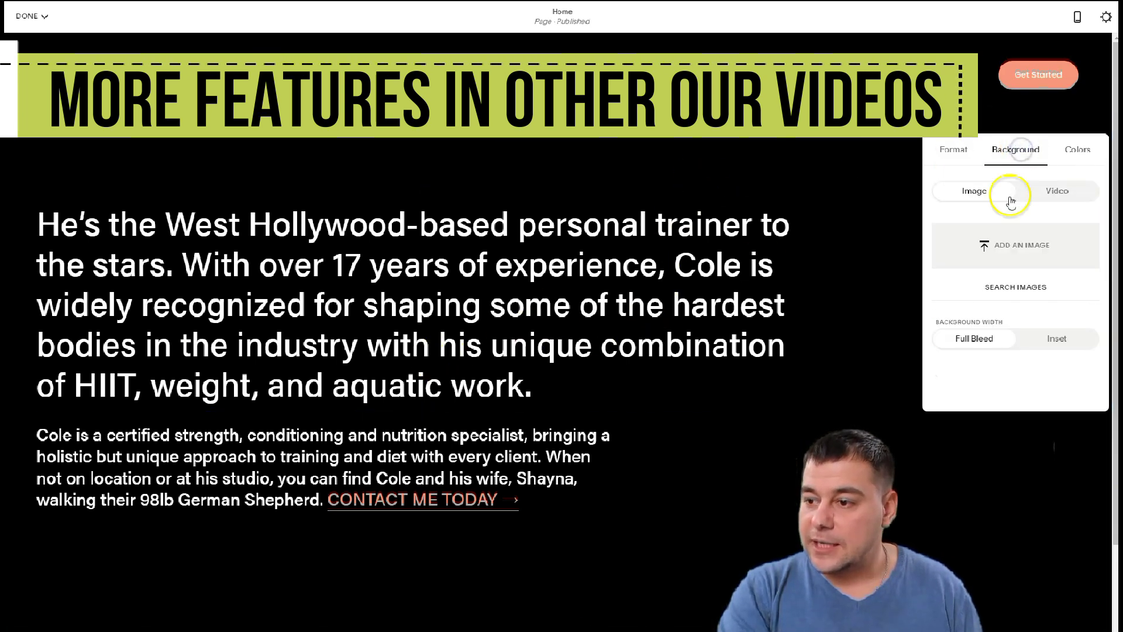
click(991, 247)
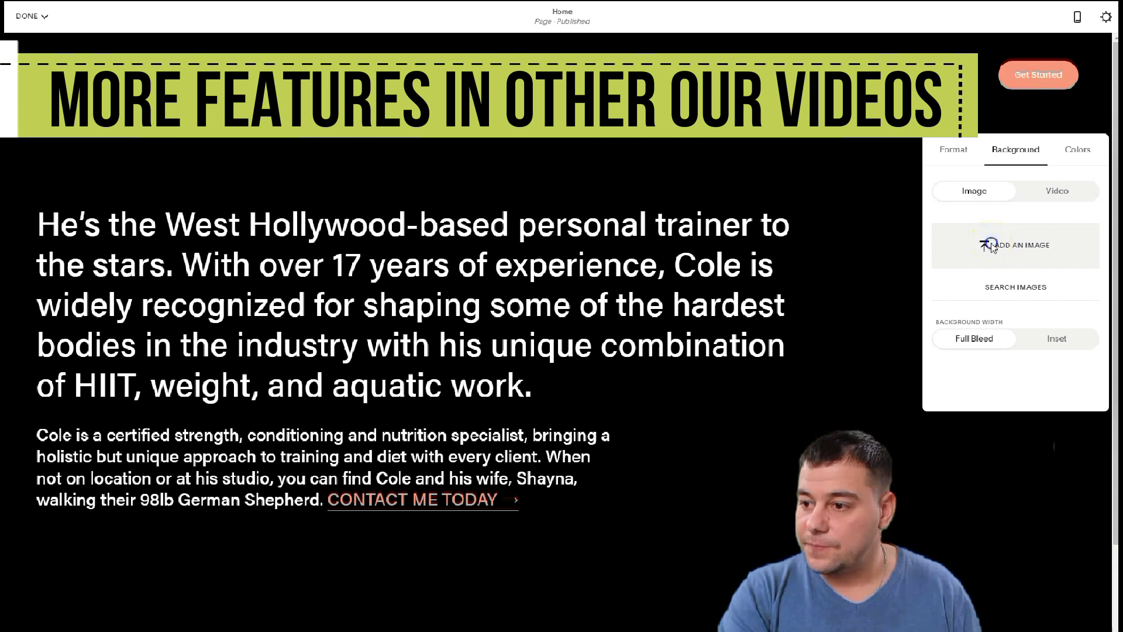
scroll(782, 406, down, 3)
scroll(757, 373, up, 3)
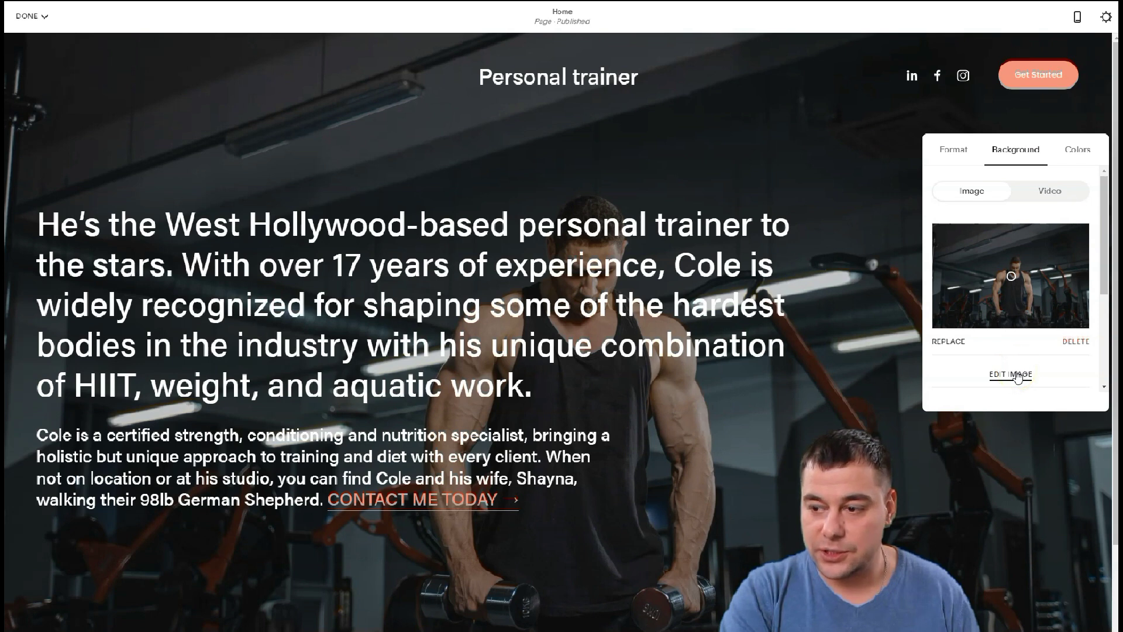
click(1017, 375)
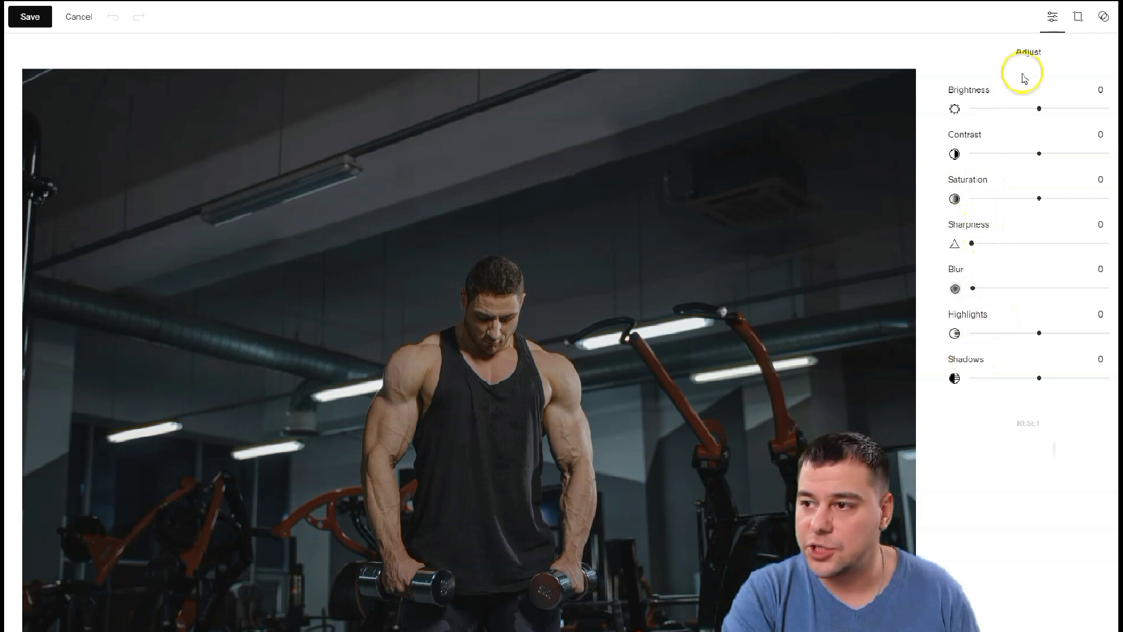
click(1079, 18)
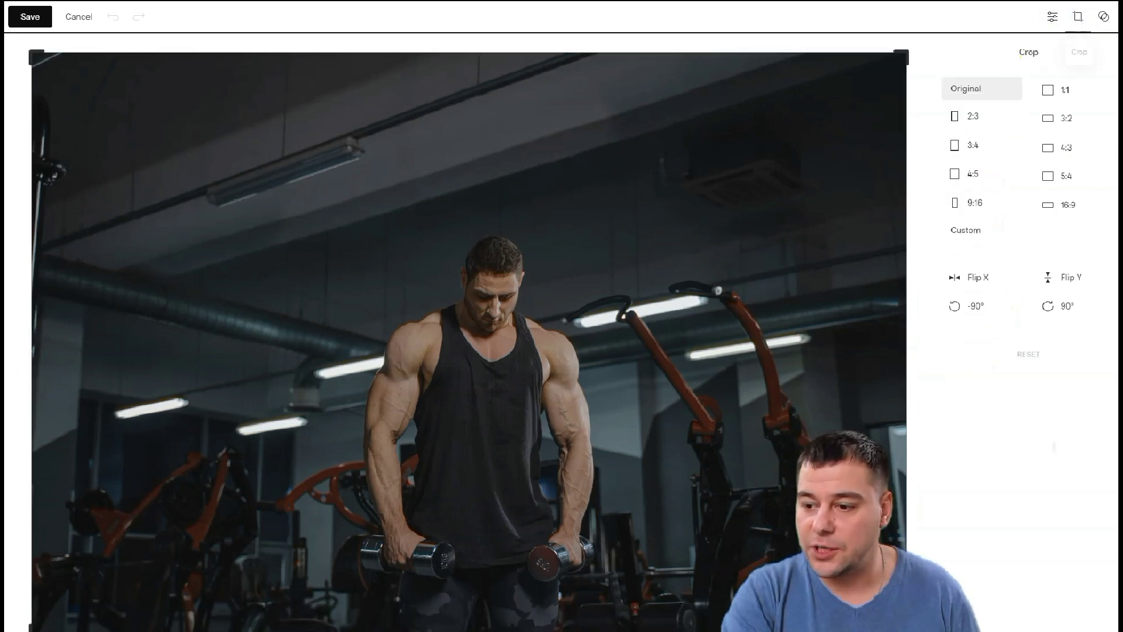
click(1102, 22)
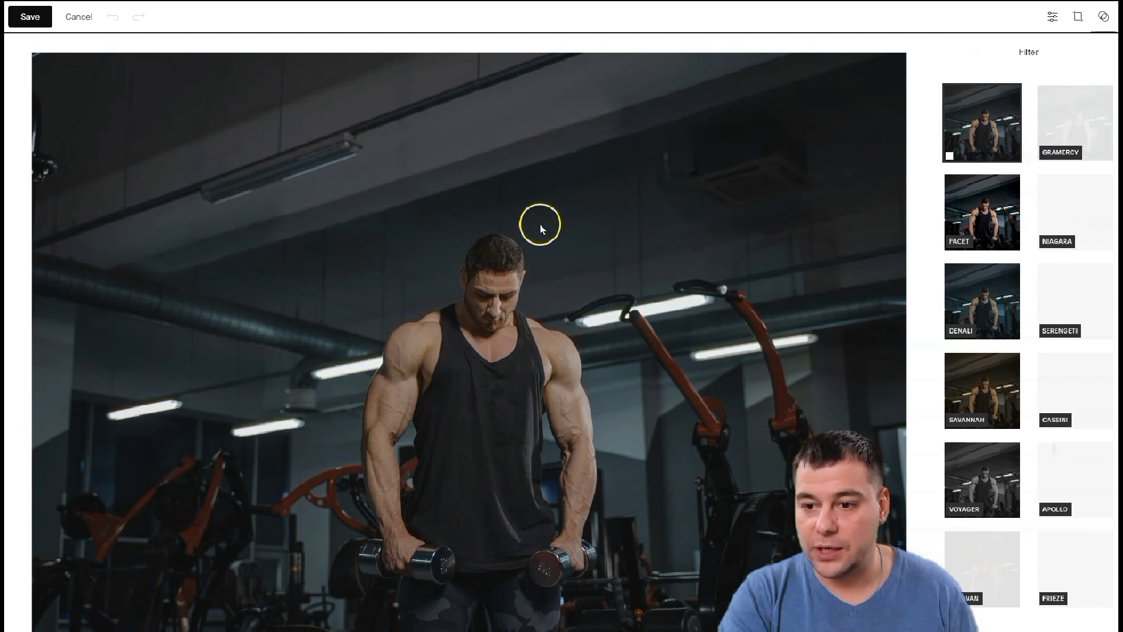
click(81, 19)
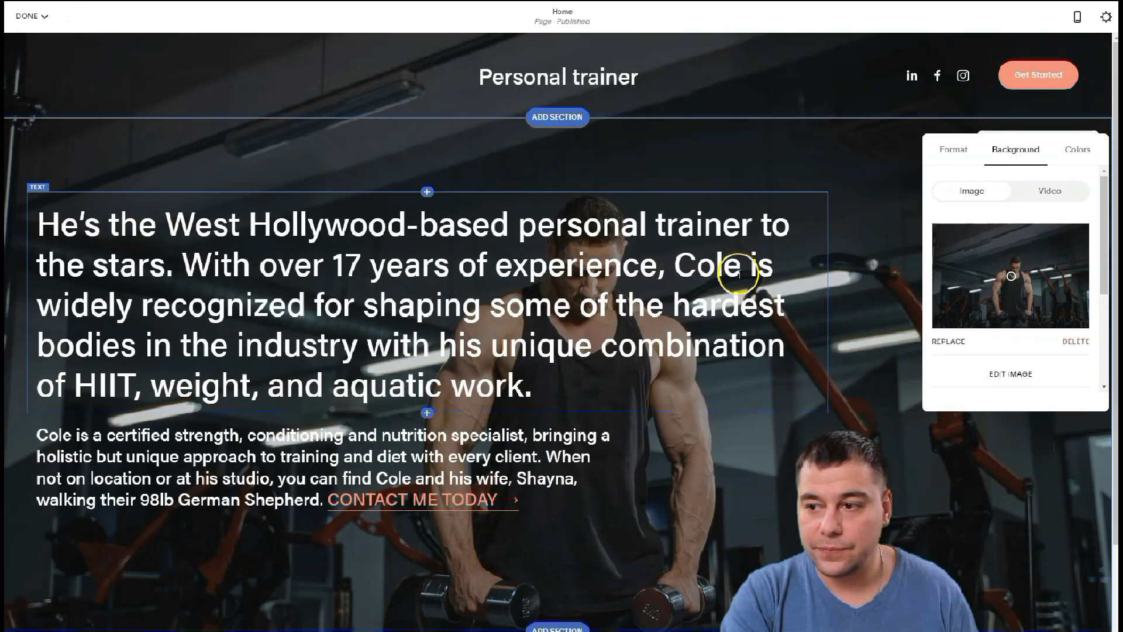
Try Heading 1 and Heading 3 on the bio headline, then keep Heading 2
click(897, 409)
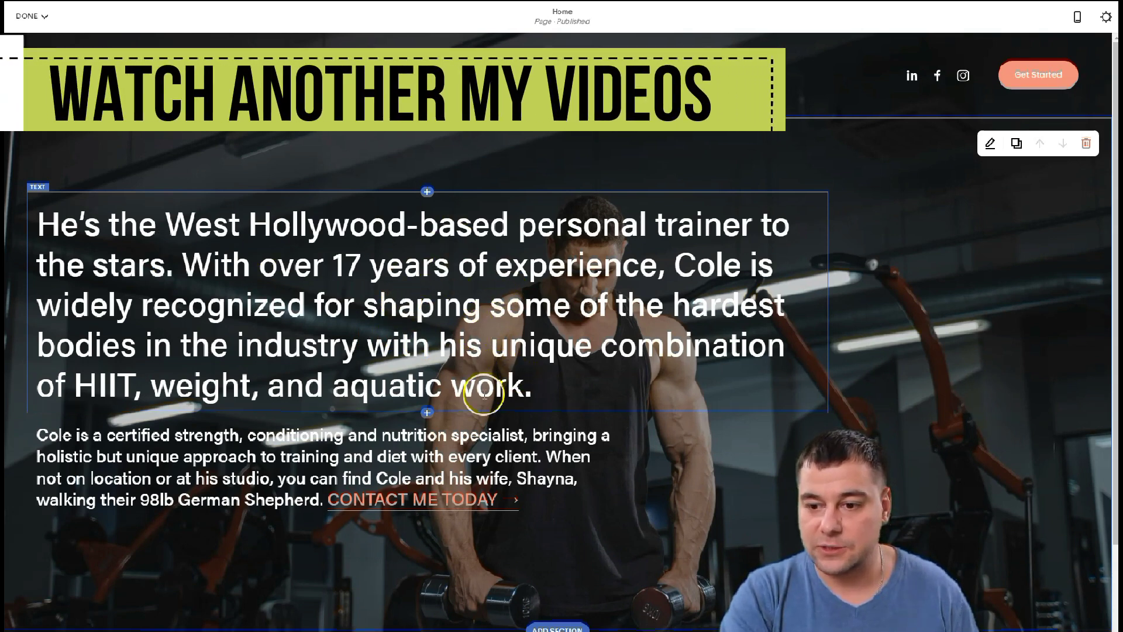
double_click(453, 346)
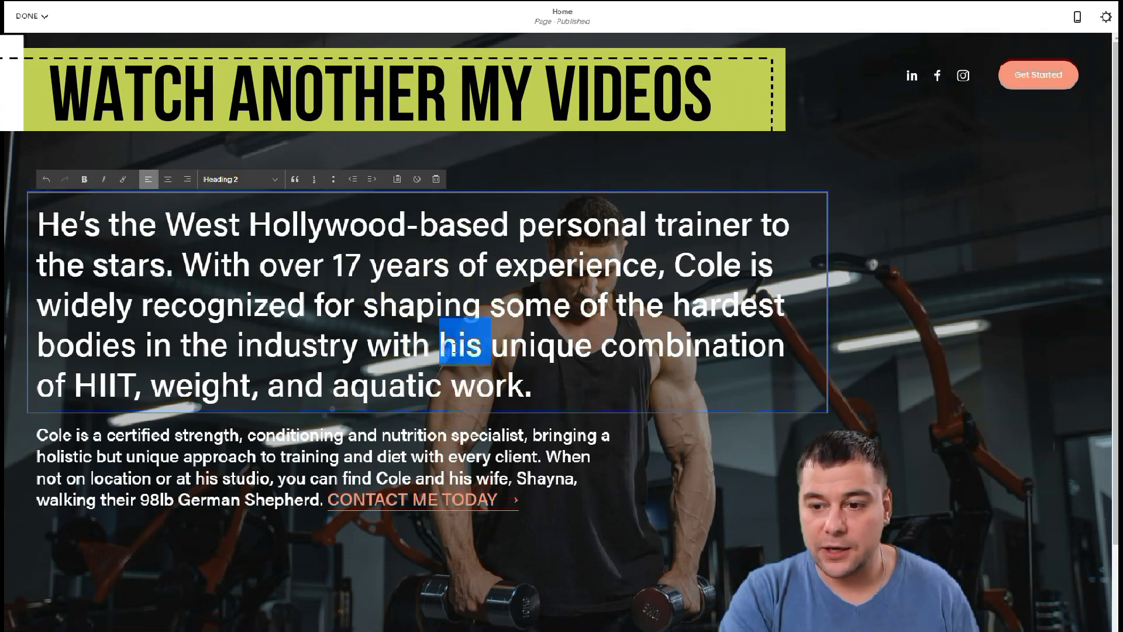
click(524, 377)
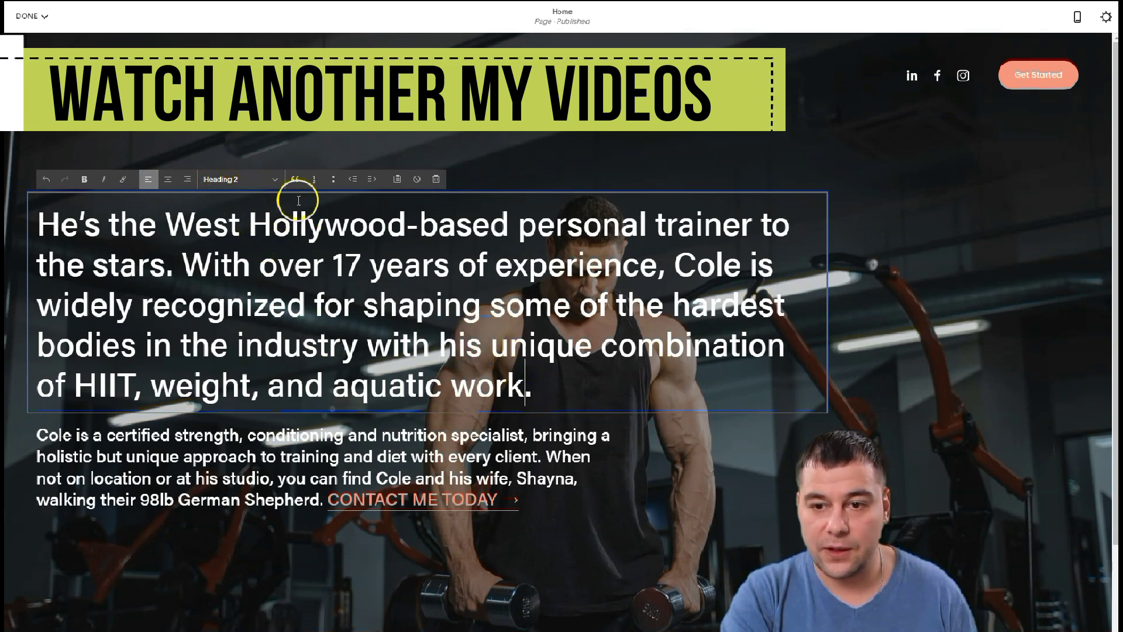
click(276, 178)
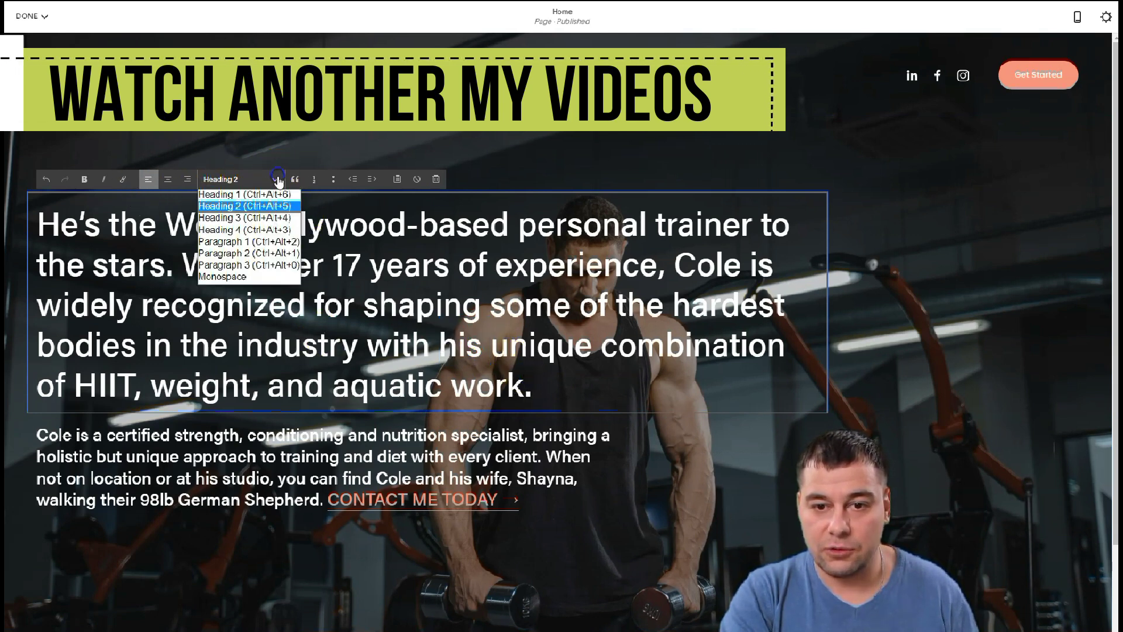
click(236, 196)
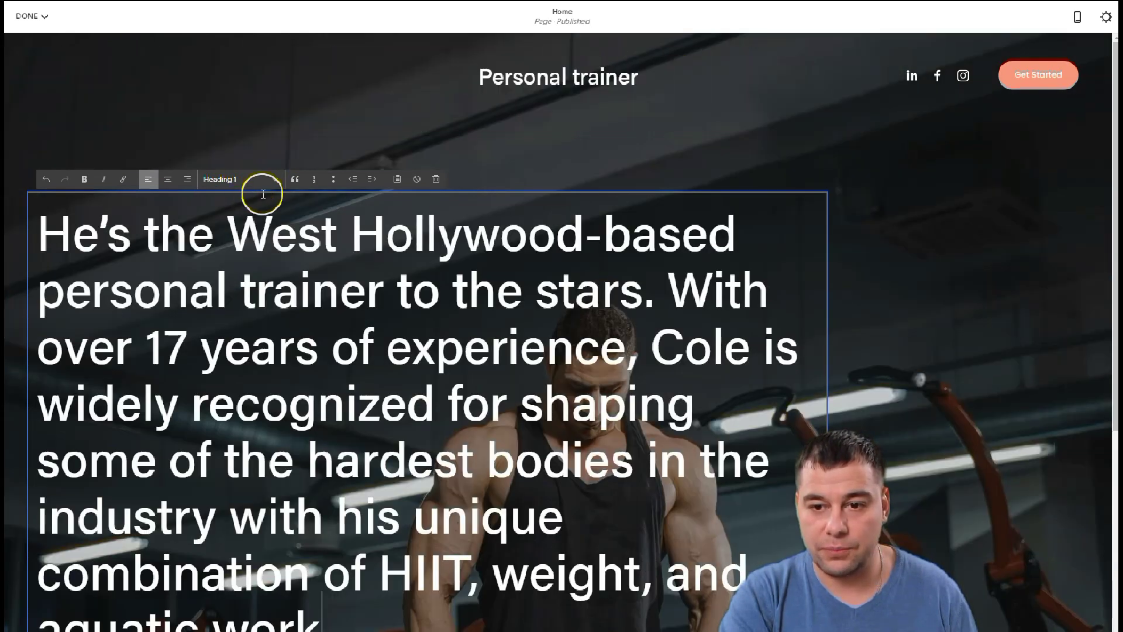
click(276, 185)
click(244, 215)
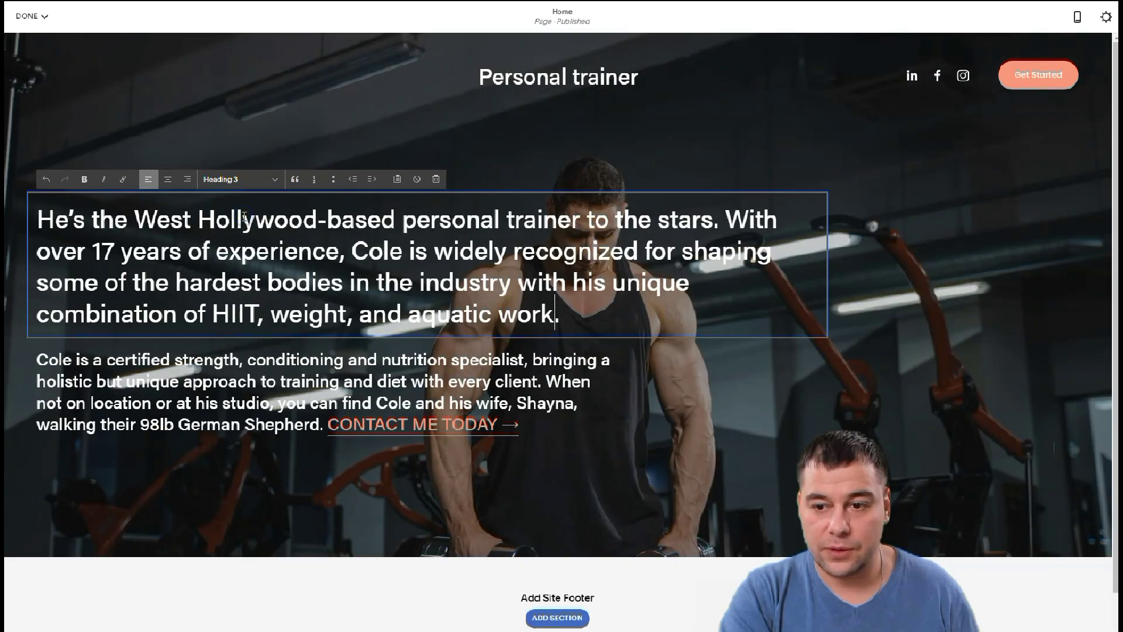
click(276, 181)
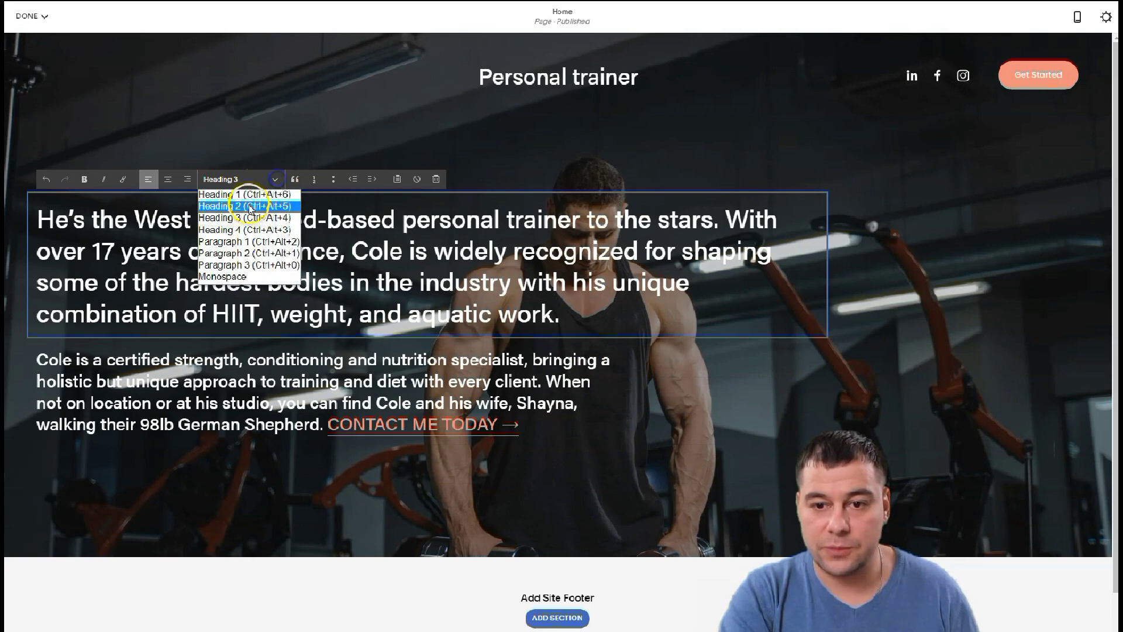
click(248, 204)
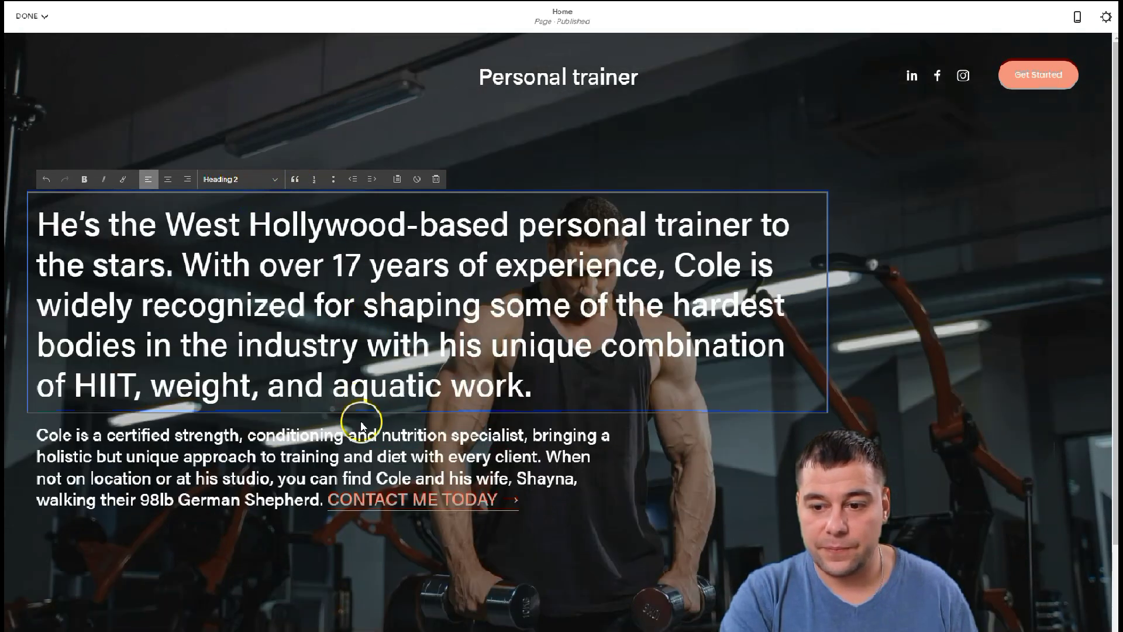
Edit the description paragraph, leaving it in body text with the Contact Me Today link
click(360, 452)
click(363, 456)
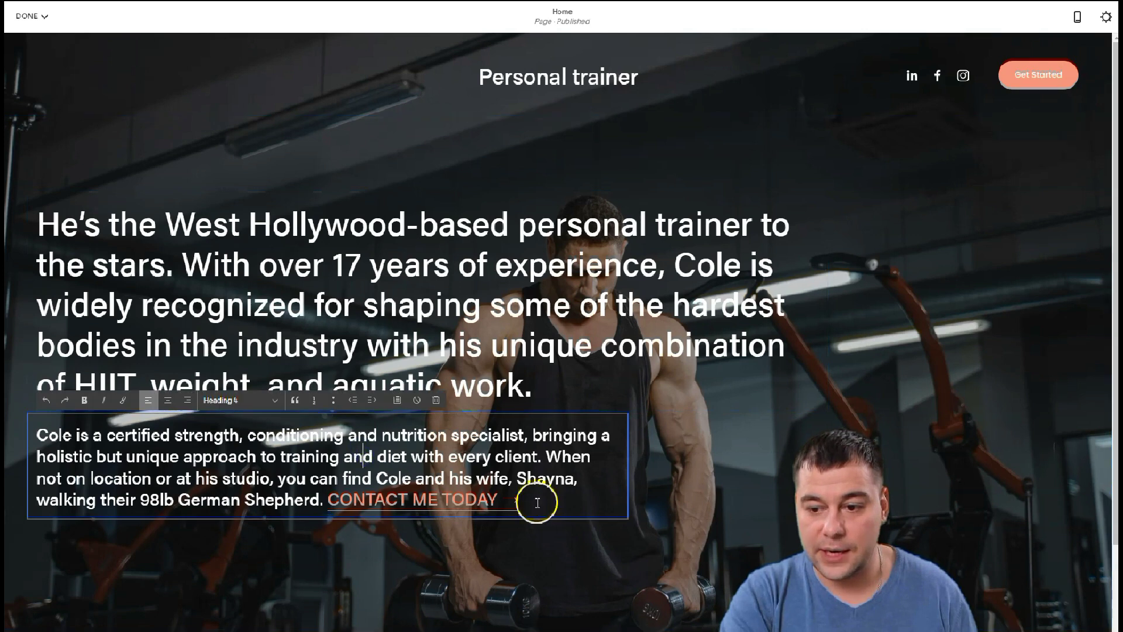
key(Escape)
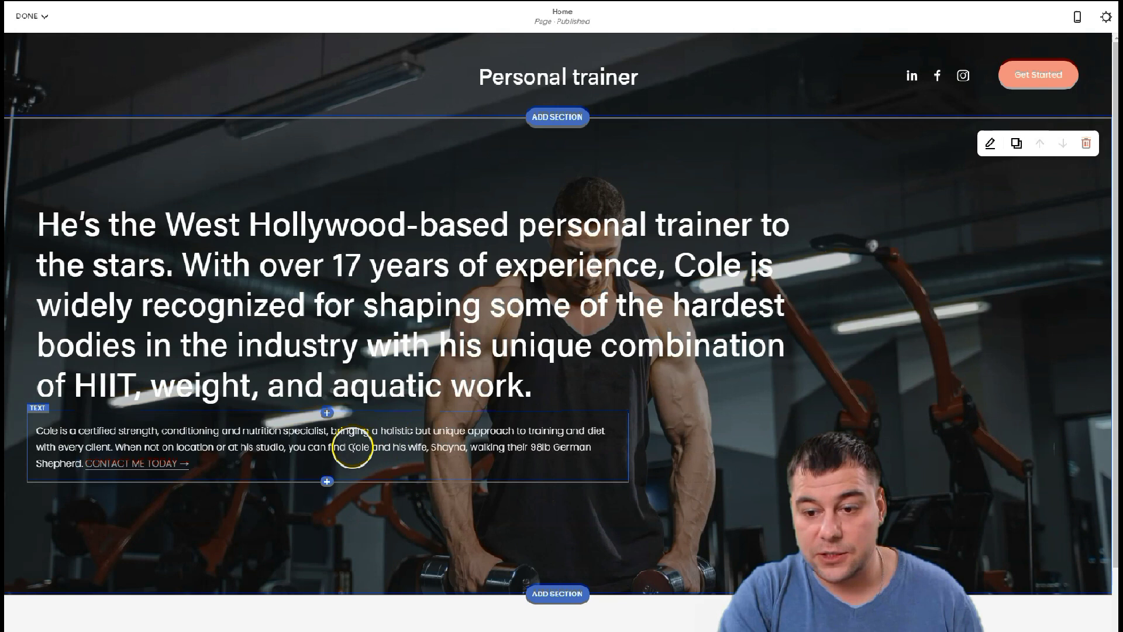
click(350, 446)
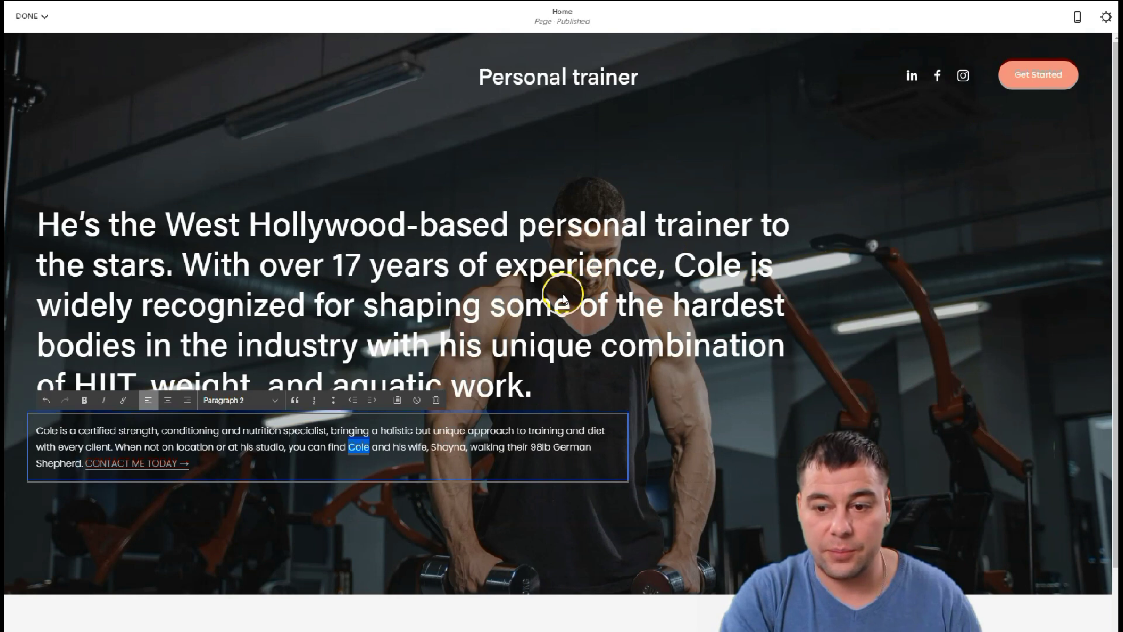
click(507, 321)
scroll(734, 332, down, 3)
scroll(732, 321, up, 3)
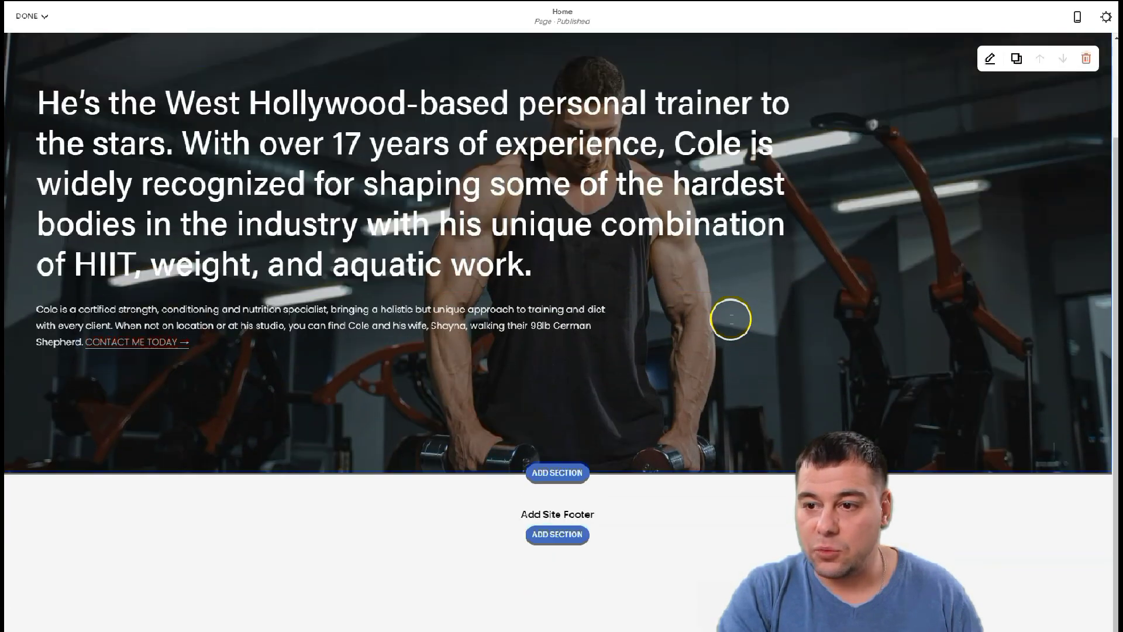
scroll(593, 428, down, 3)
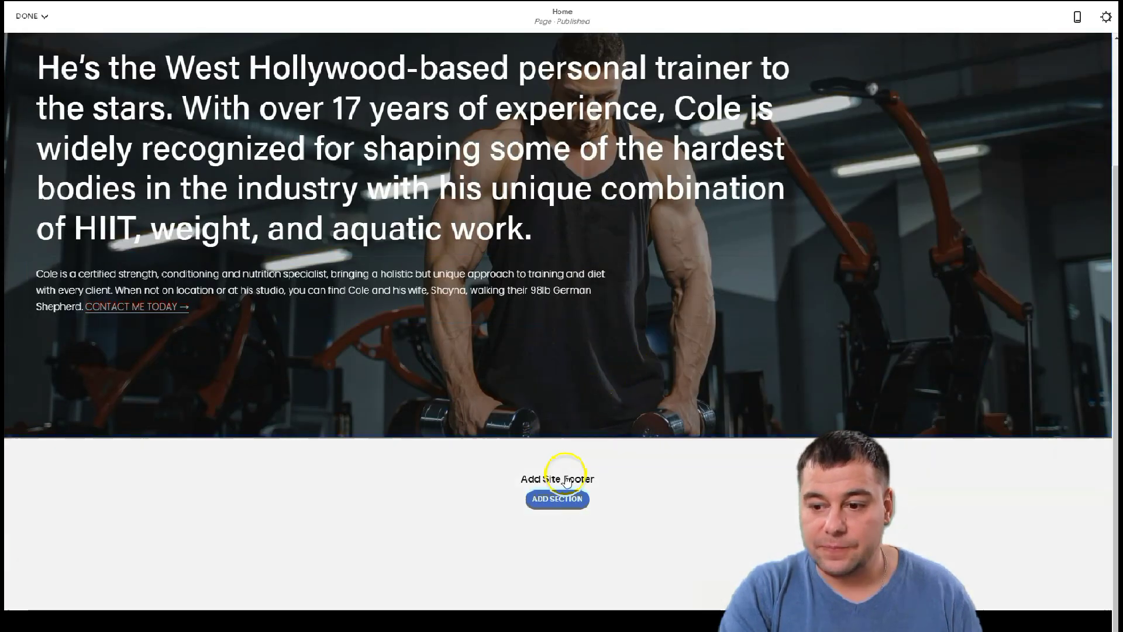
mouse_move(552, 363)
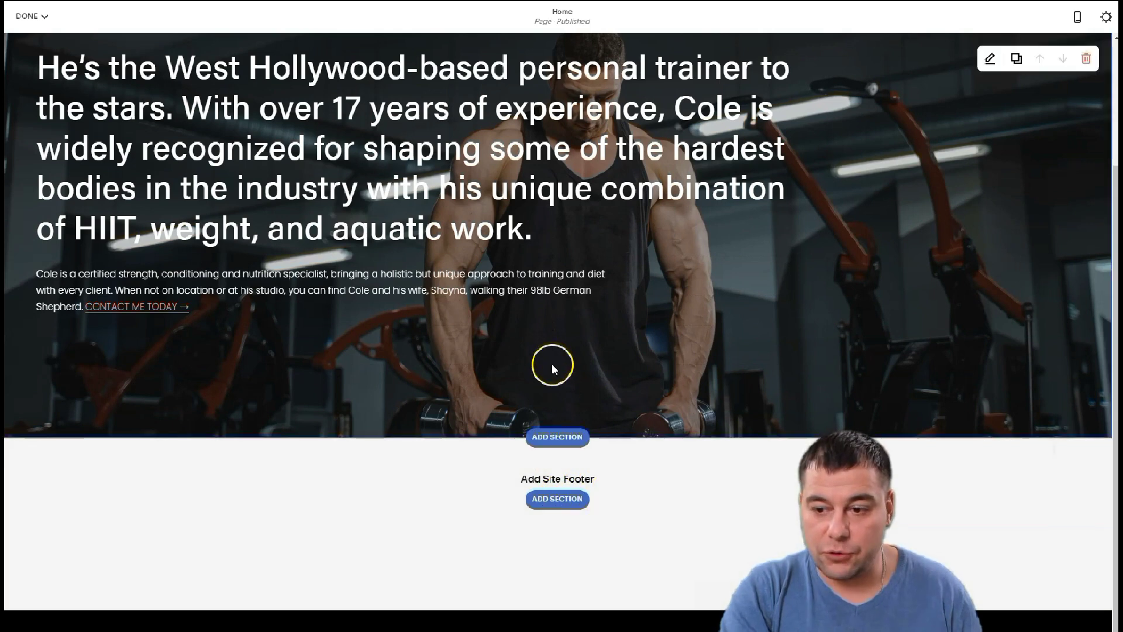
Browse the Donation, Contact, Social and Text section templates below the hero and add the 'Make it stand out.' text section
click(548, 440)
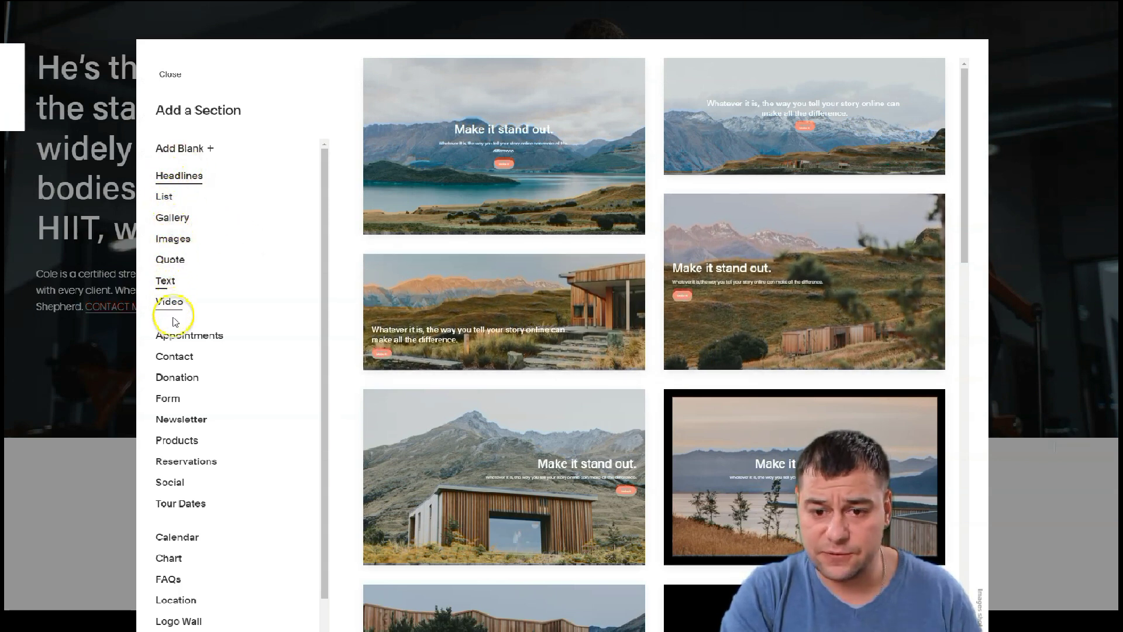
click(175, 378)
click(174, 357)
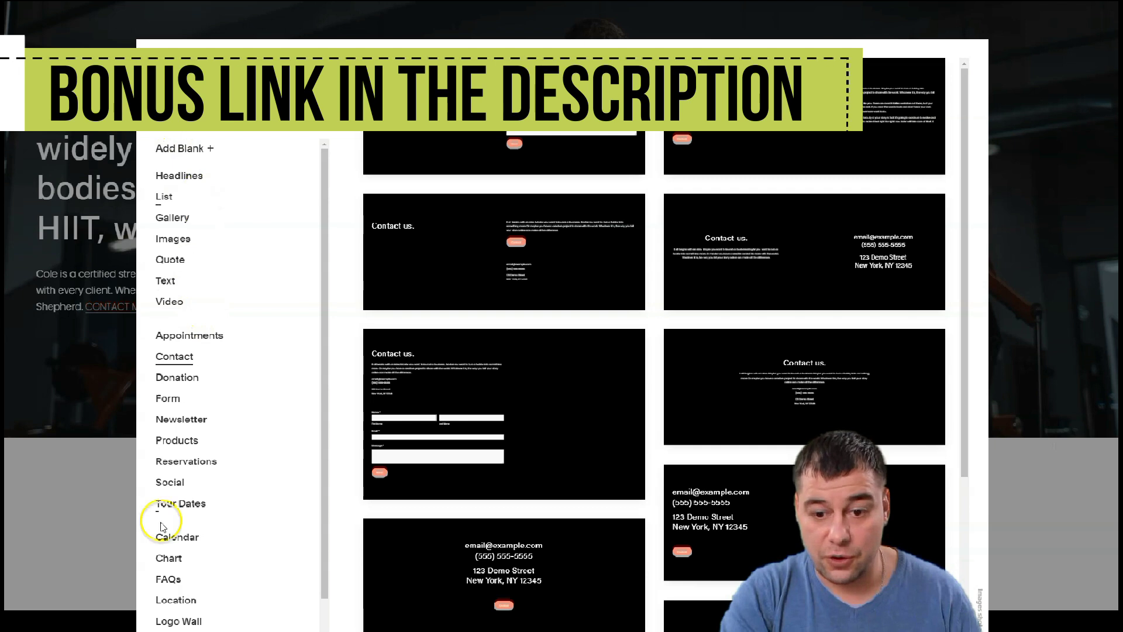
scroll(175, 486, down, 1)
click(170, 430)
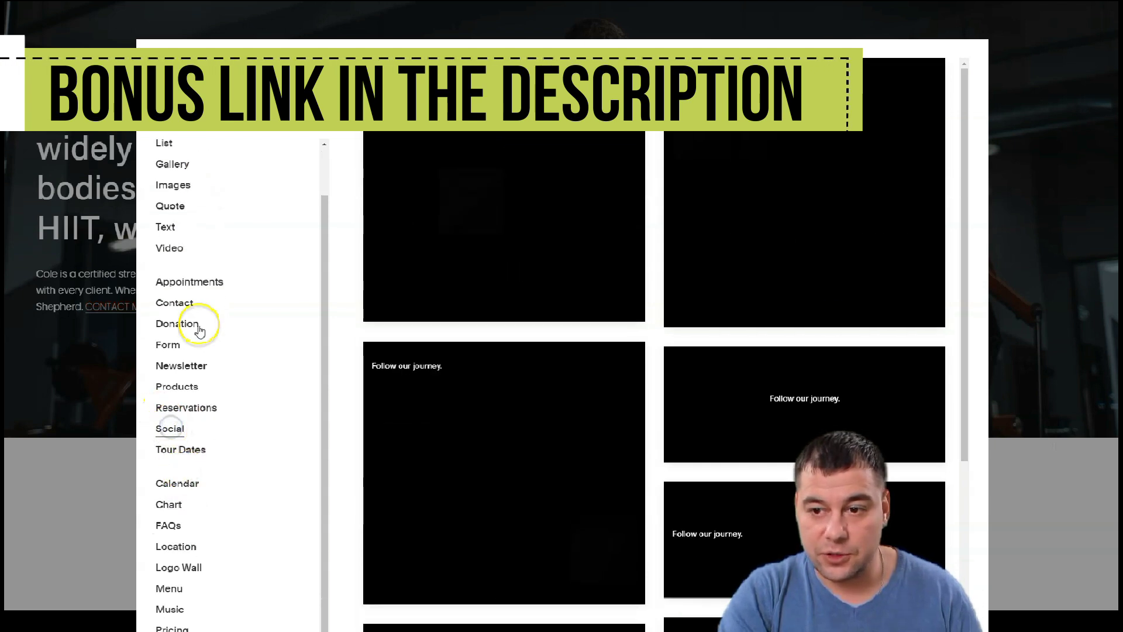
scroll(210, 304, up, 1)
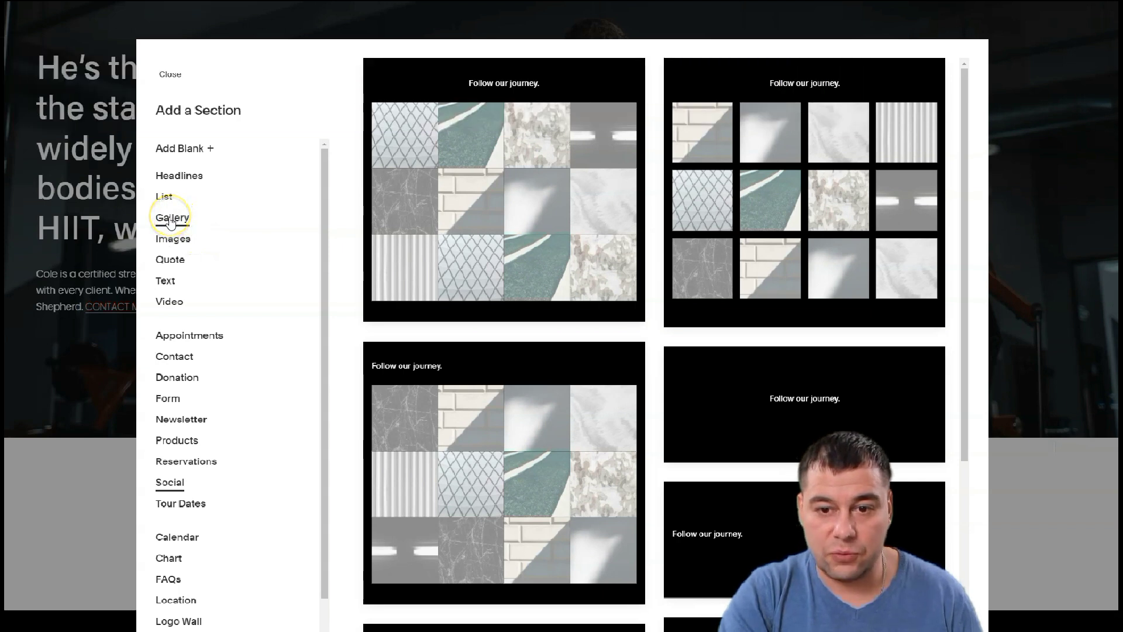
click(167, 282)
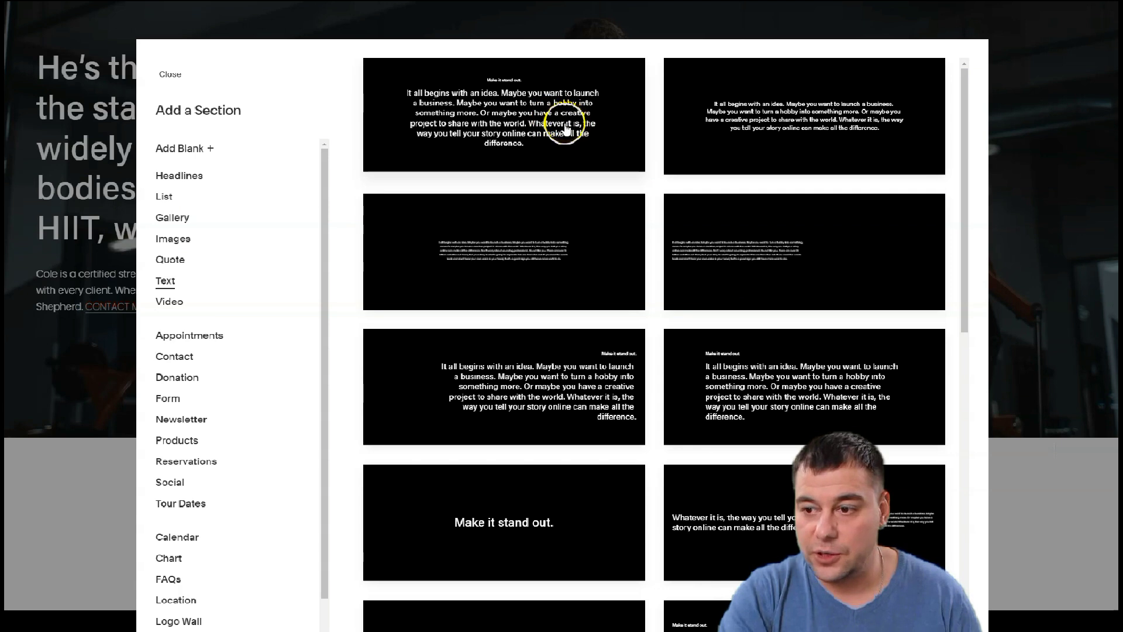
scroll(514, 369, down, 5)
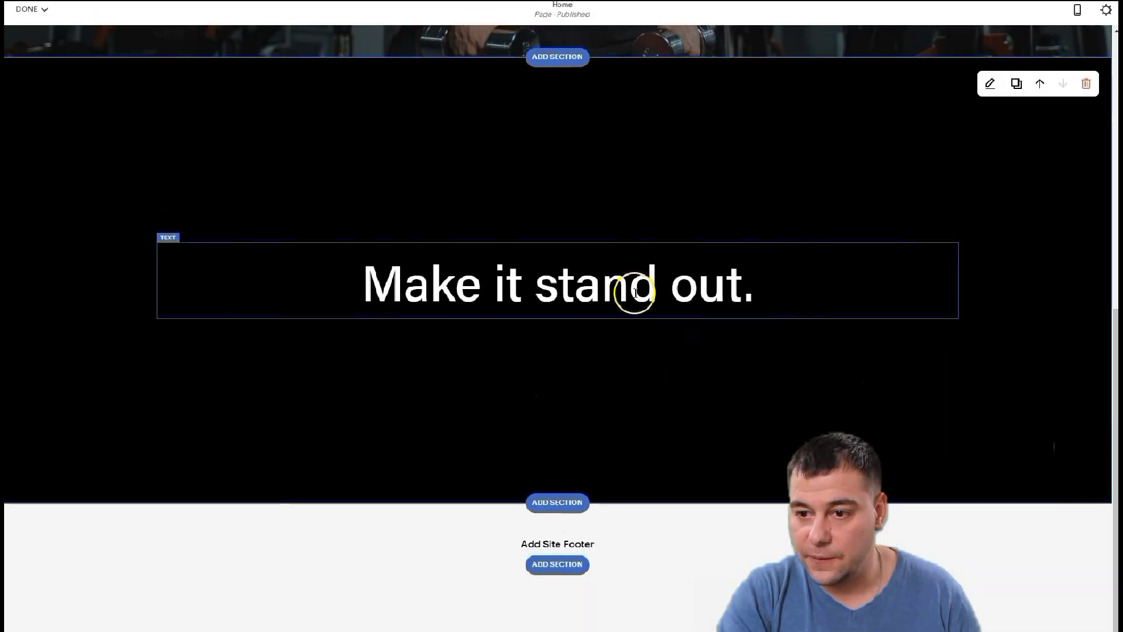
scroll(664, 286, up, 10)
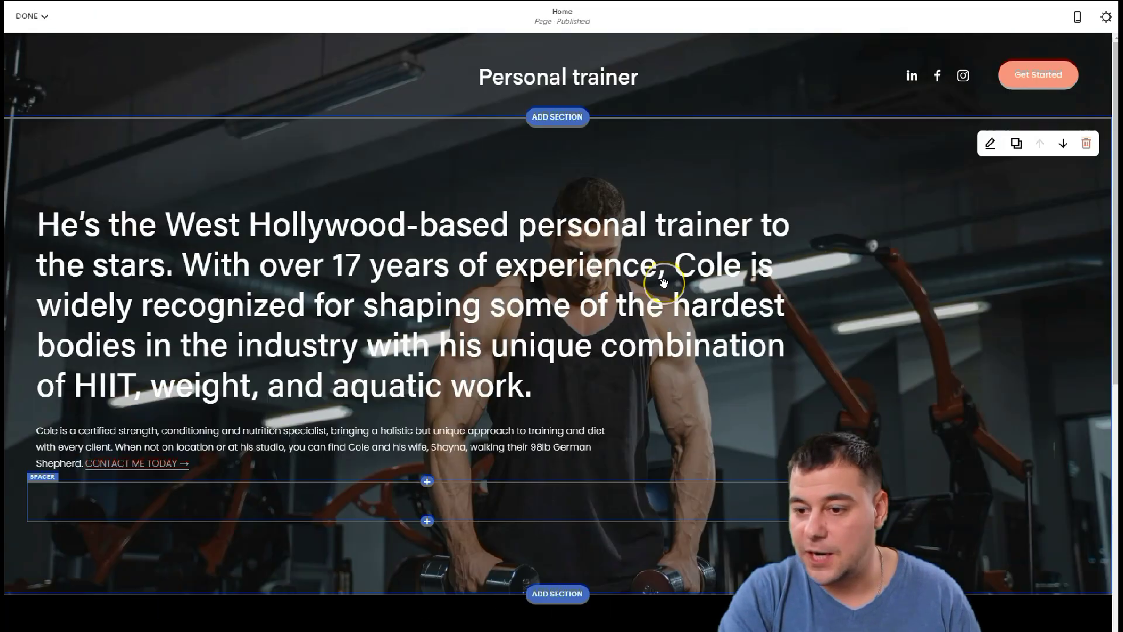
Bring up the content block menu at the insert point above the 'Make it stand out.' heading
scroll(664, 284, down, 6)
scroll(608, 269, down, 4)
scroll(567, 261, up, 3)
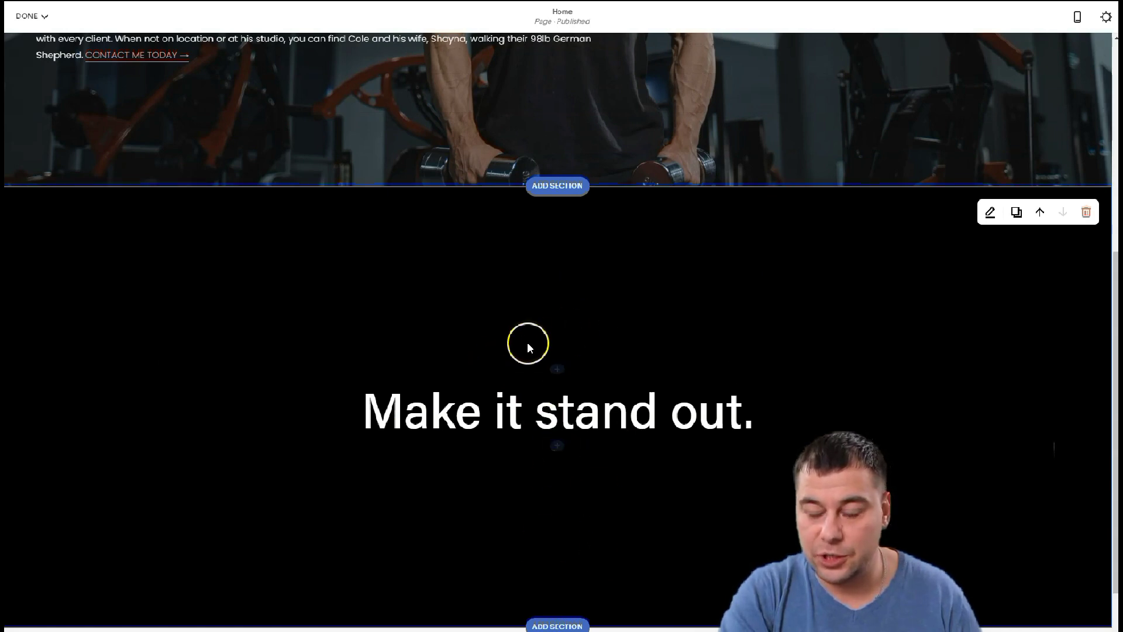
click(558, 370)
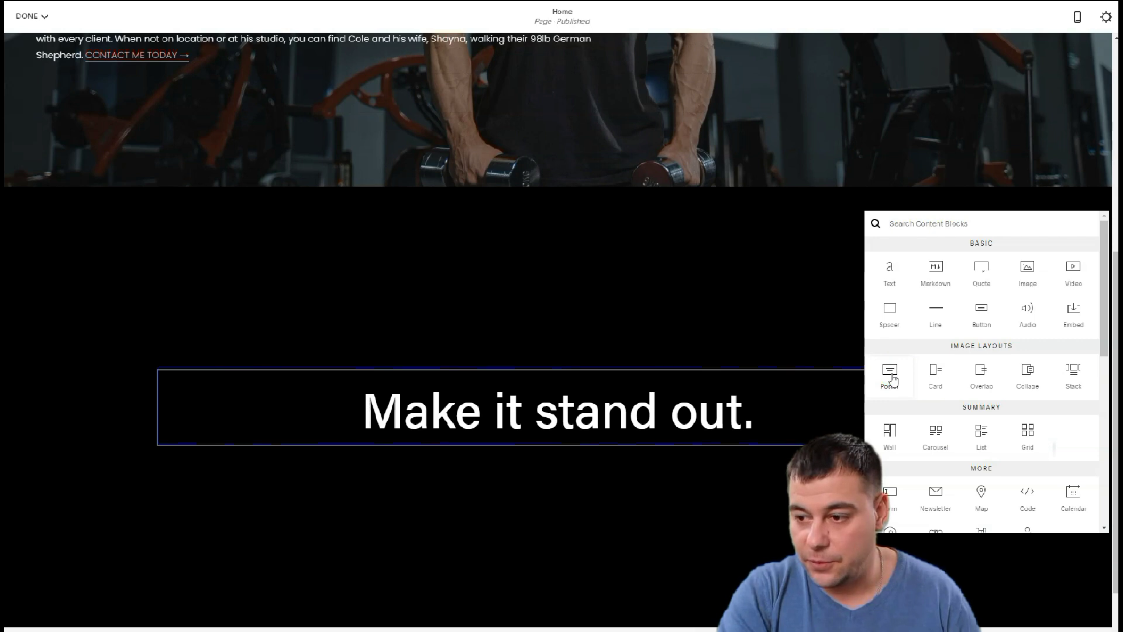
Insert a Poster image block and upload the trainer's gym photo into it
click(890, 375)
click(625, 376)
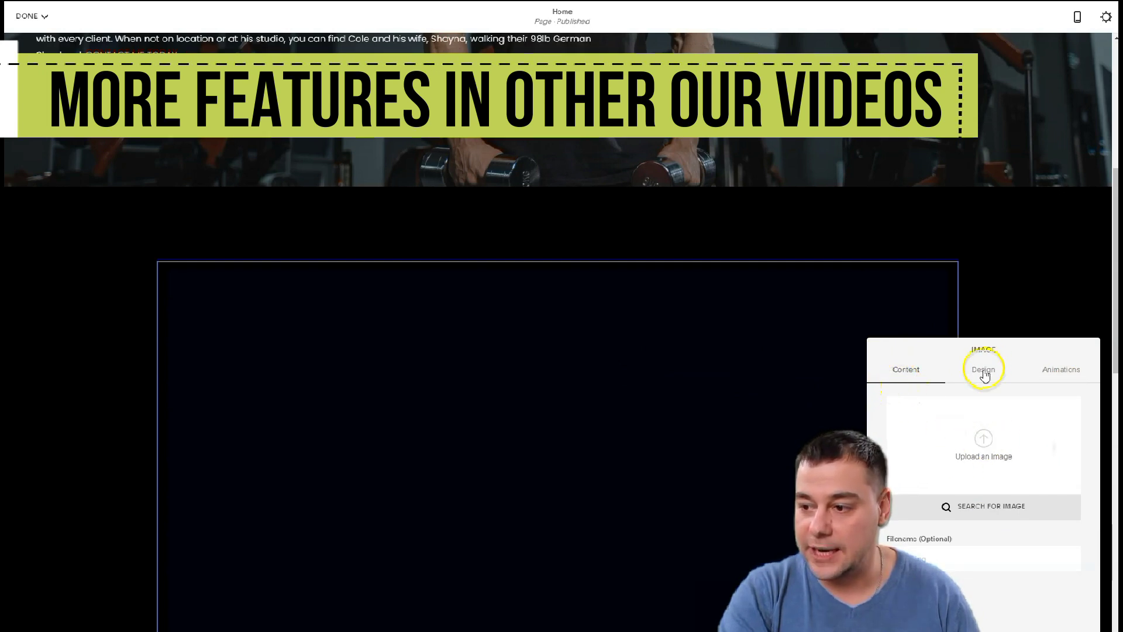
click(985, 447)
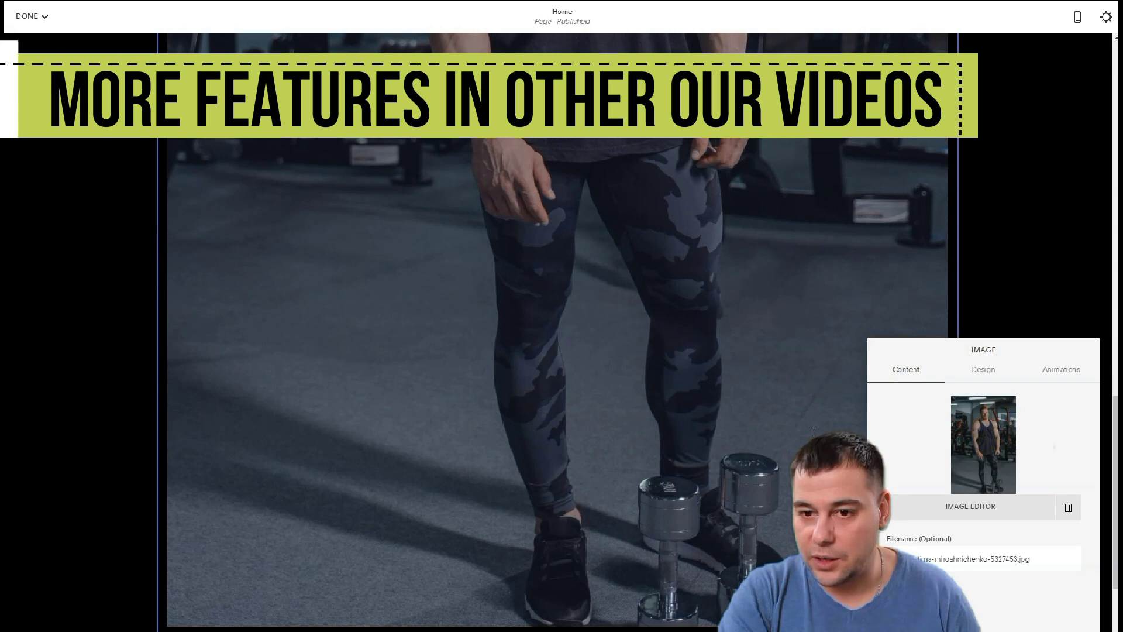
scroll(813, 432, down, 4)
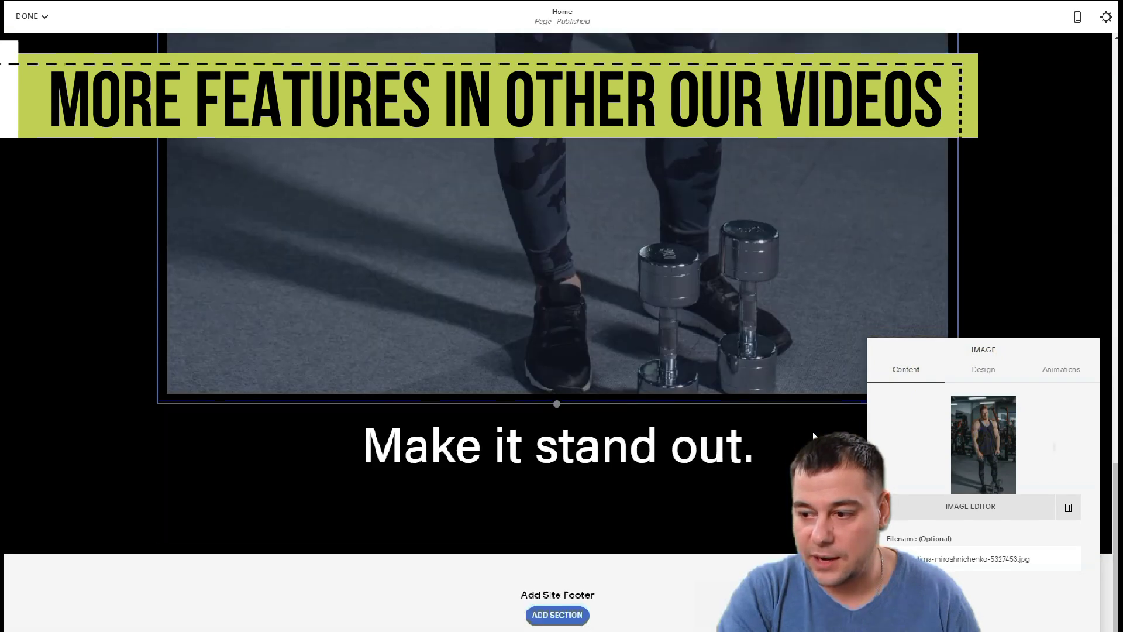
scroll(813, 432, up, 10)
click(334, 368)
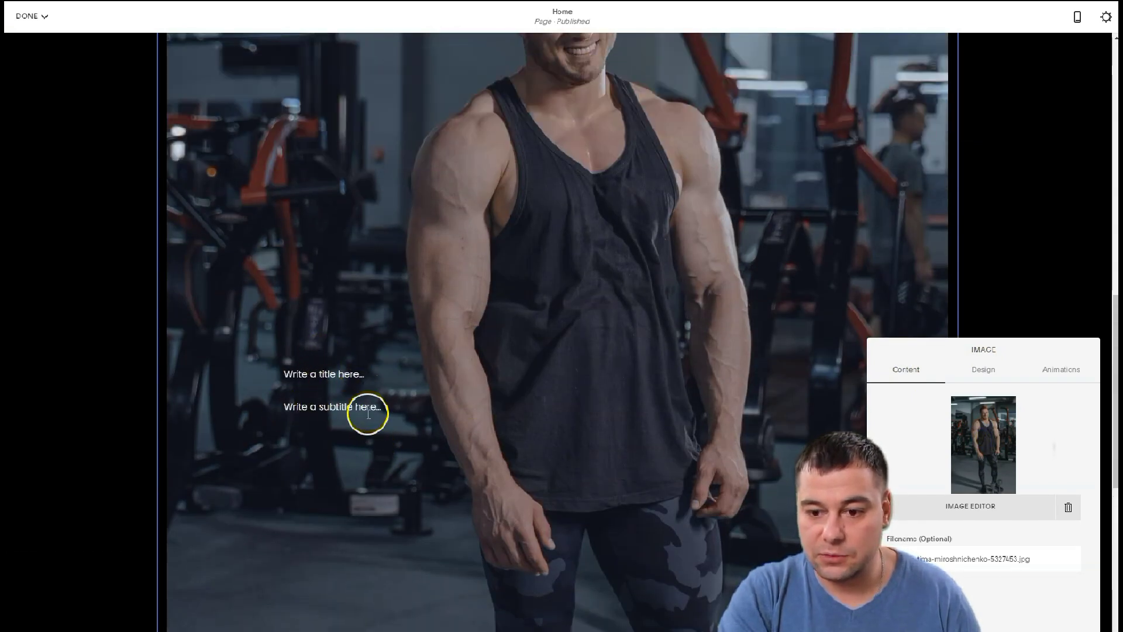
click(983, 373)
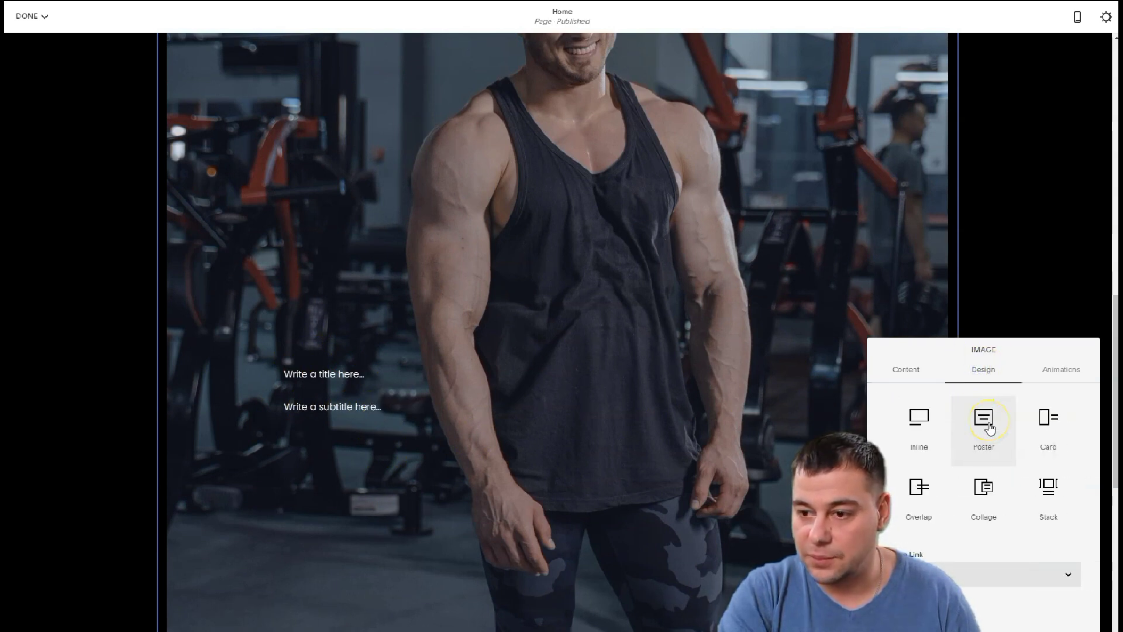
Try the Overlap, Collage, Stack, Inline and Poster image layouts, then settle on Card
click(1056, 423)
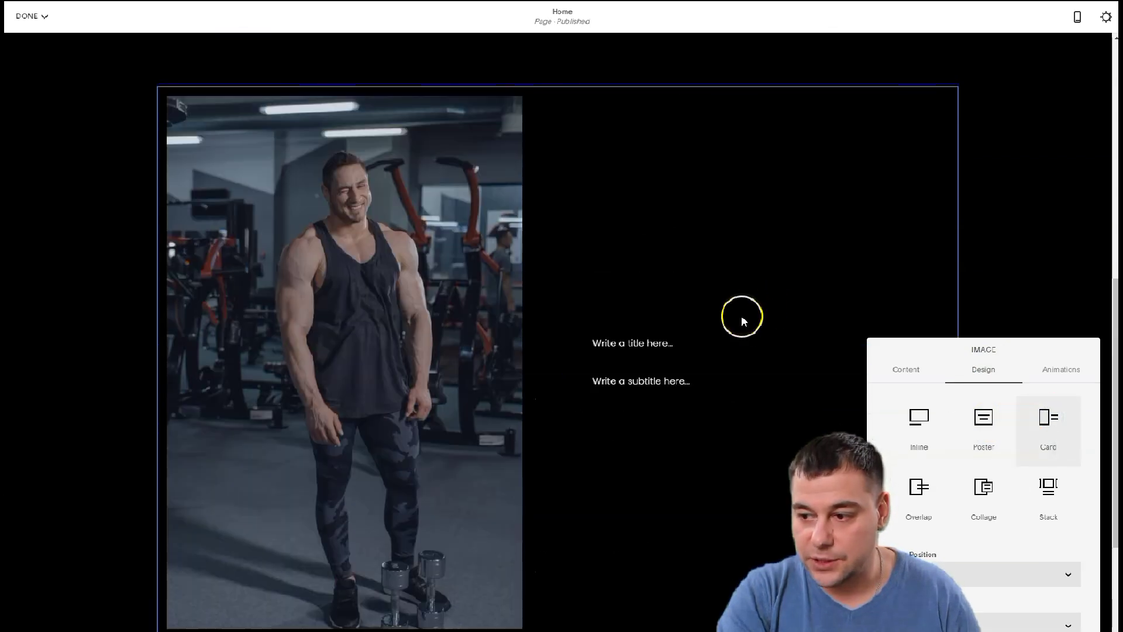
click(919, 490)
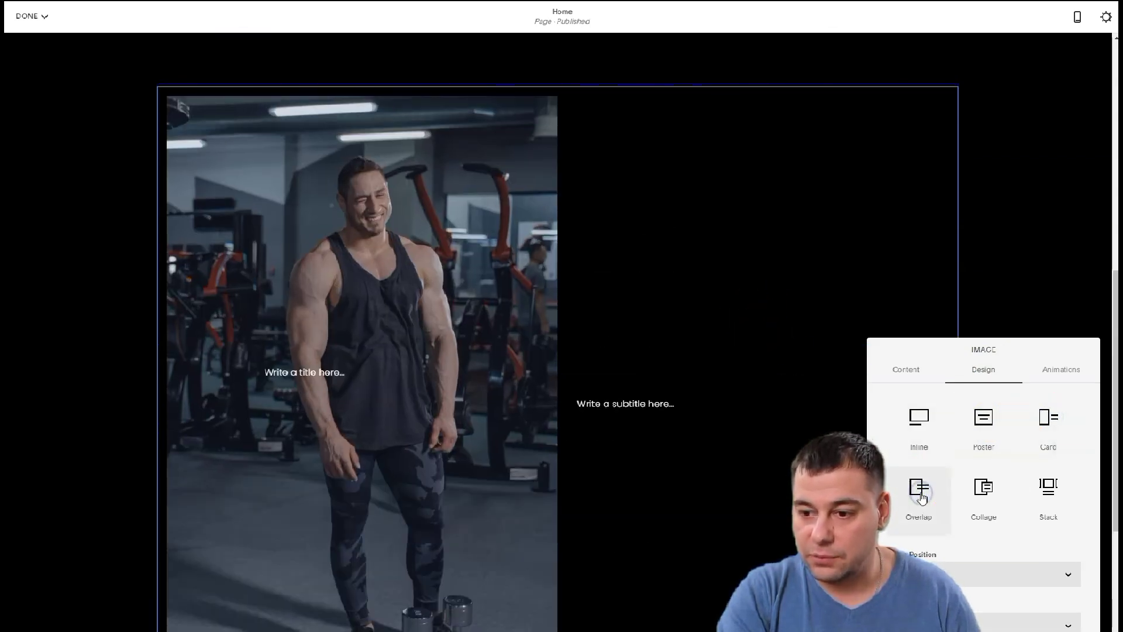
click(984, 491)
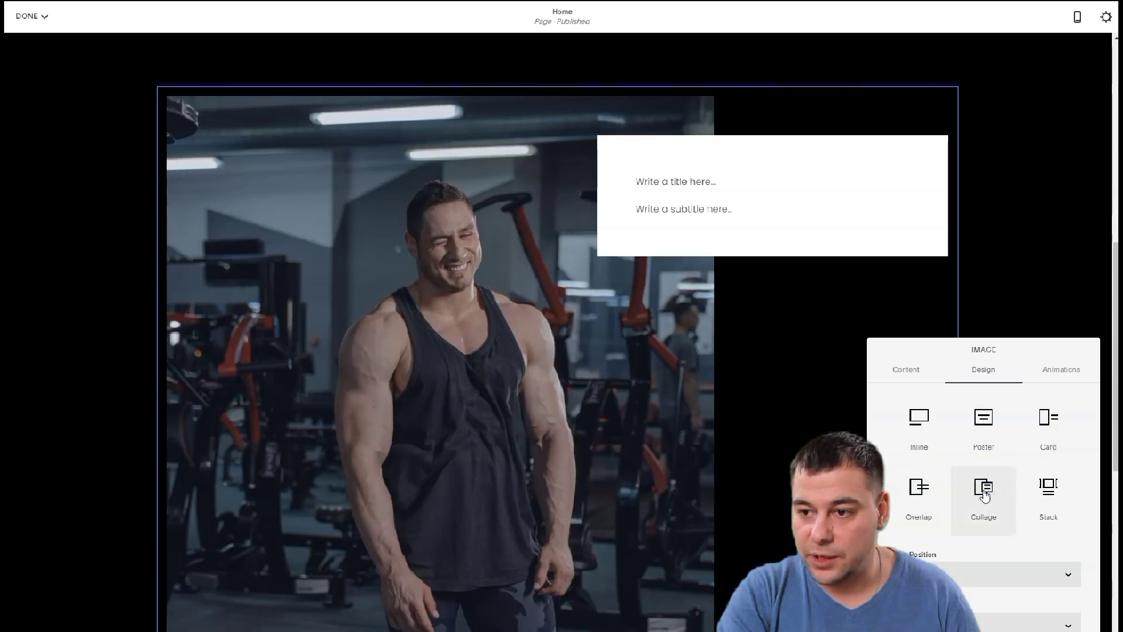
click(1048, 494)
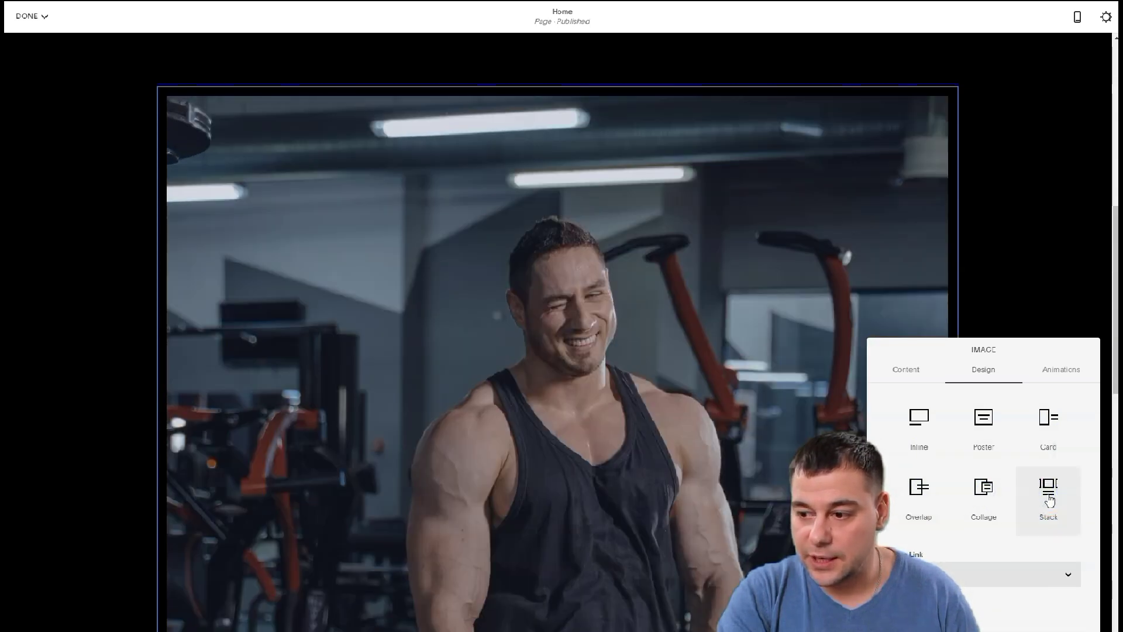
click(920, 419)
click(974, 430)
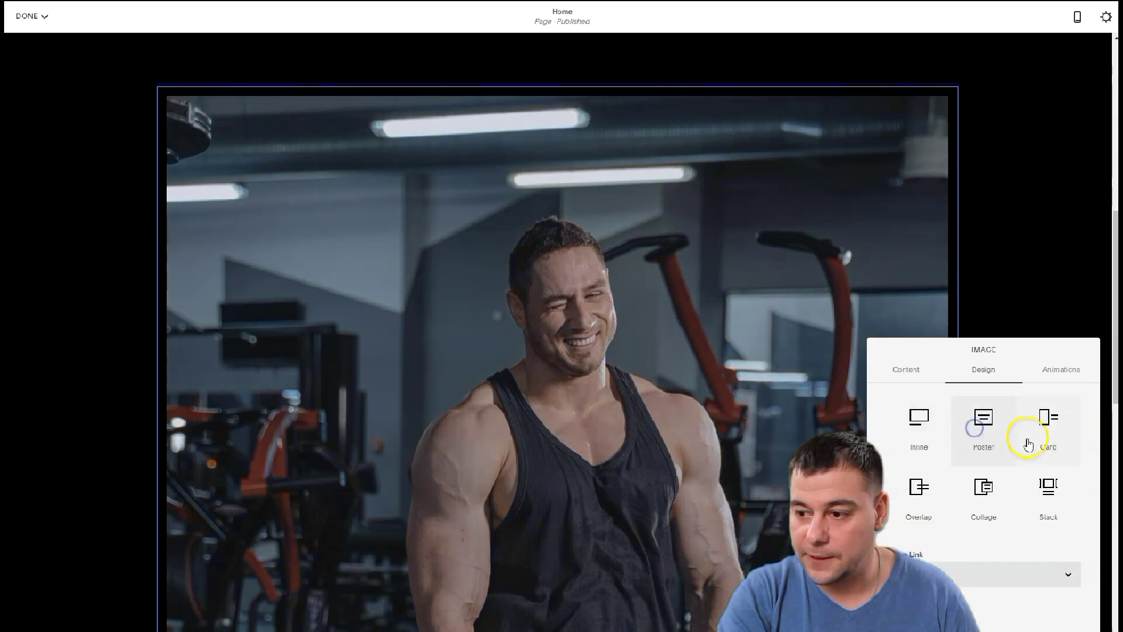
click(1047, 428)
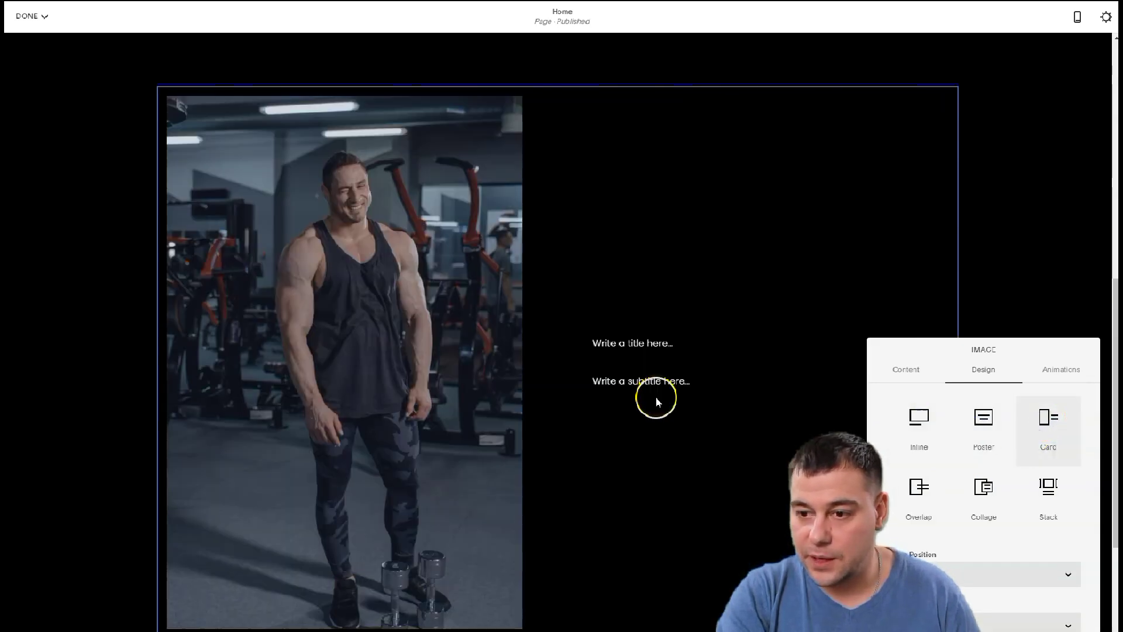
scroll(451, 325, down, 5)
scroll(451, 326, up, 5)
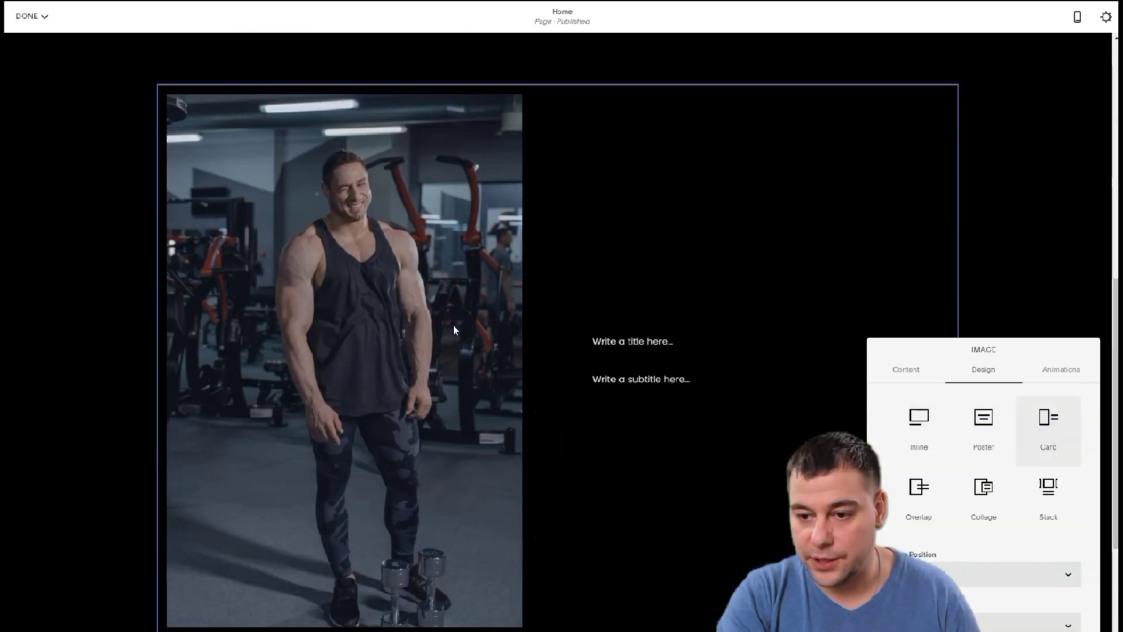
click(650, 339)
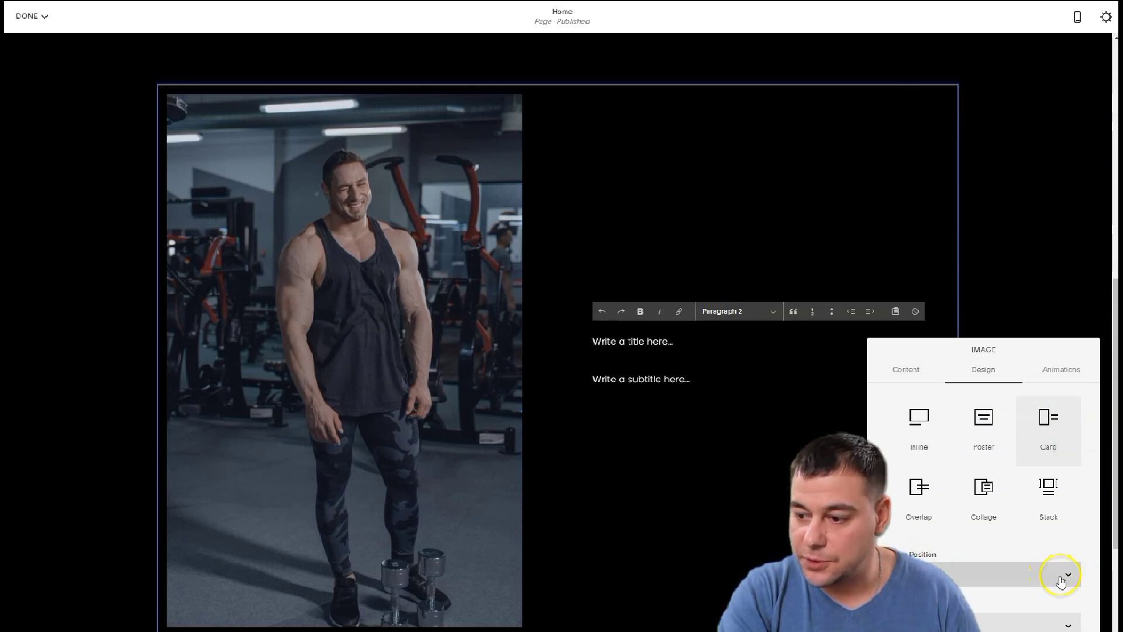
Set the card's image position to Left
click(1068, 574)
click(986, 602)
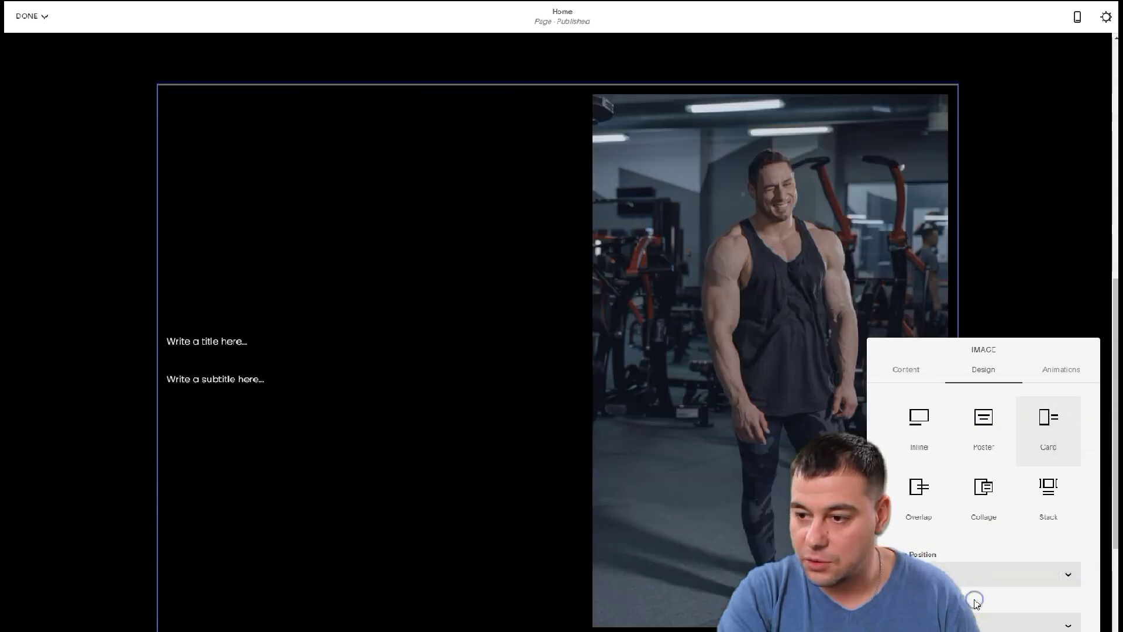
click(1023, 579)
click(1022, 599)
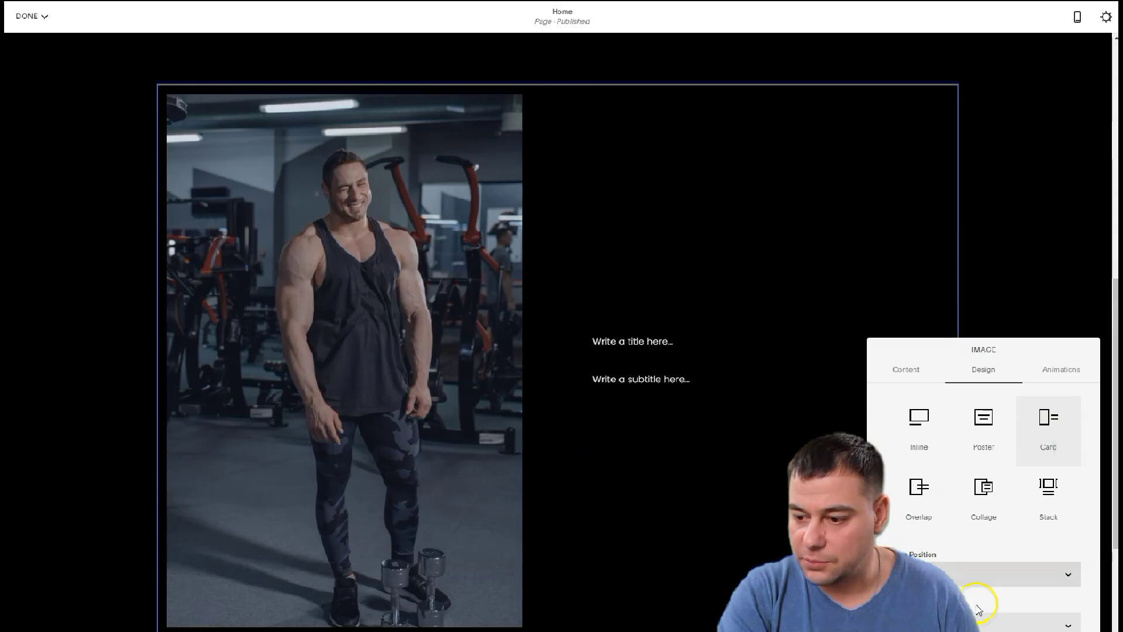
Set the image link to a button labelled 'Book Now'
click(1068, 626)
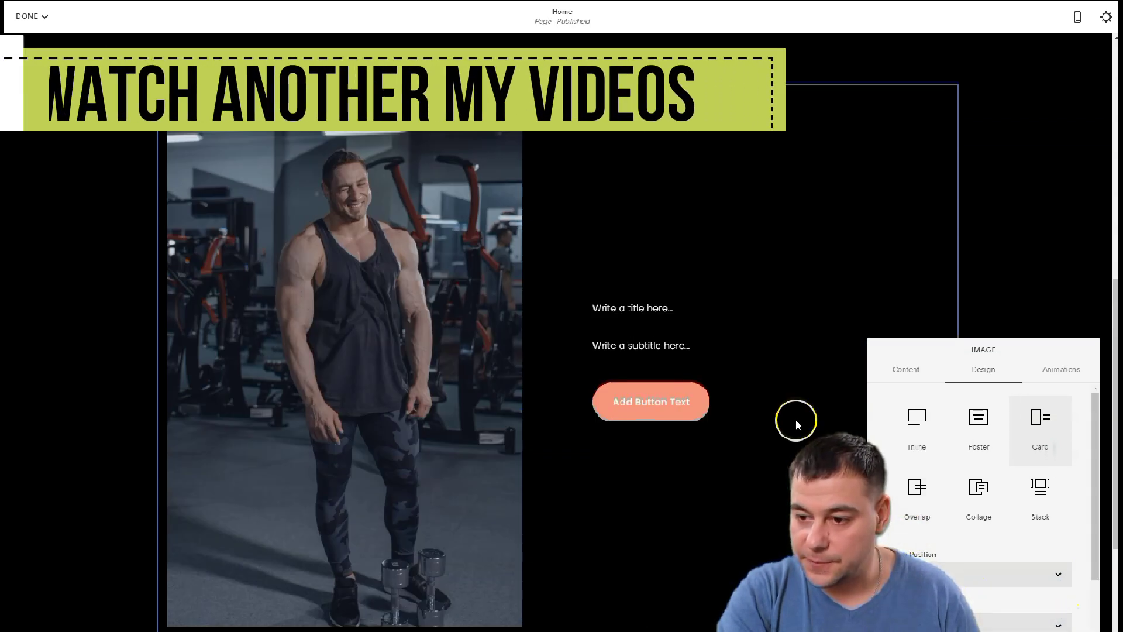
scroll(1085, 609, down, 2)
click(966, 569)
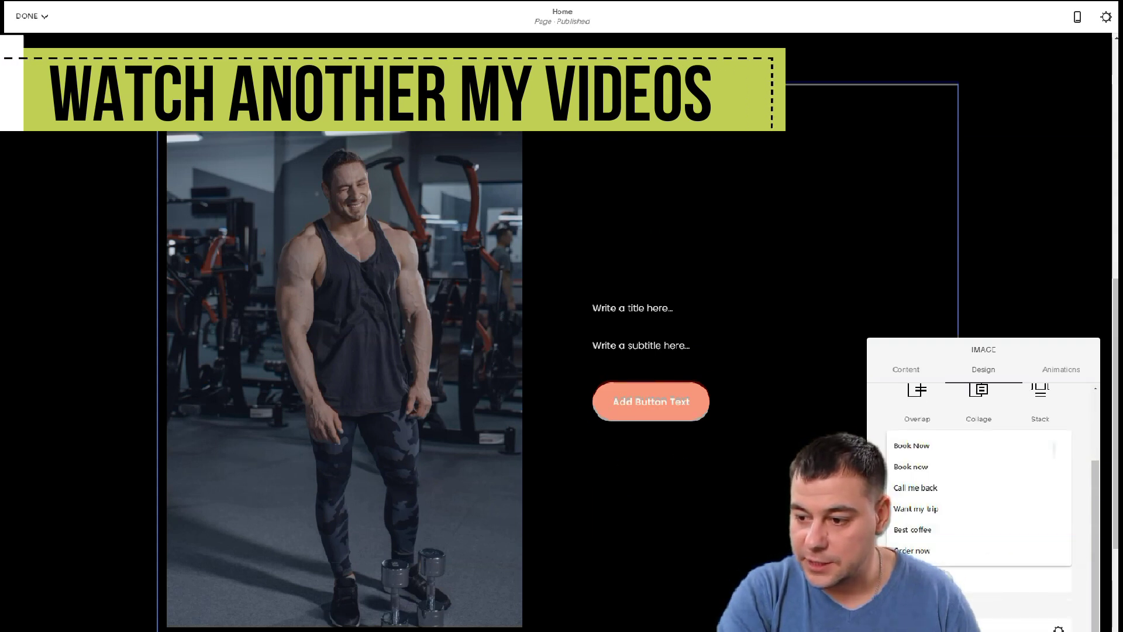
click(923, 448)
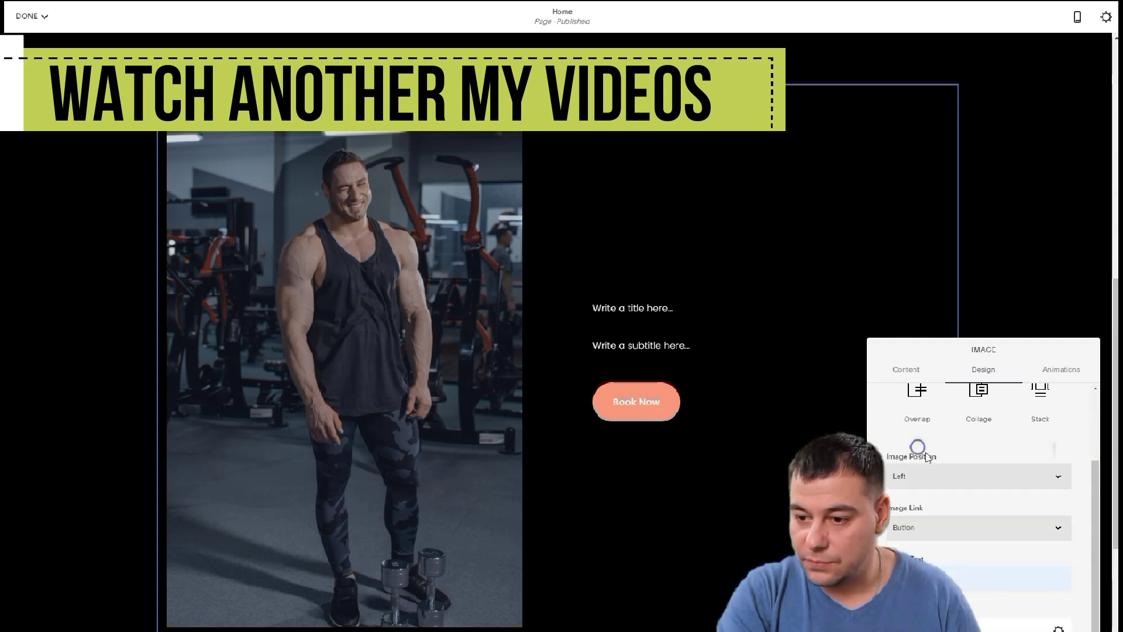
click(994, 579)
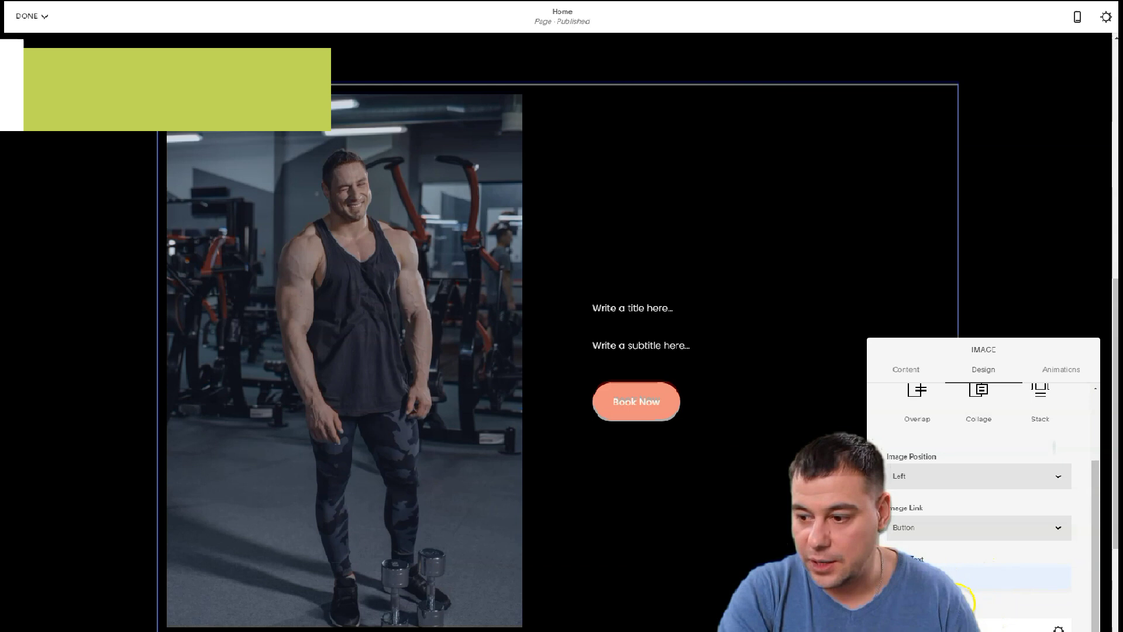
key(Escape)
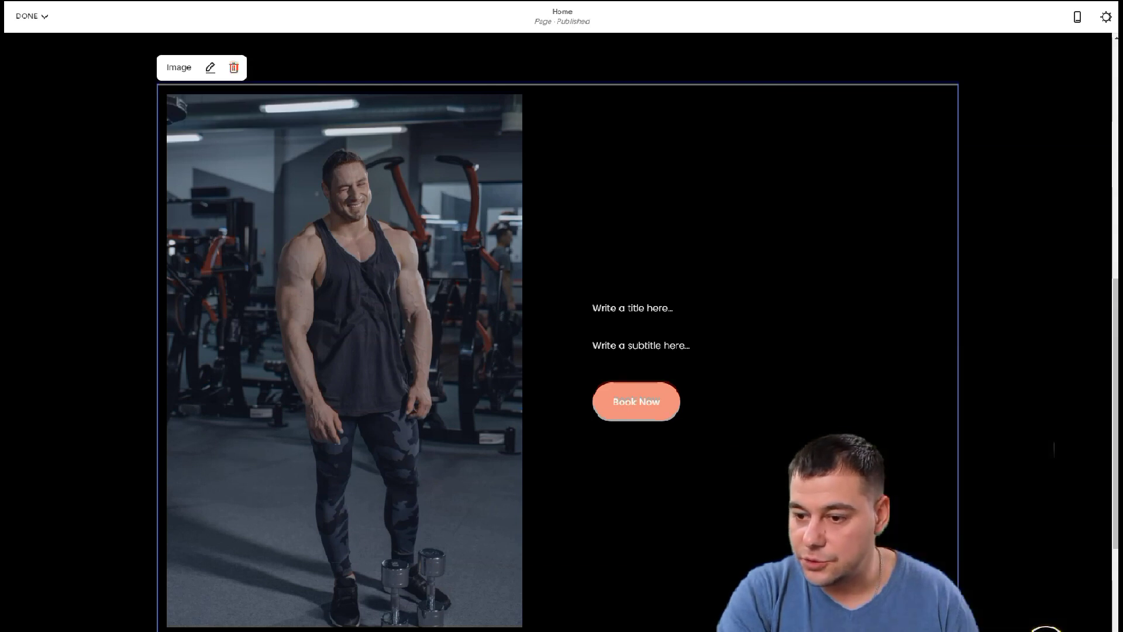
Style the card title as Heading 1 and the 'And i'm strong' subtitle as Heading 3
click(614, 311)
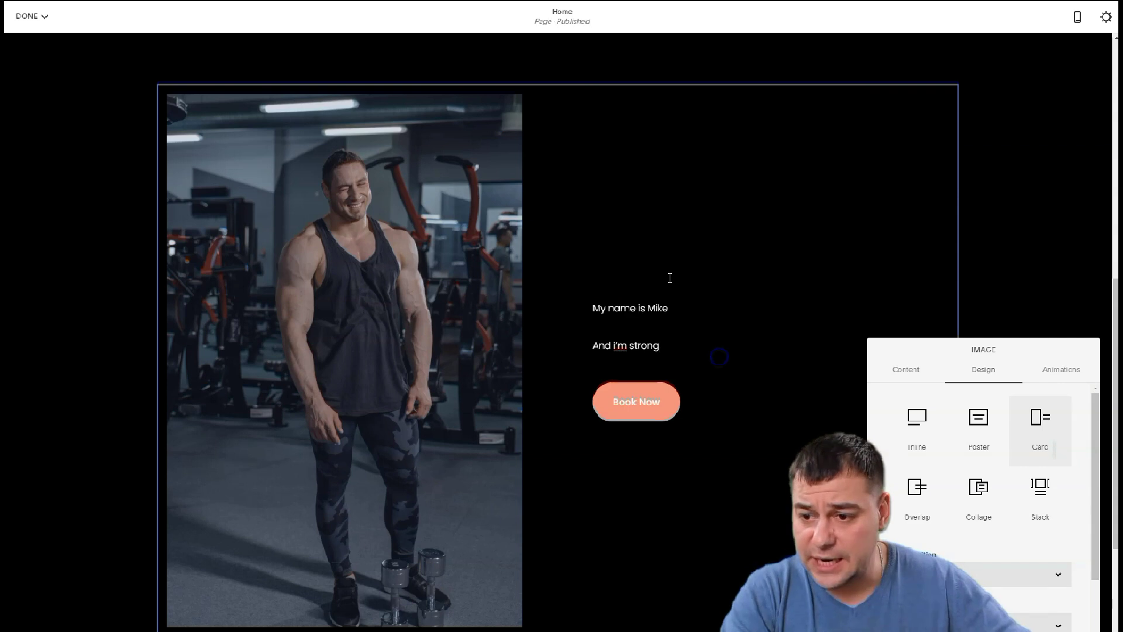
click(606, 310)
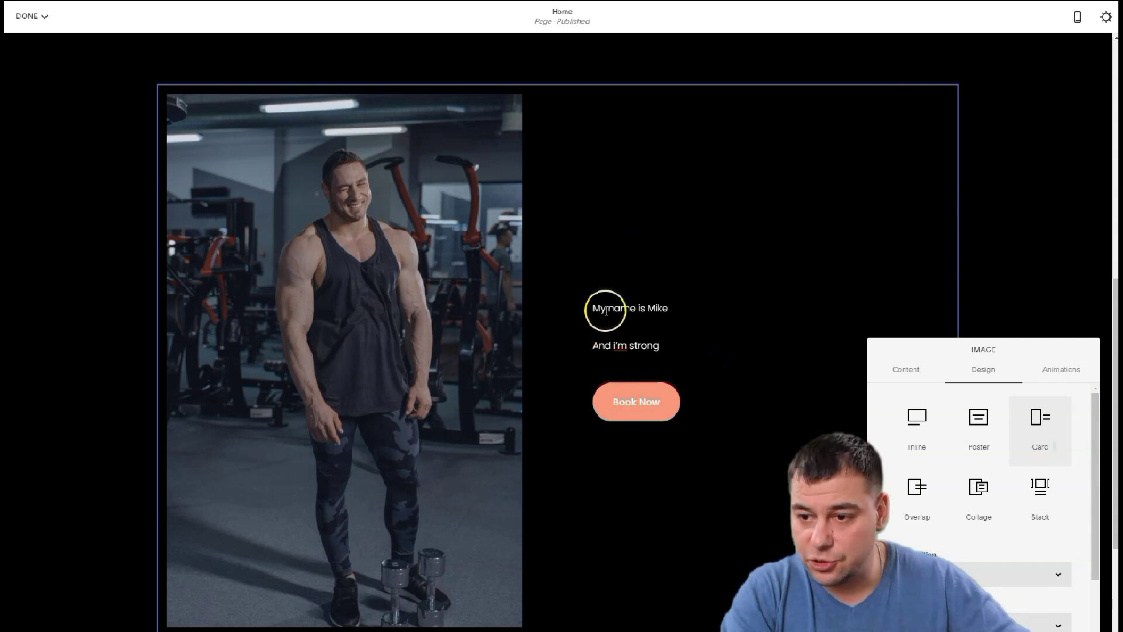
click(770, 271)
click(738, 290)
click(731, 409)
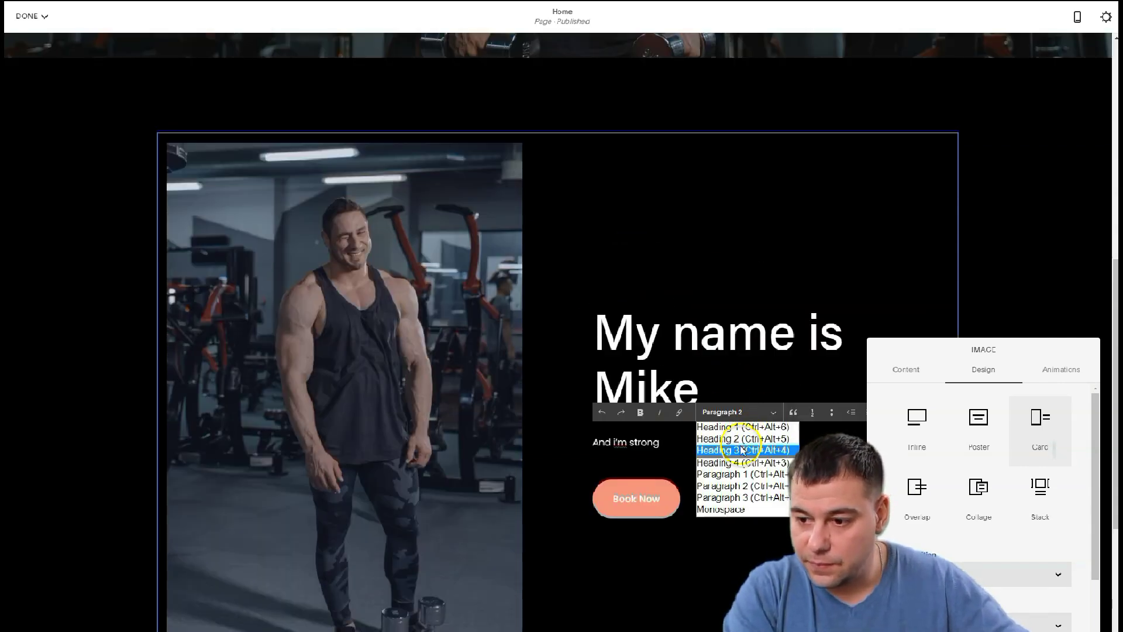
click(742, 450)
Replace the 'Make it stand out.' heading with 'You can do the same'
scroll(752, 427, down, 5)
click(757, 333)
drag(757, 333, 347, 343)
text(You can do the same)
click(678, 325)
scroll(684, 325, up, 10)
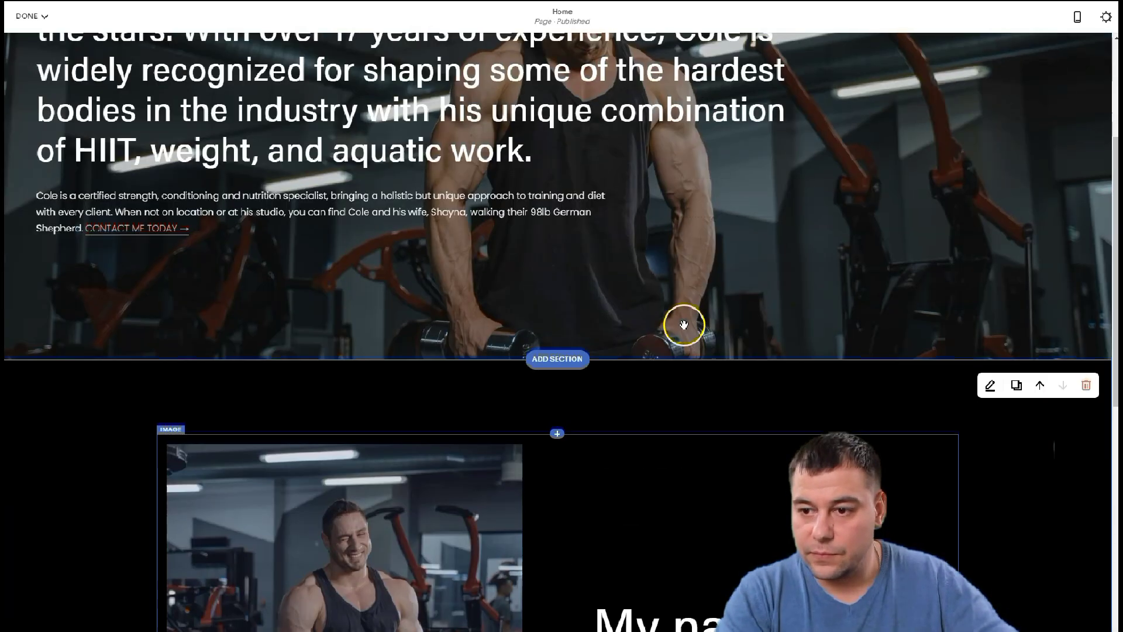
scroll(684, 325, down, 5)
Set the card section's height to S and content width to M
click(991, 94)
click(956, 148)
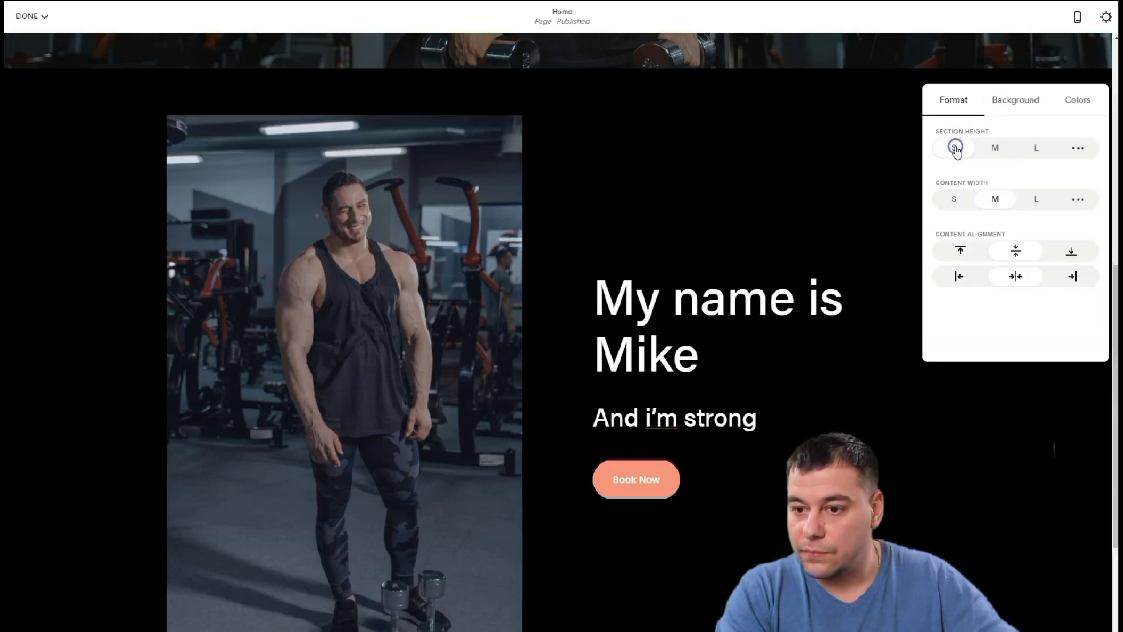
click(954, 199)
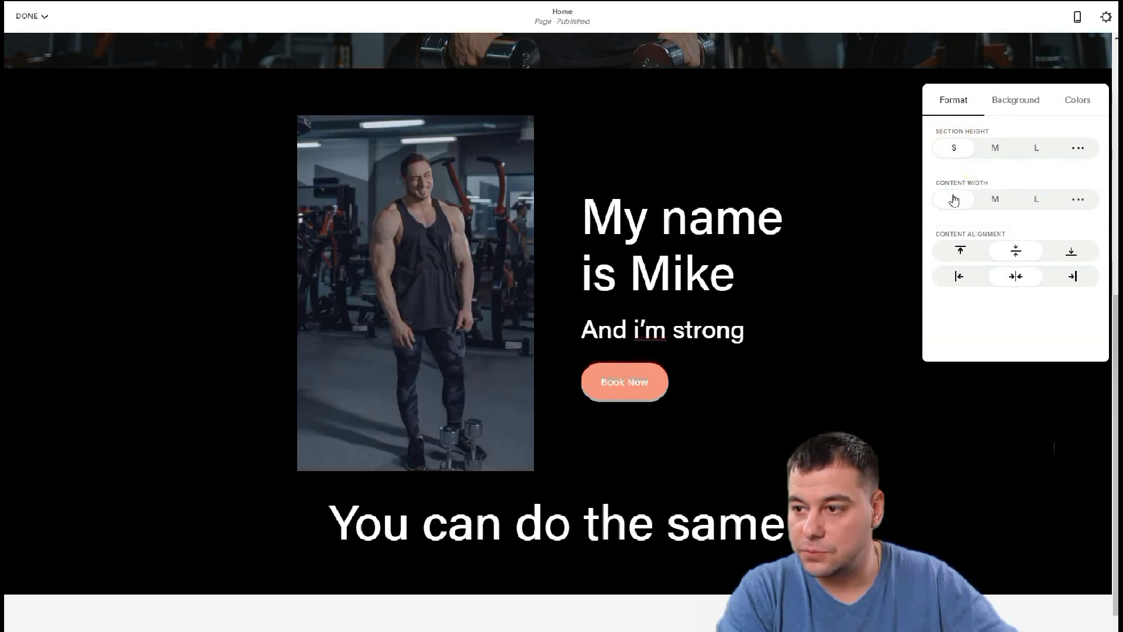
click(997, 199)
scroll(827, 268, down, 5)
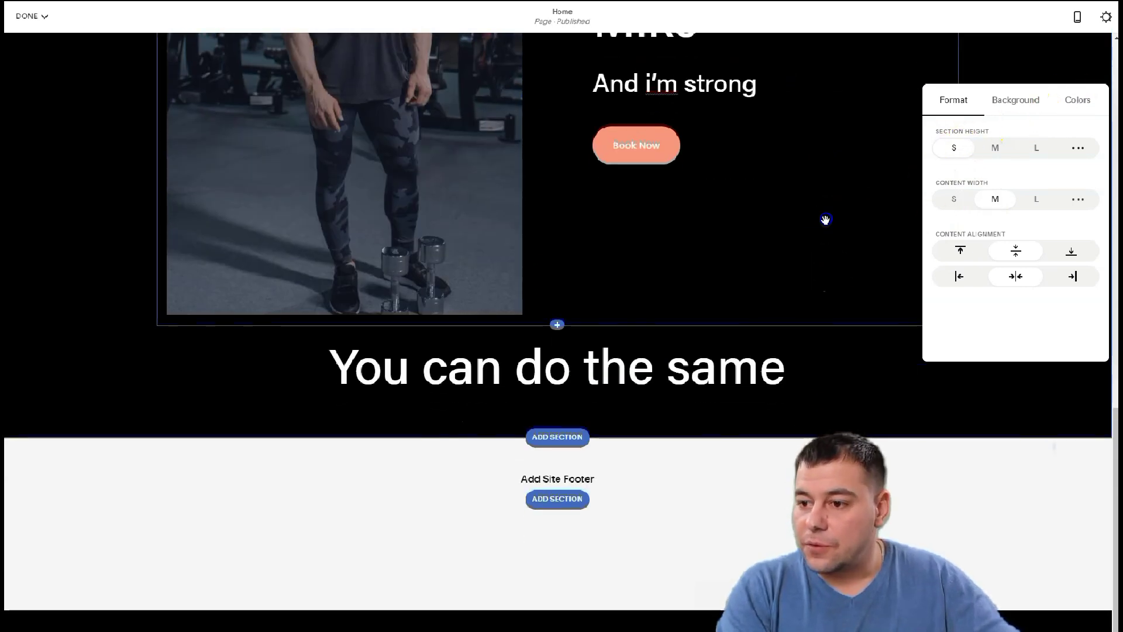
click(621, 422)
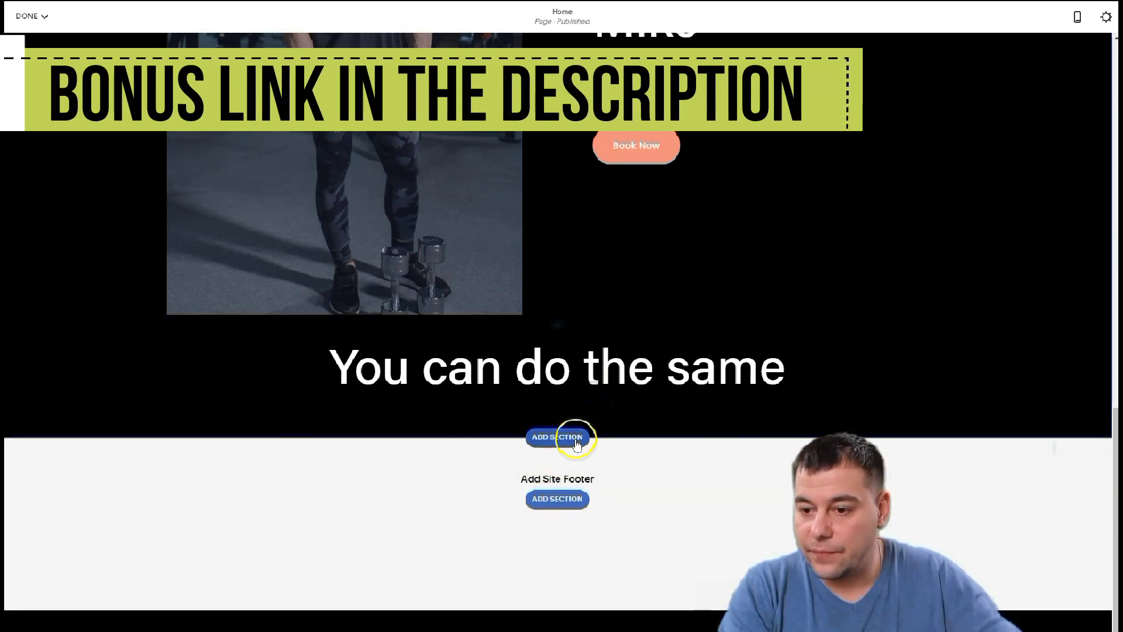
Add a three-column grid Gallery section and swap in five gym workout photos
click(561, 440)
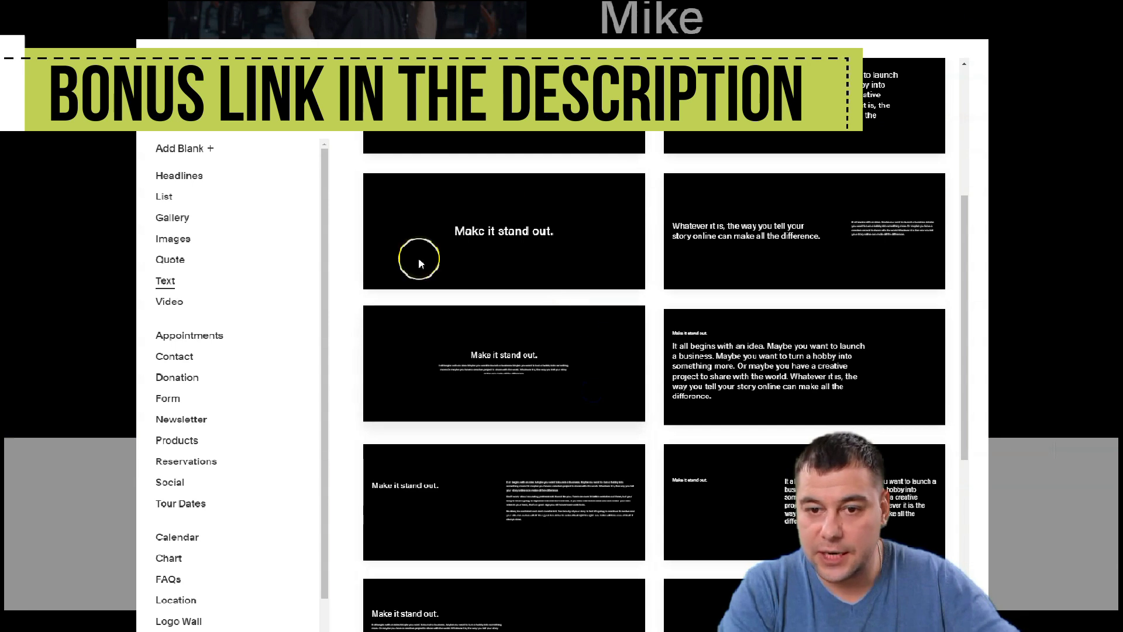
click(170, 219)
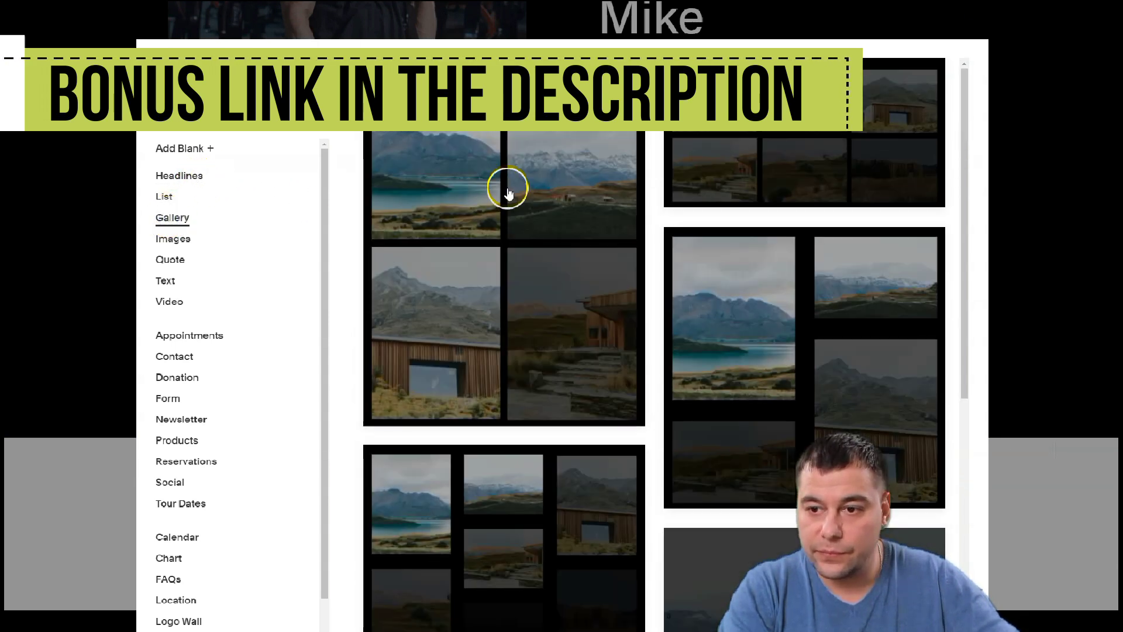
click(751, 135)
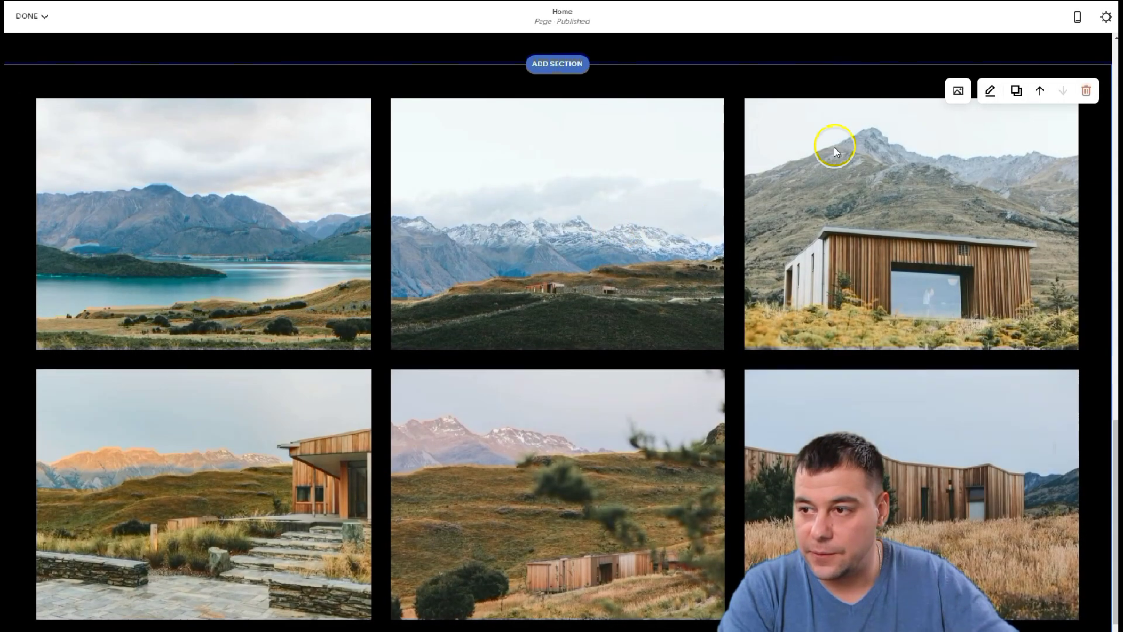
click(959, 92)
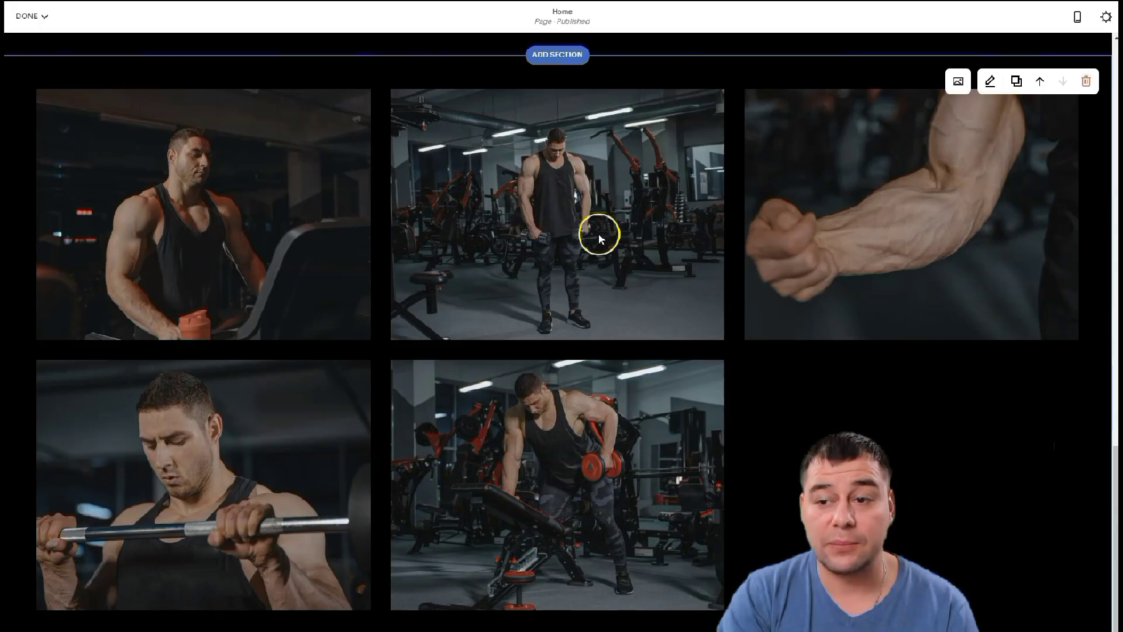
scroll(626, 276, down, 2)
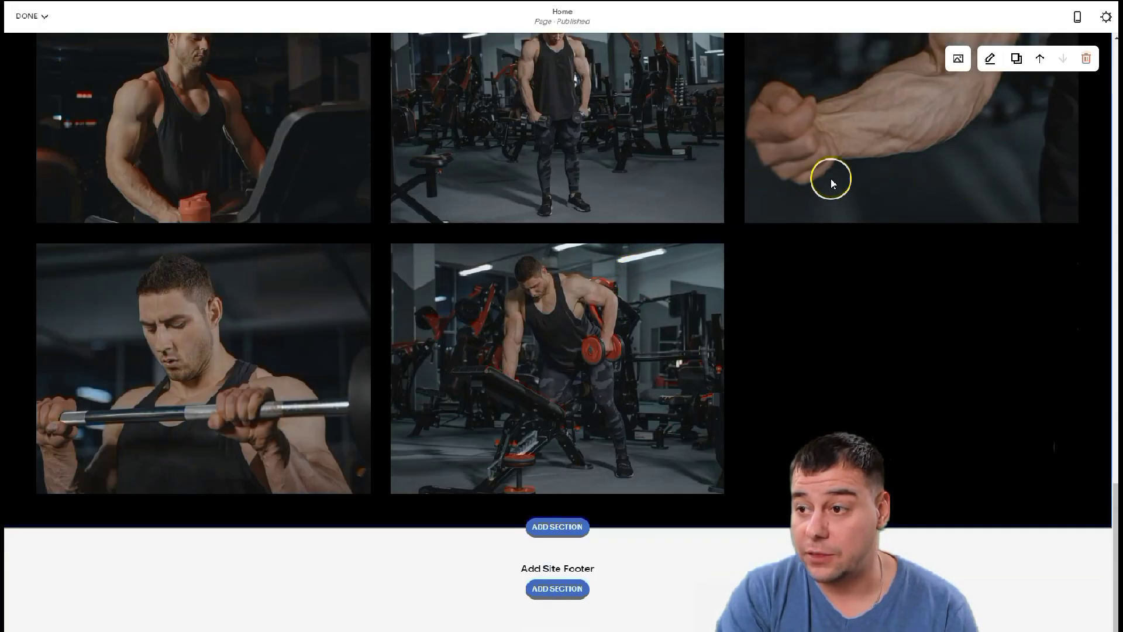
scroll(831, 179, up, 2)
click(989, 83)
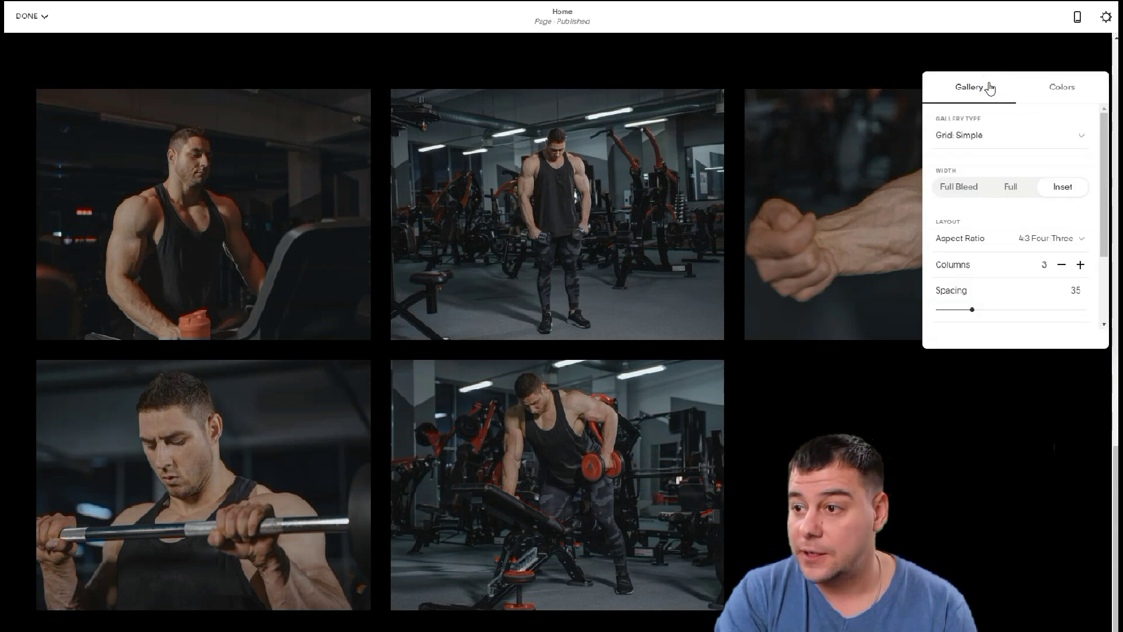
click(1082, 137)
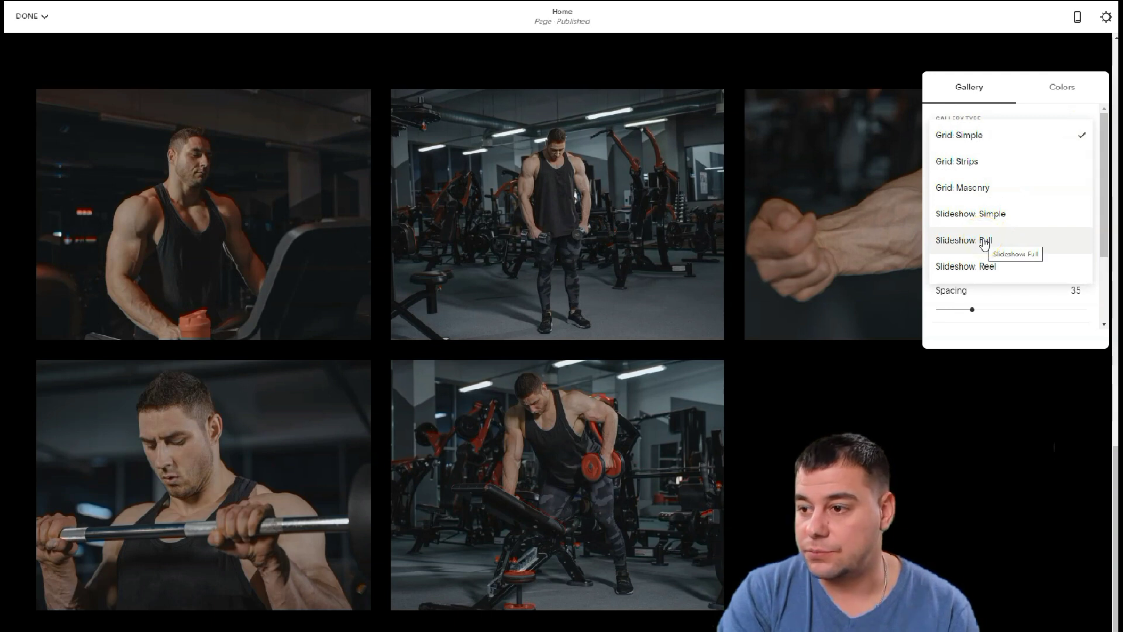
Set the gallery type to 'Slideshow: Full' with medium (M) height
click(984, 242)
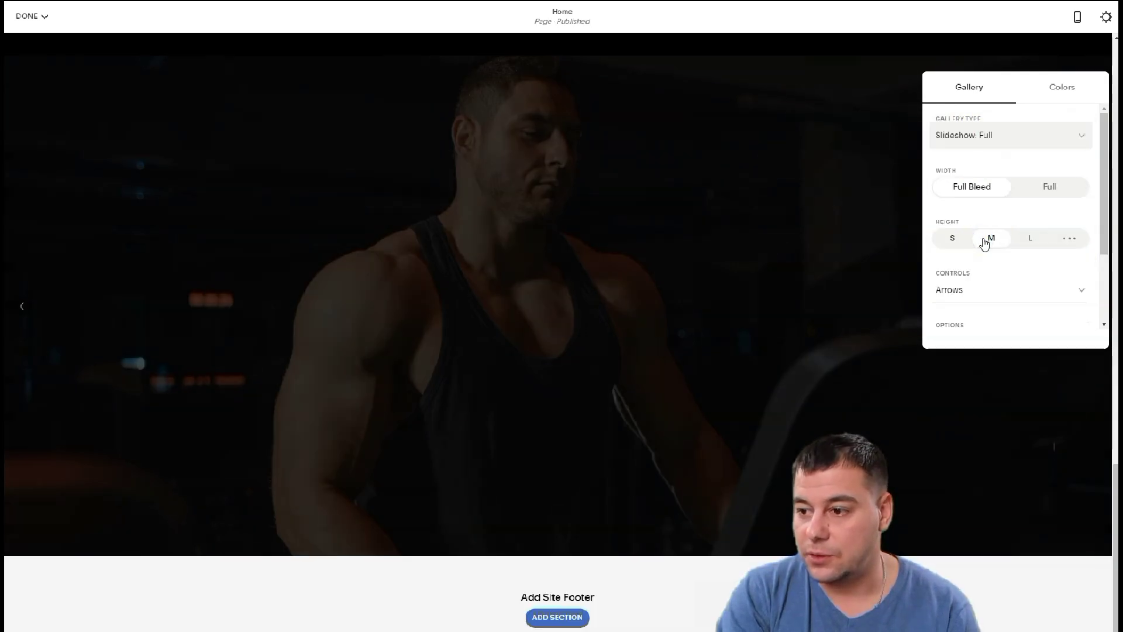
click(984, 249)
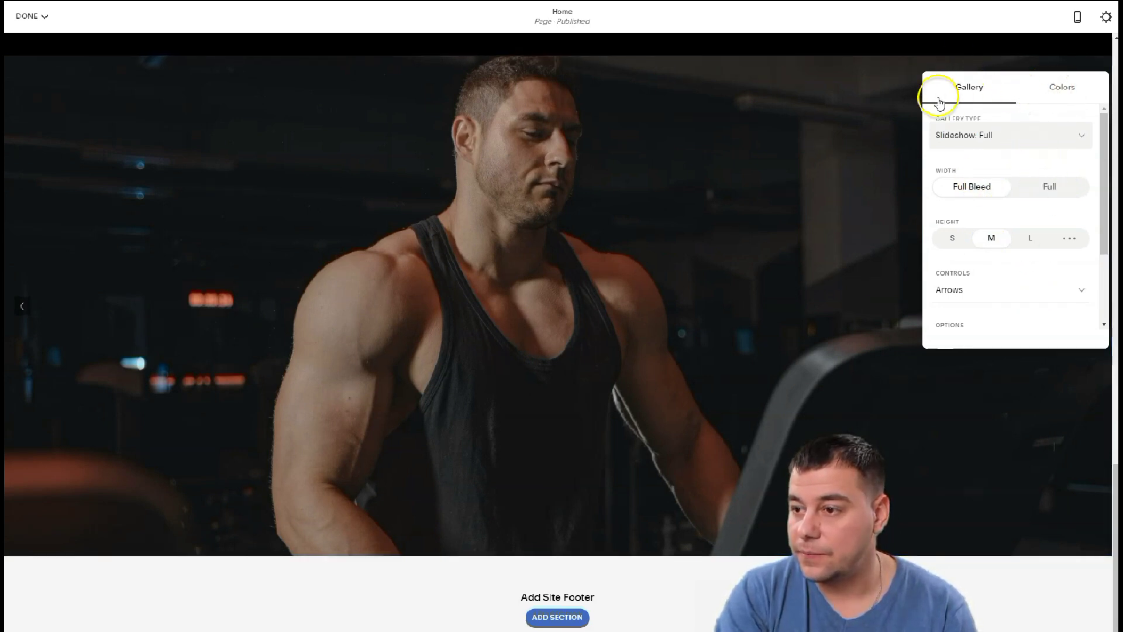
click(880, 132)
scroll(639, 261, down, 1)
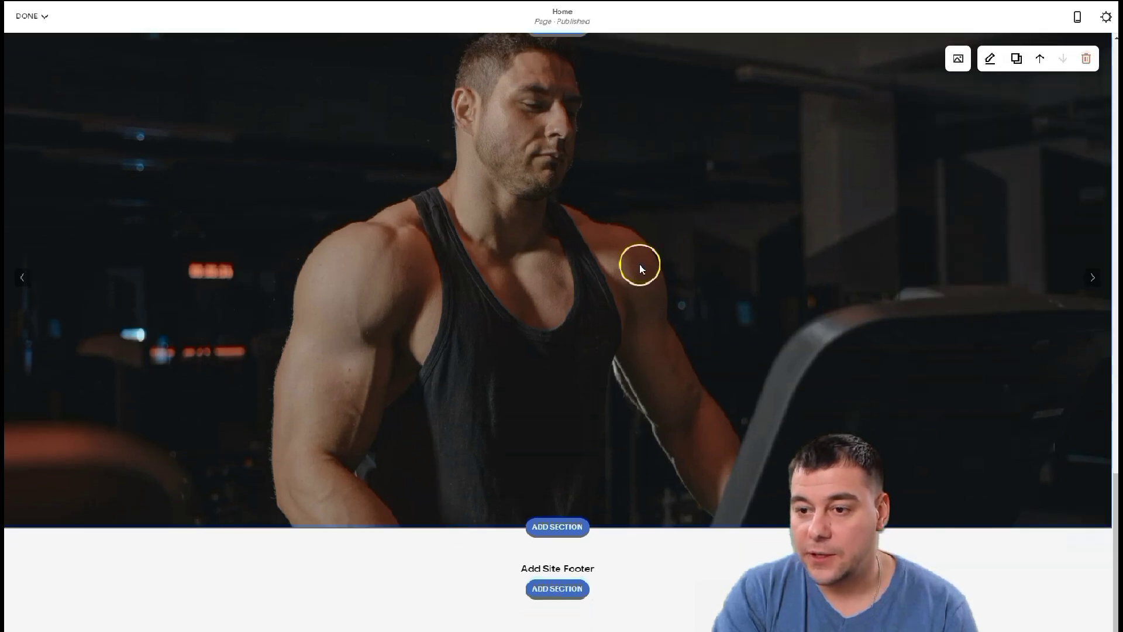
scroll(640, 261, up, 10)
scroll(640, 275, down, 10)
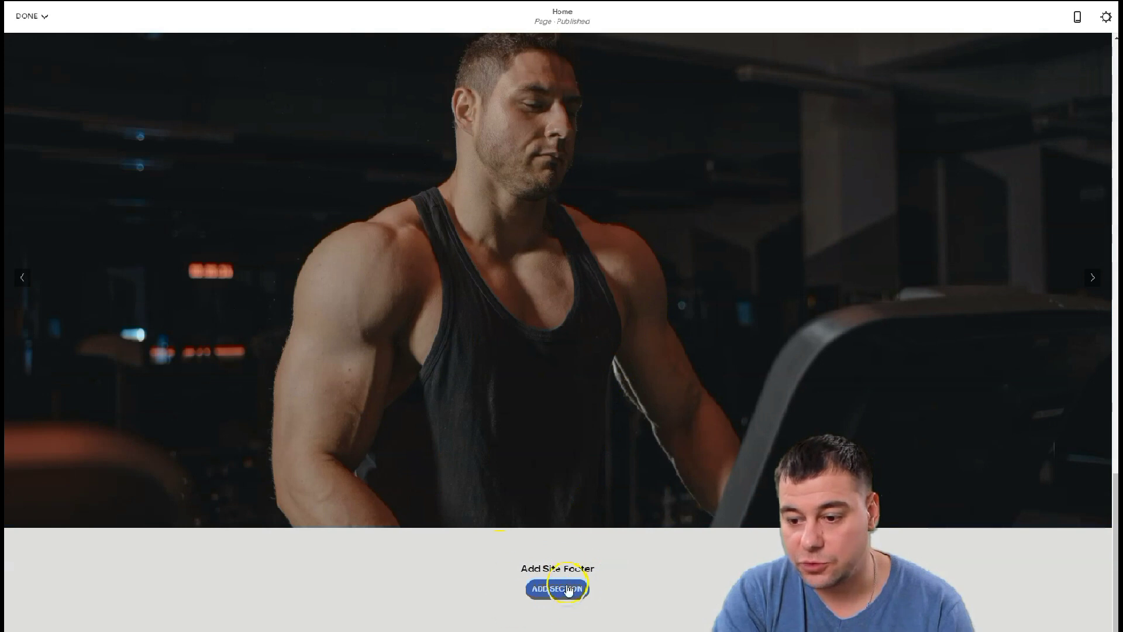
Add a footer layout and insert a Button block labelled 'Want to fit up'
click(567, 587)
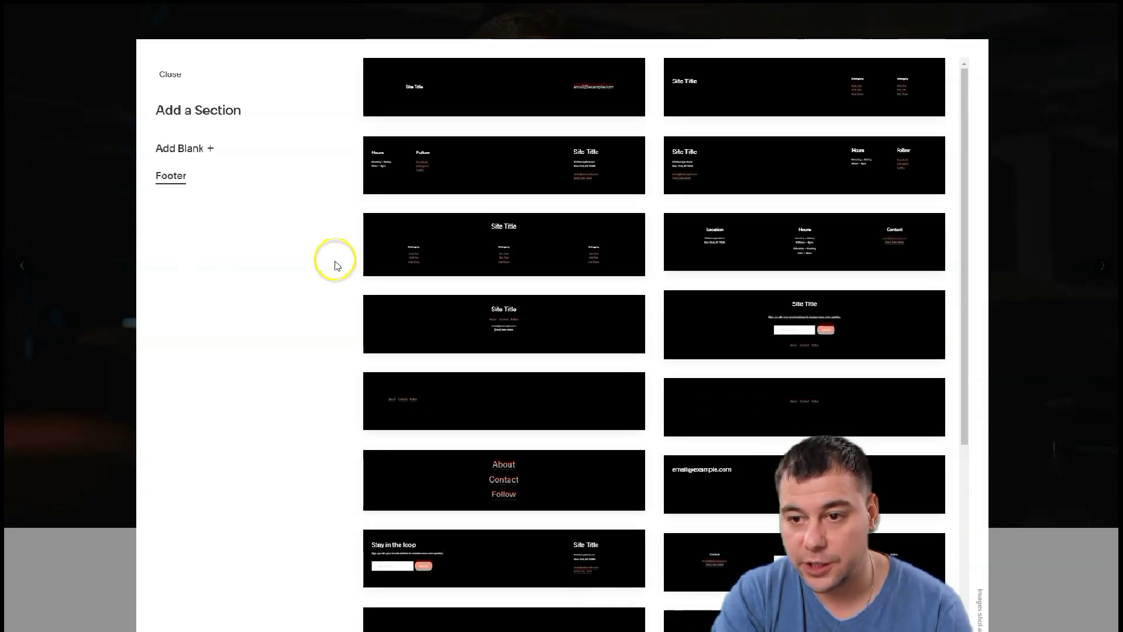
click(522, 98)
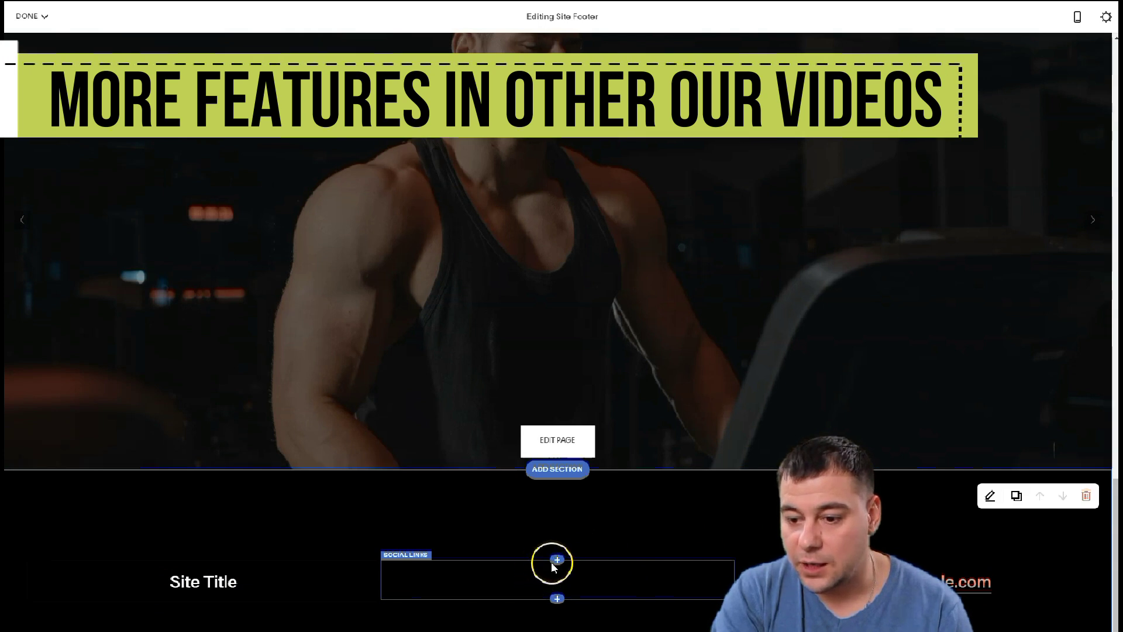
click(556, 559)
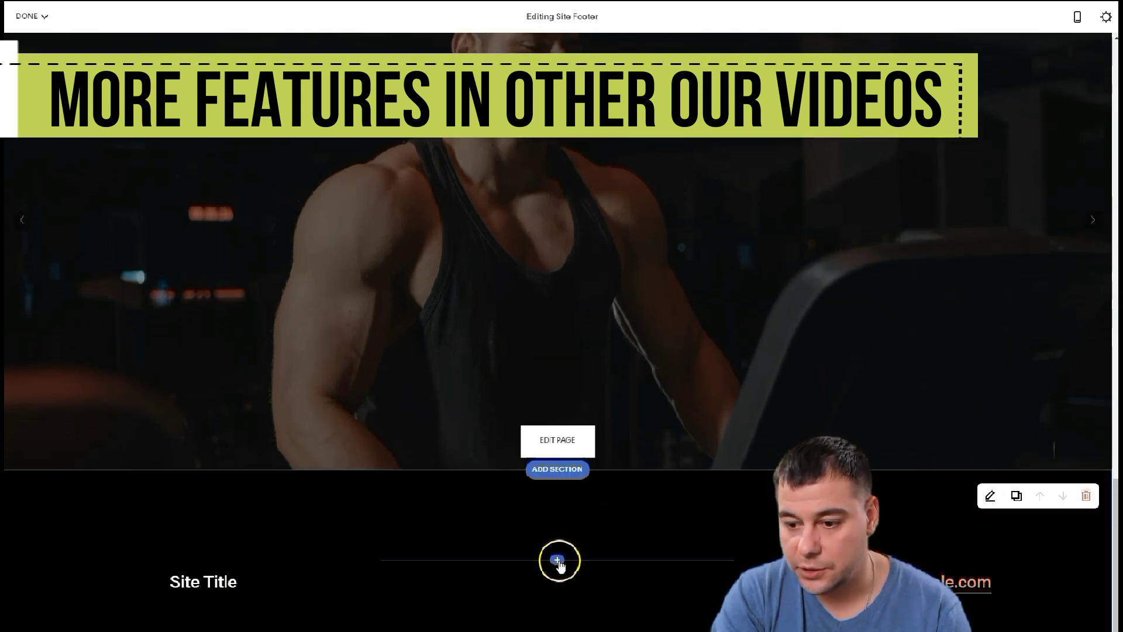
click(557, 560)
click(761, 478)
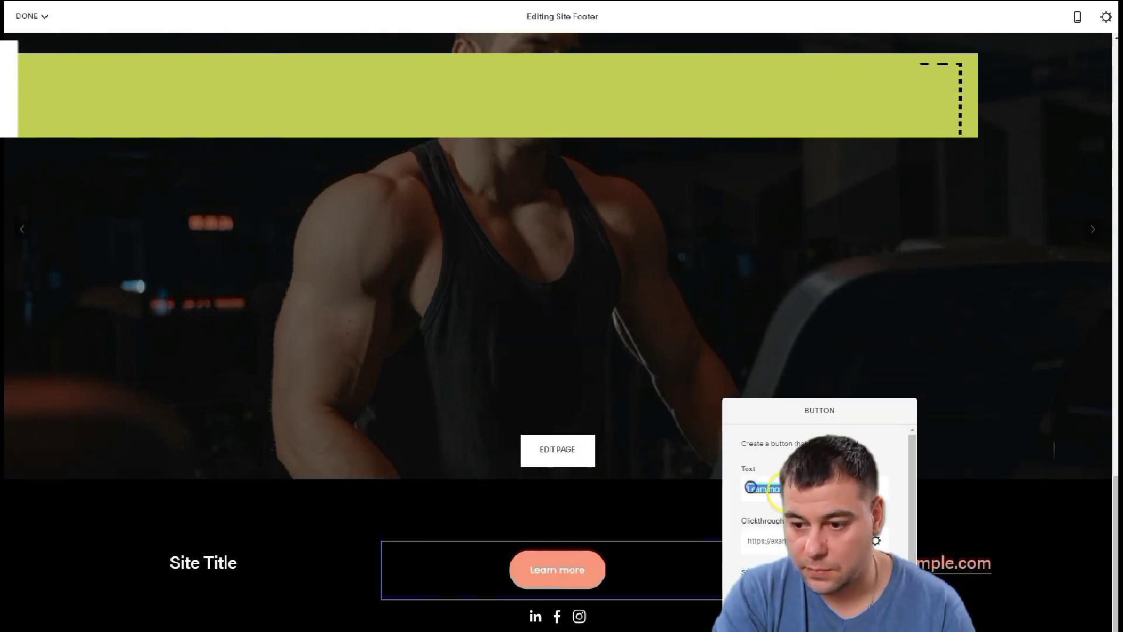
text(Want my traini)
key(BackSpace)
key(BackSpace)
key(BackSpace)
key(BackSpace)
text(to fit up)
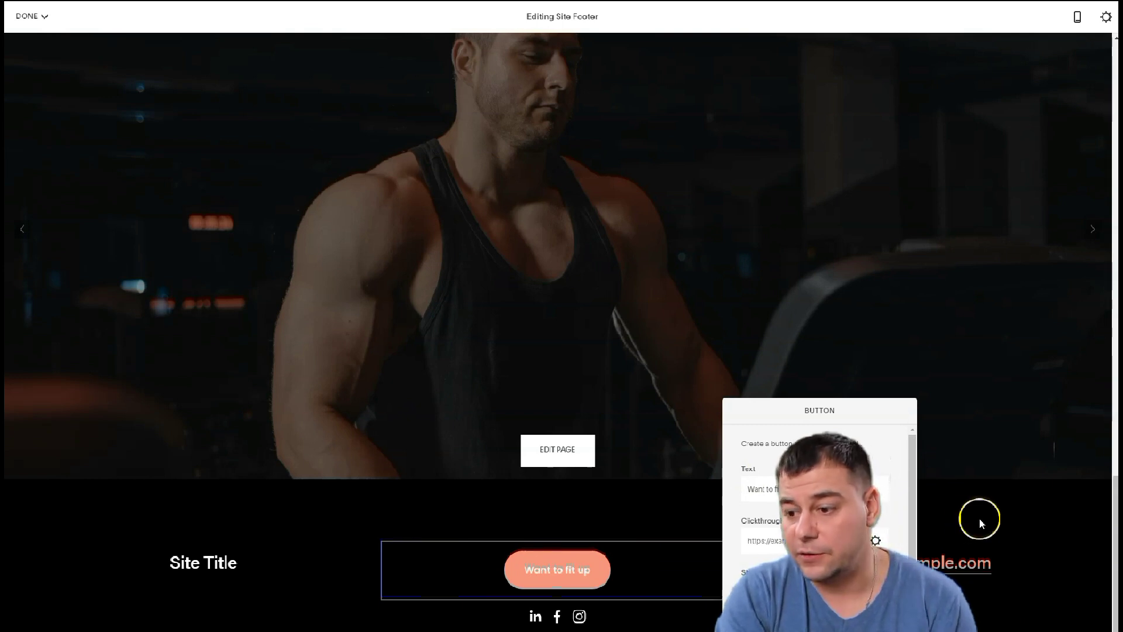
click(975, 482)
scroll(743, 458, up, 3)
scroll(778, 532, down, 2)
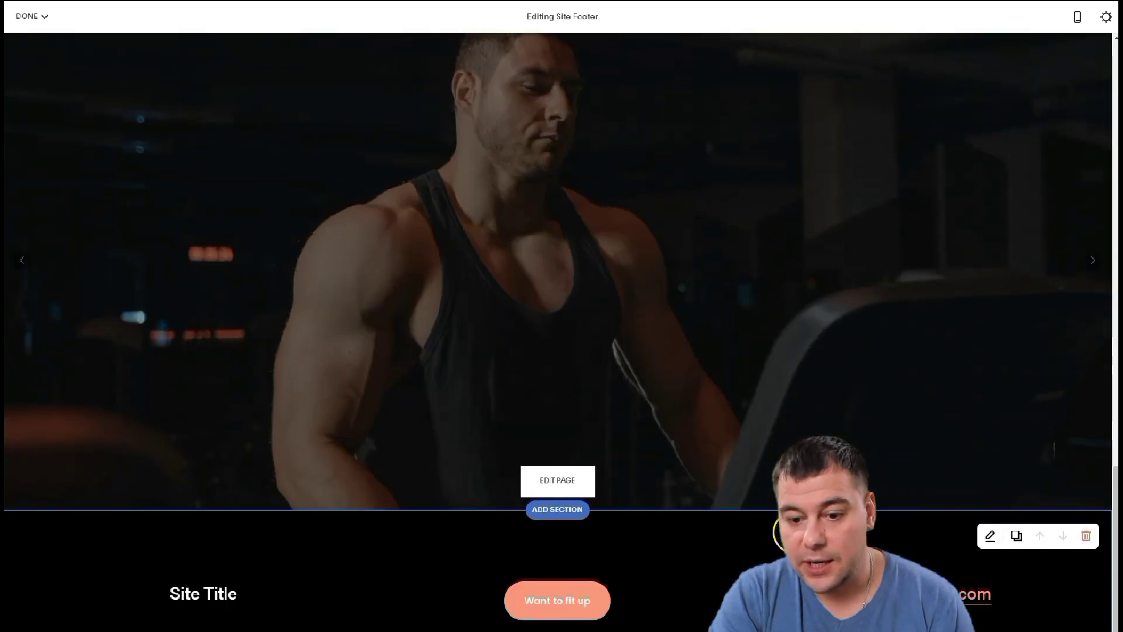
Replace the footer's 'Site Title' text with 'Personal trainer'
scroll(778, 532, down, 1)
click(205, 559)
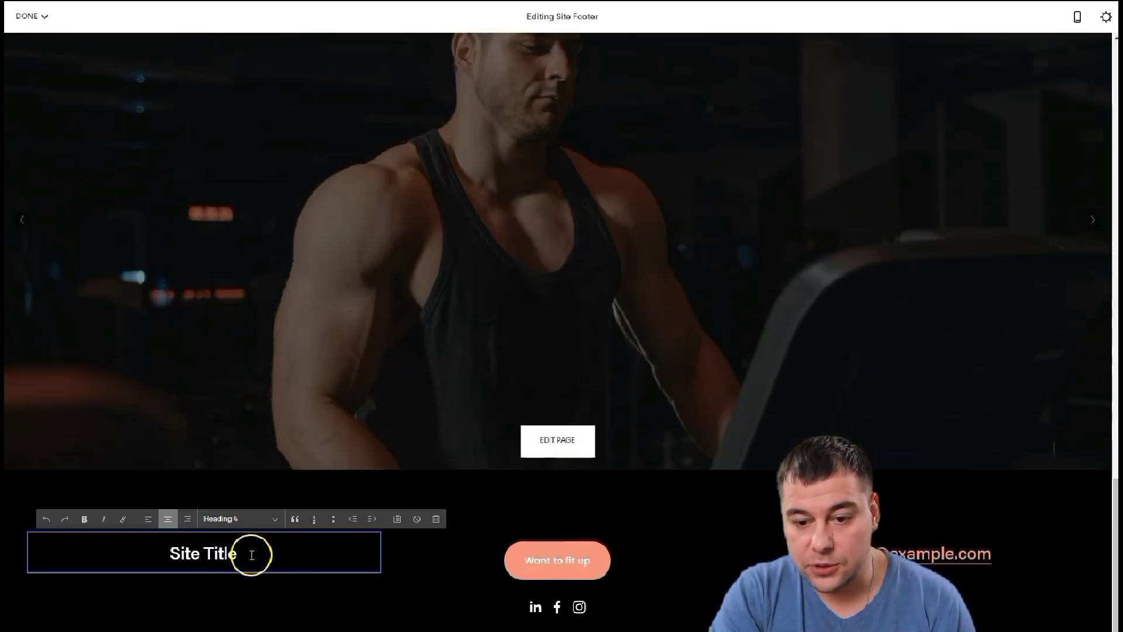
drag(252, 555, 157, 559)
text(Personal trainer)
click(457, 567)
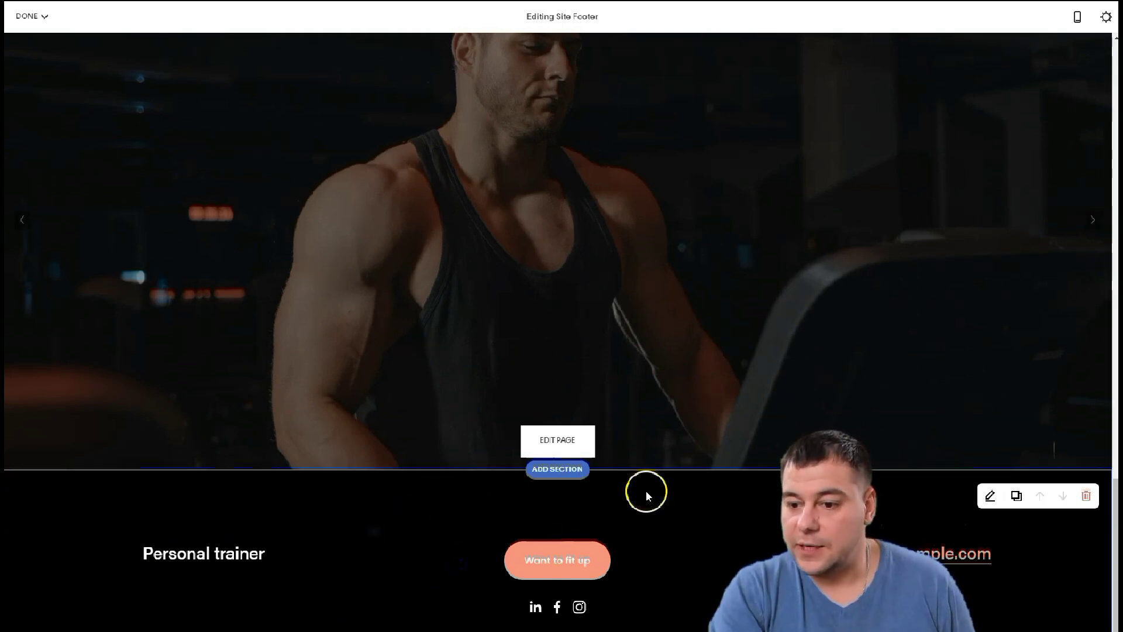
scroll(646, 490, up, 20)
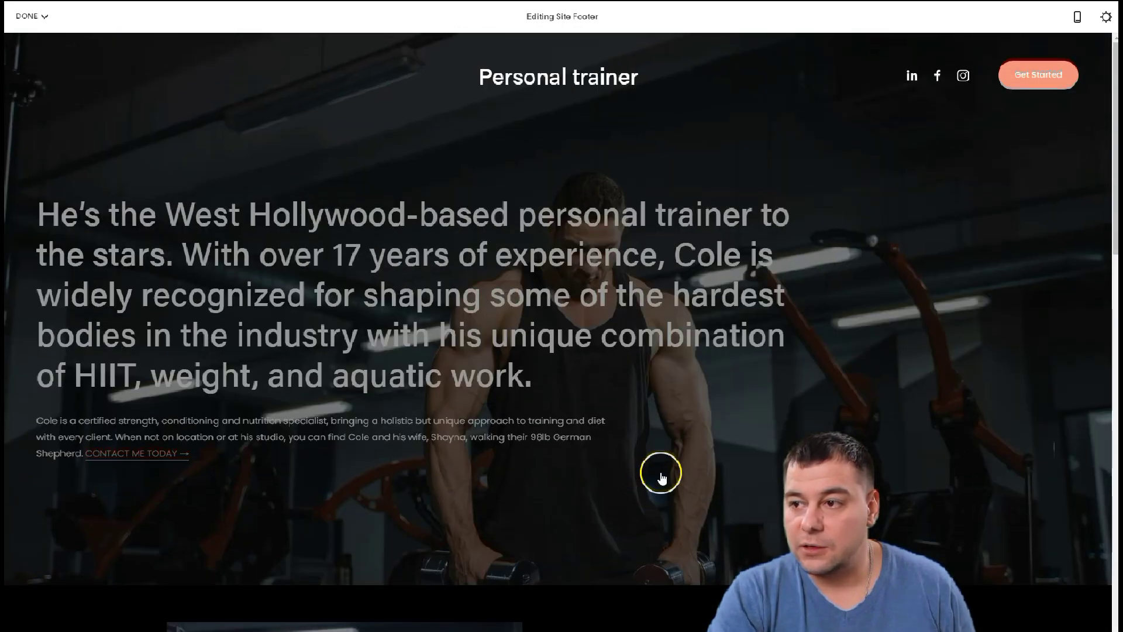
Review the page in Mobile Preview, return to Desktop View, and bring up the save choices
click(1078, 19)
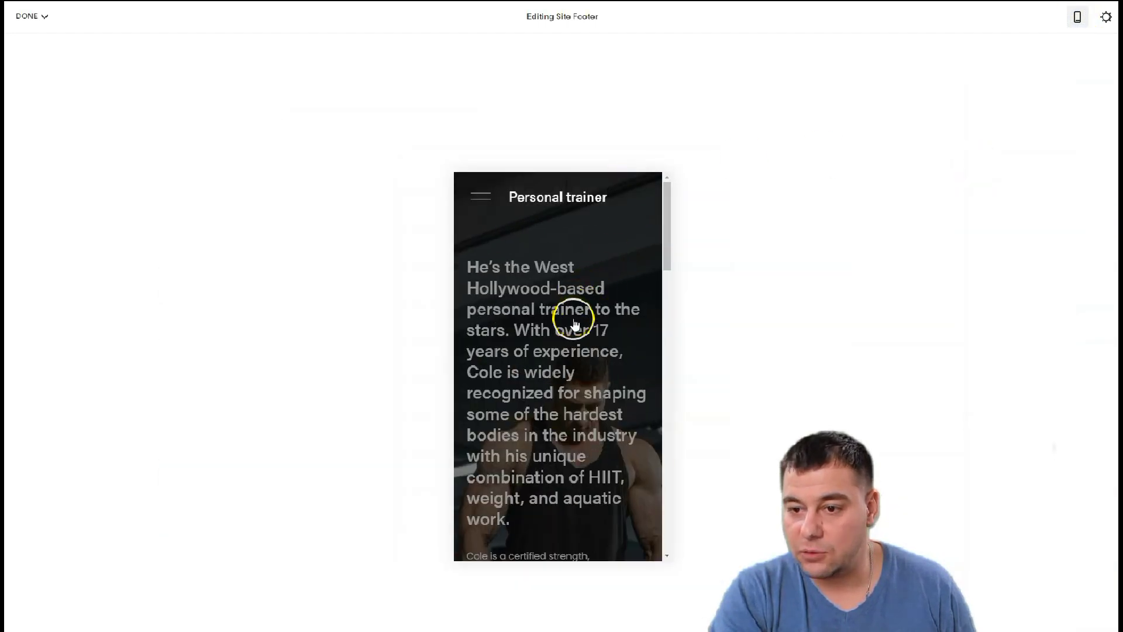
scroll(589, 293, down, 10)
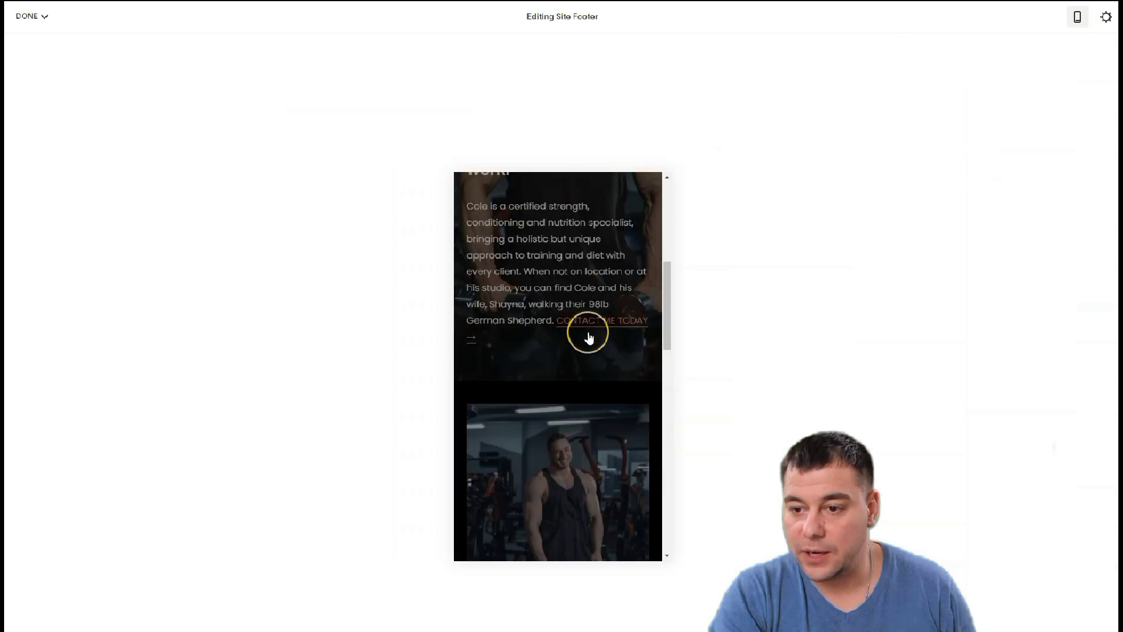
scroll(589, 338, down, 5)
scroll(589, 338, up, 10)
scroll(589, 338, up, 5)
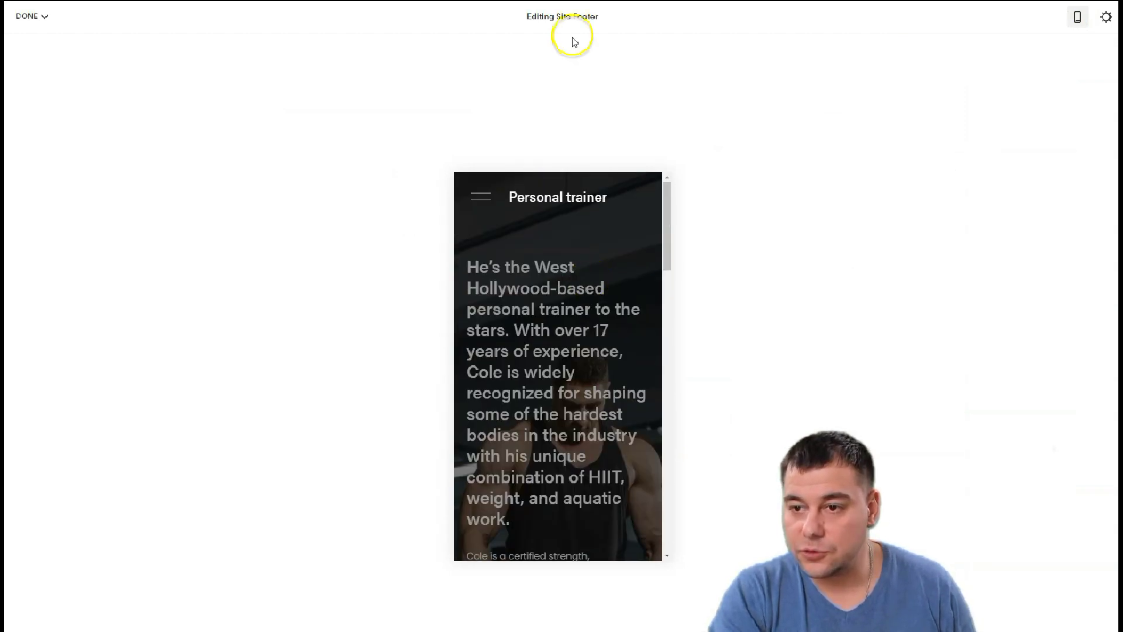
click(1075, 21)
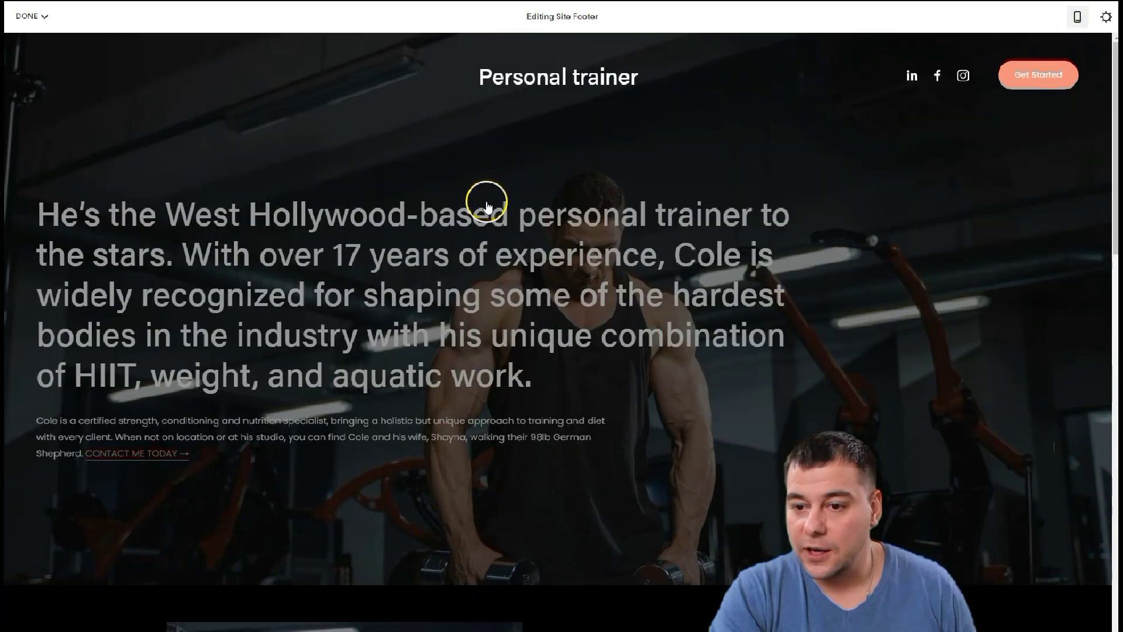
click(44, 16)
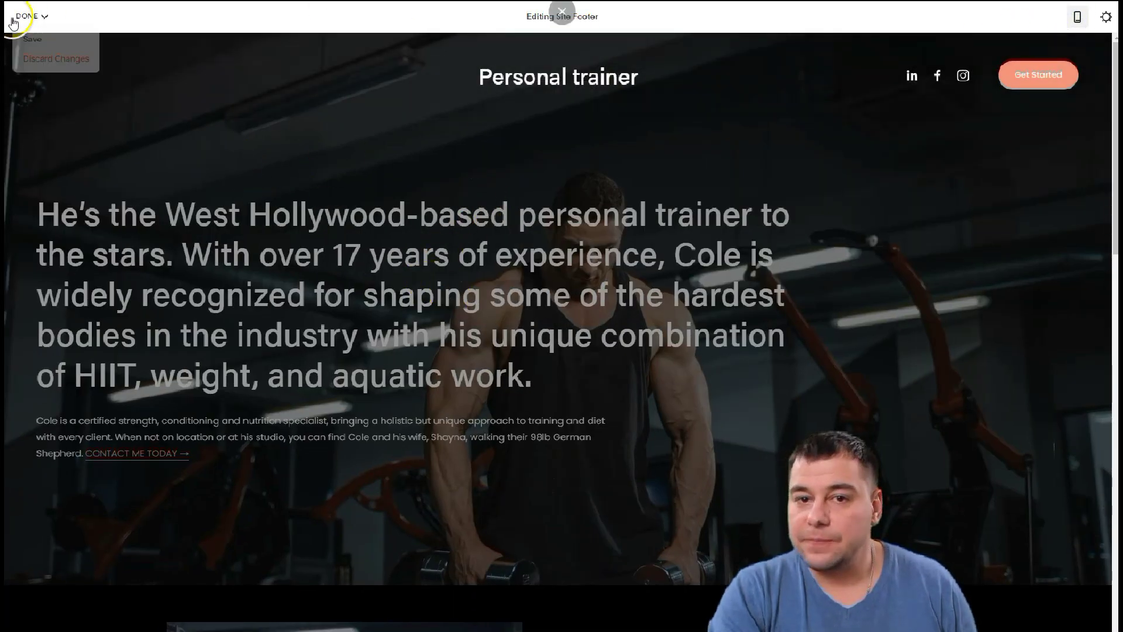
Save the footer edits, then change the site-wide button shape from Pill to Square and save
click(32, 39)
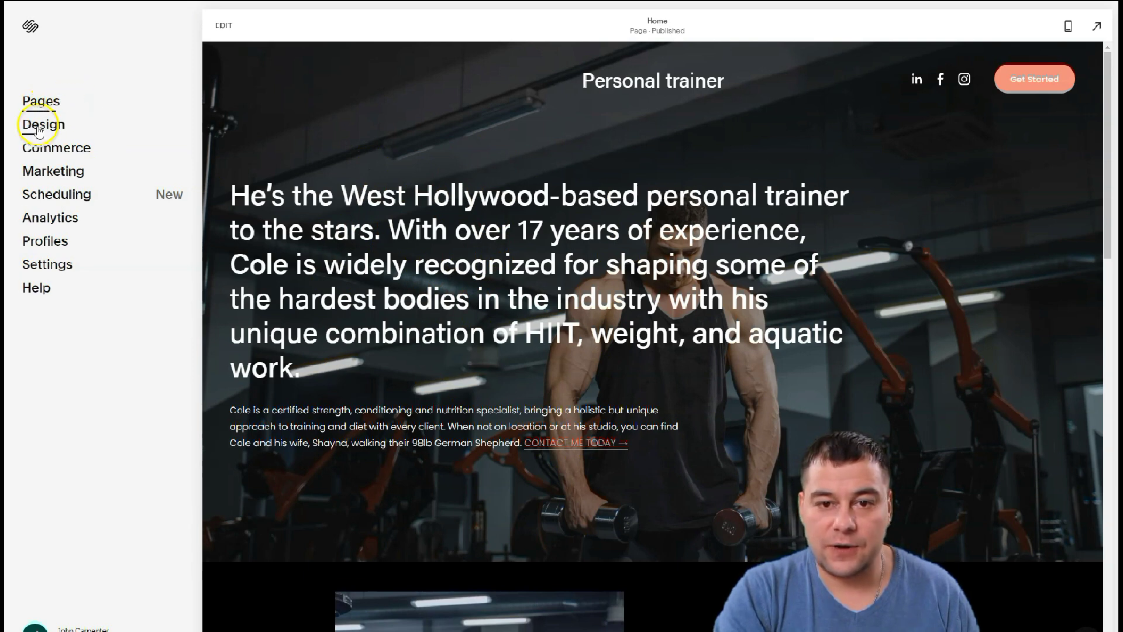
click(38, 128)
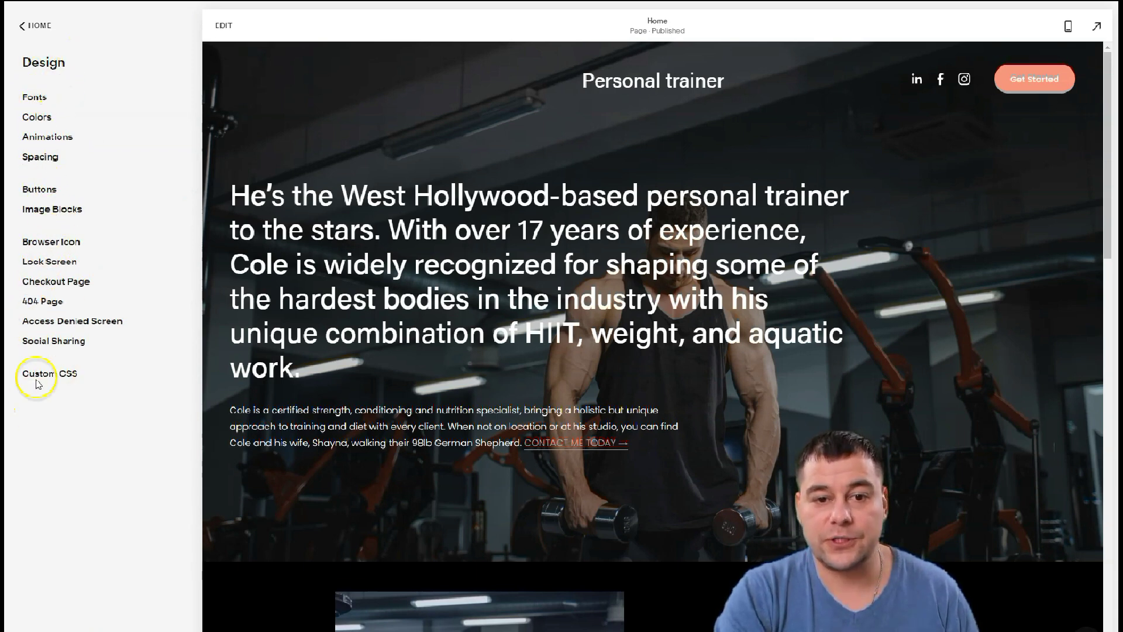
click(36, 190)
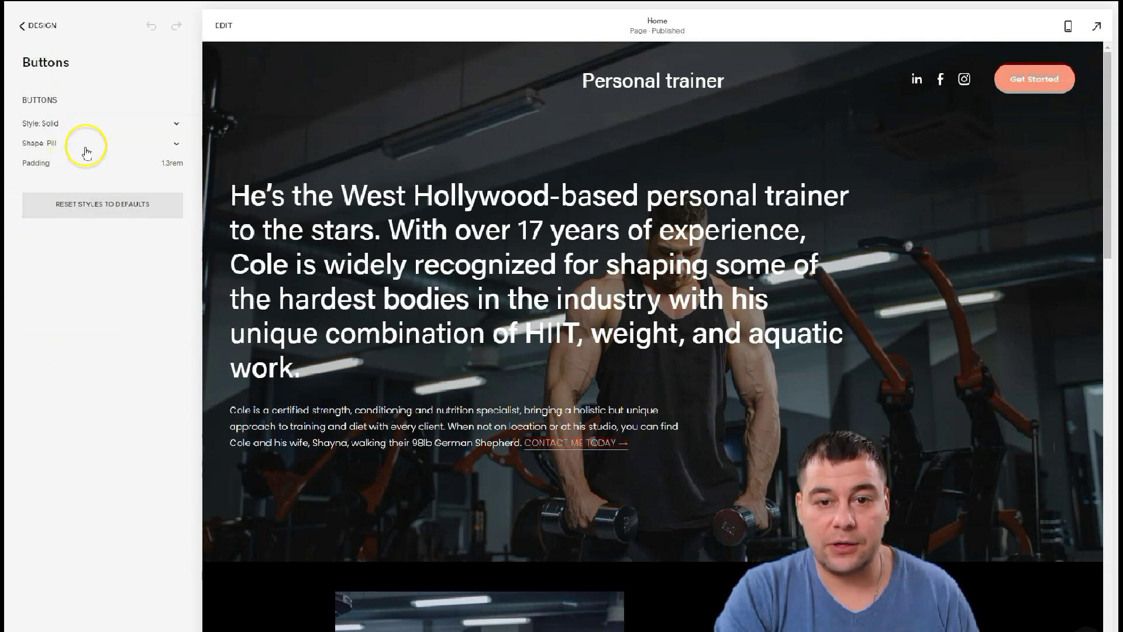
click(175, 124)
click(175, 143)
click(176, 143)
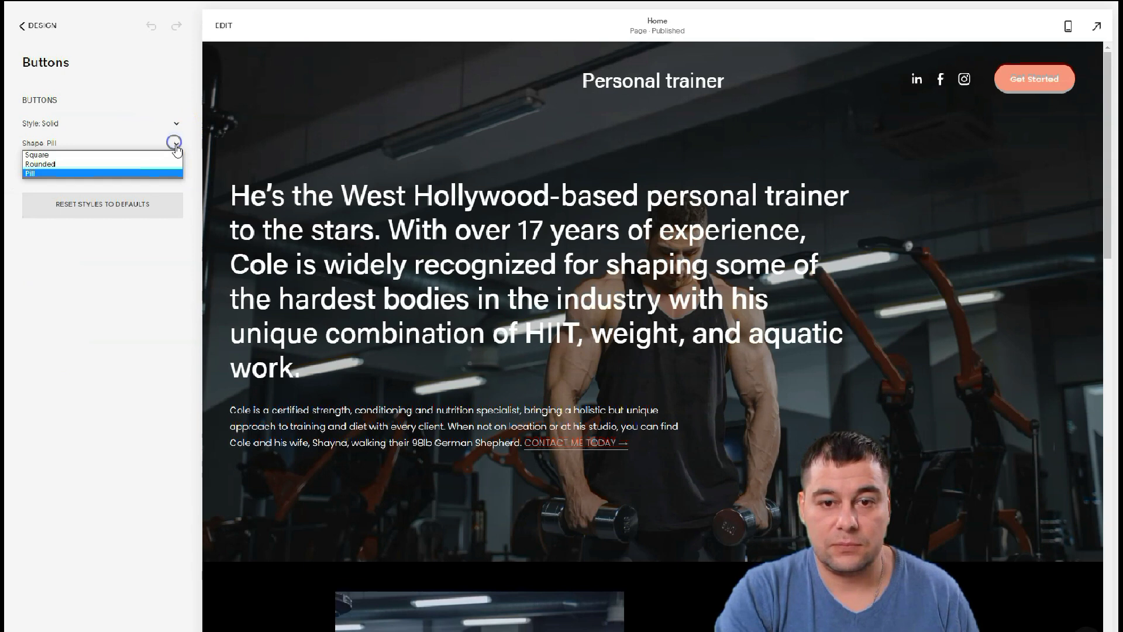
click(83, 156)
click(122, 155)
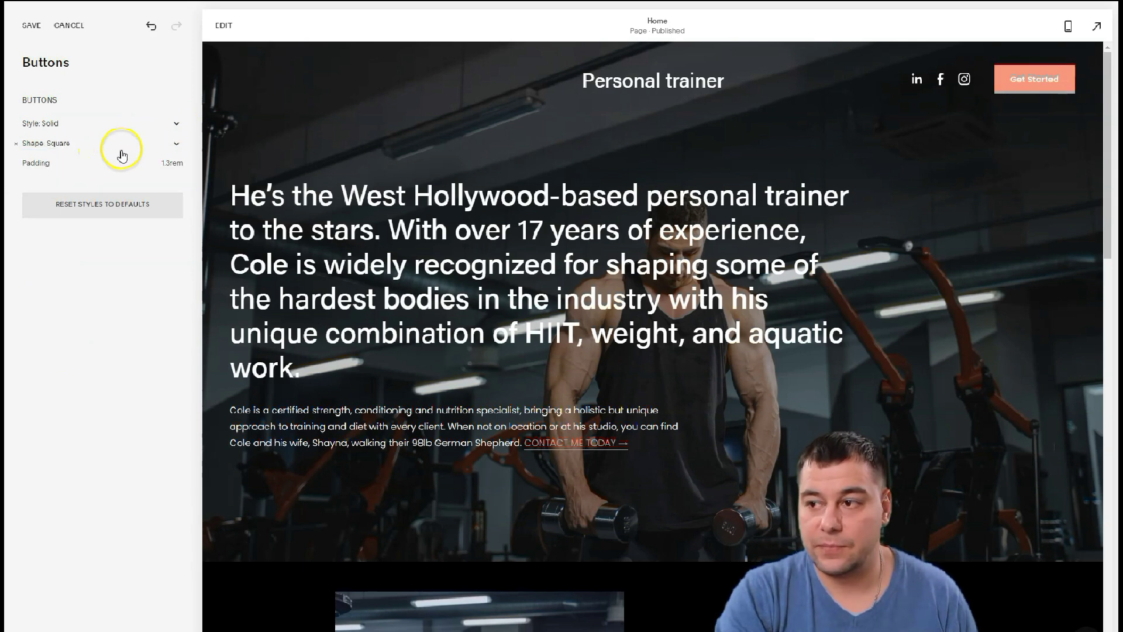
click(32, 26)
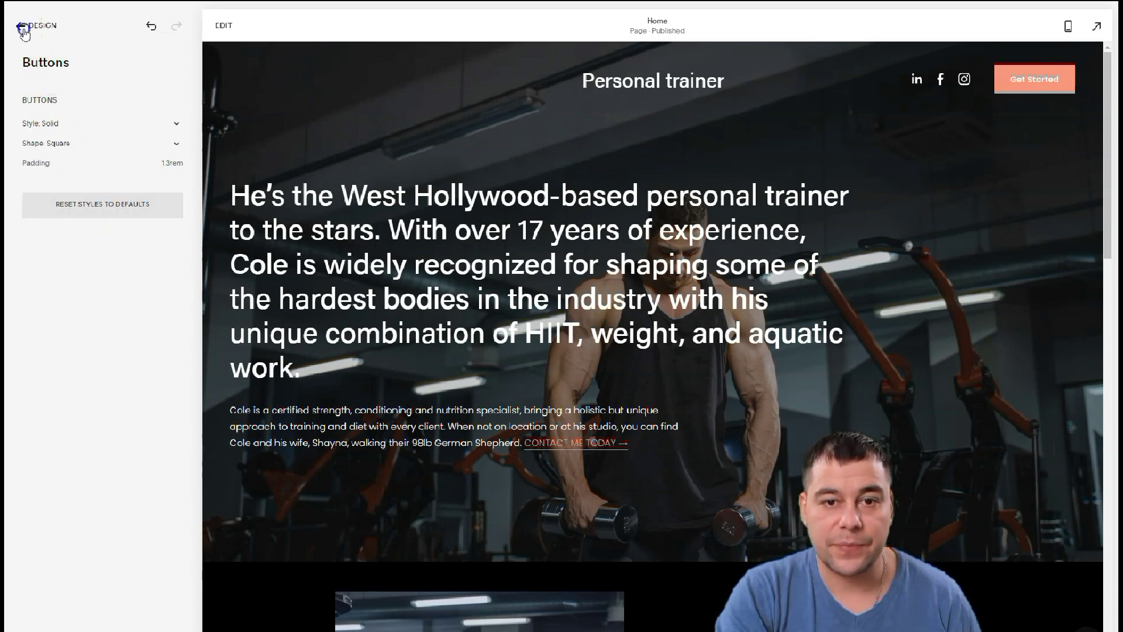
Preview the Anton font pack, then apply and save Work Sans instead of Acumin Pro
click(23, 28)
click(35, 98)
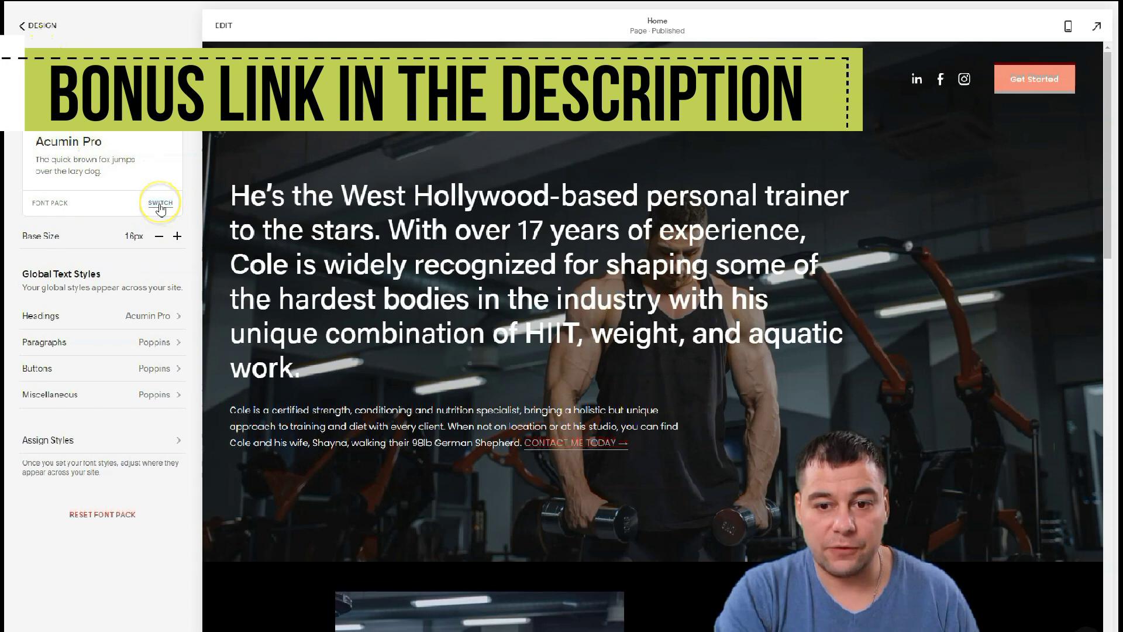
click(161, 205)
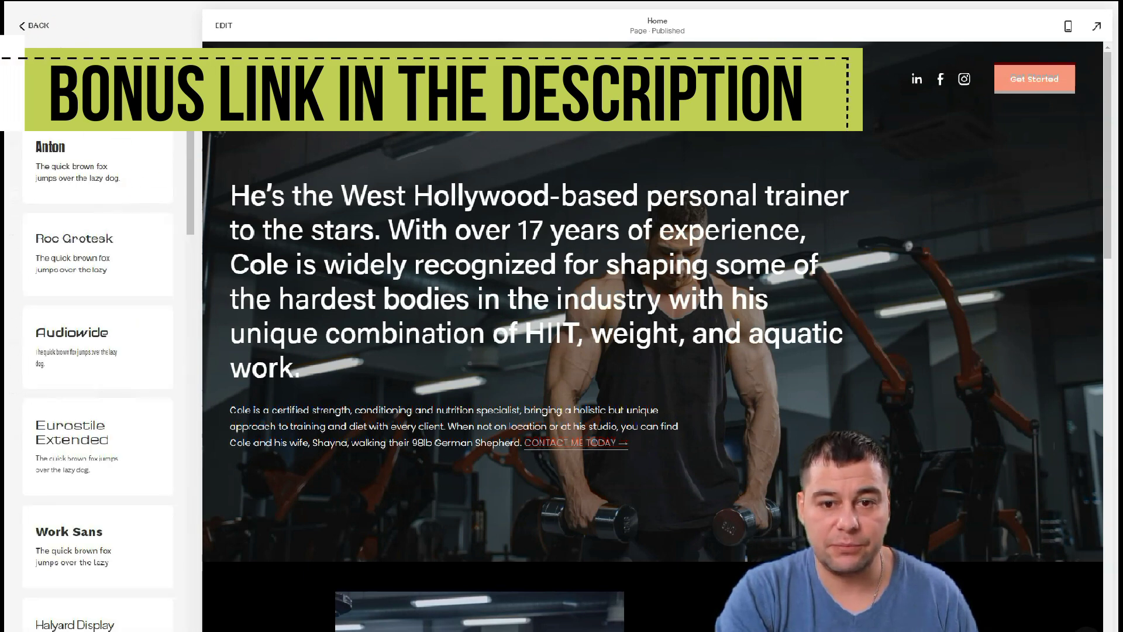
click(69, 157)
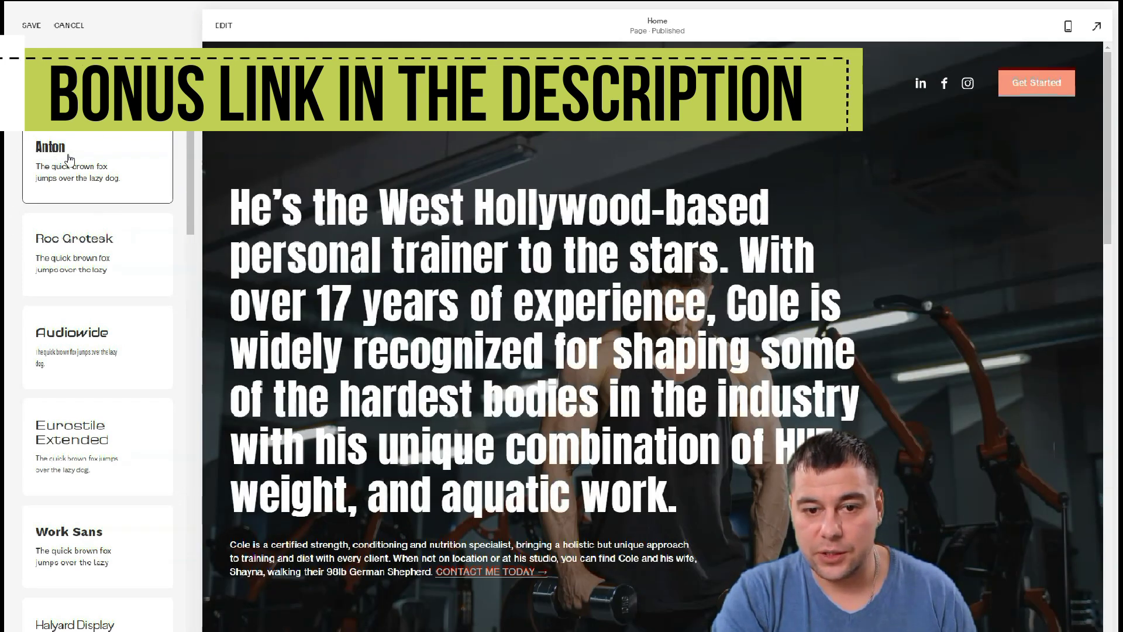
scroll(76, 187, down, 5)
click(91, 243)
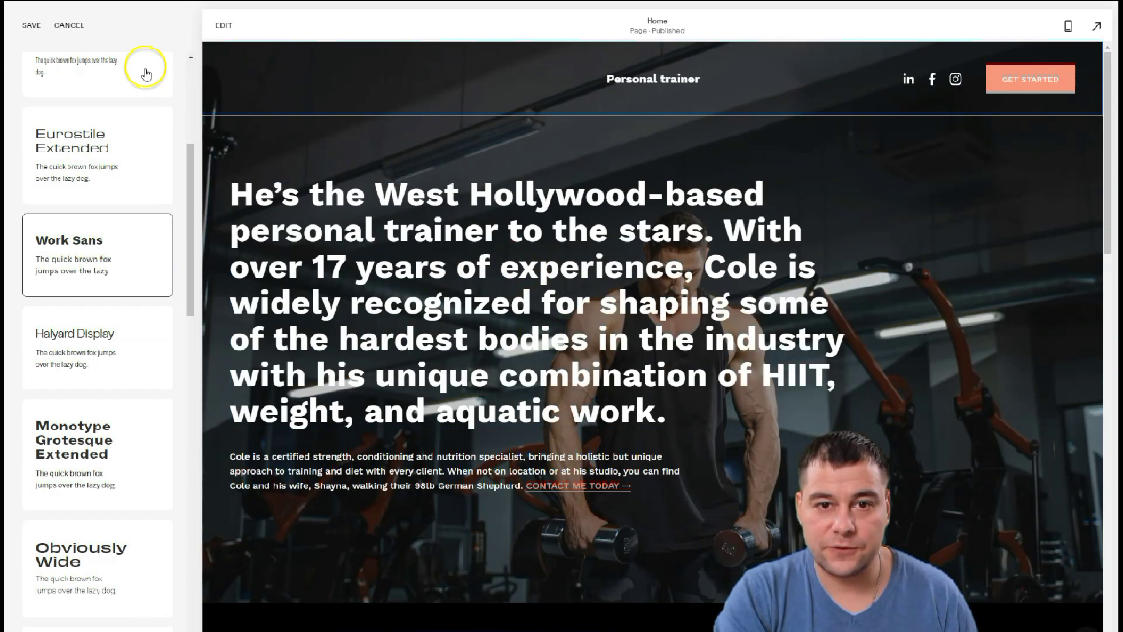
click(30, 25)
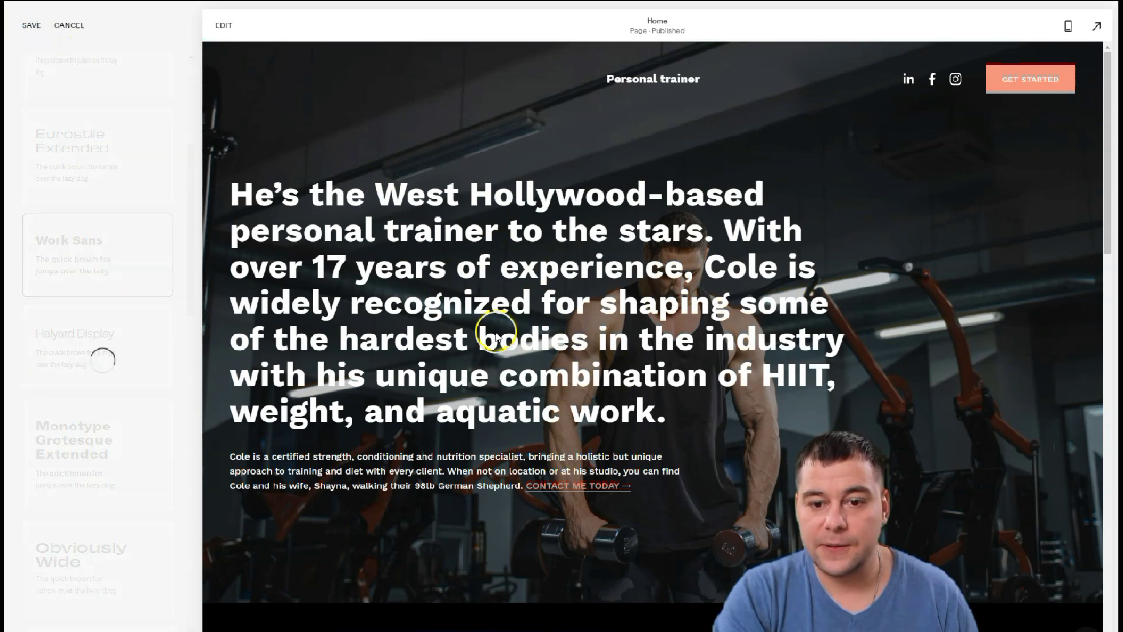
Review the Work Sans font settings and return to the Design settings list
scroll(567, 338, down, 12)
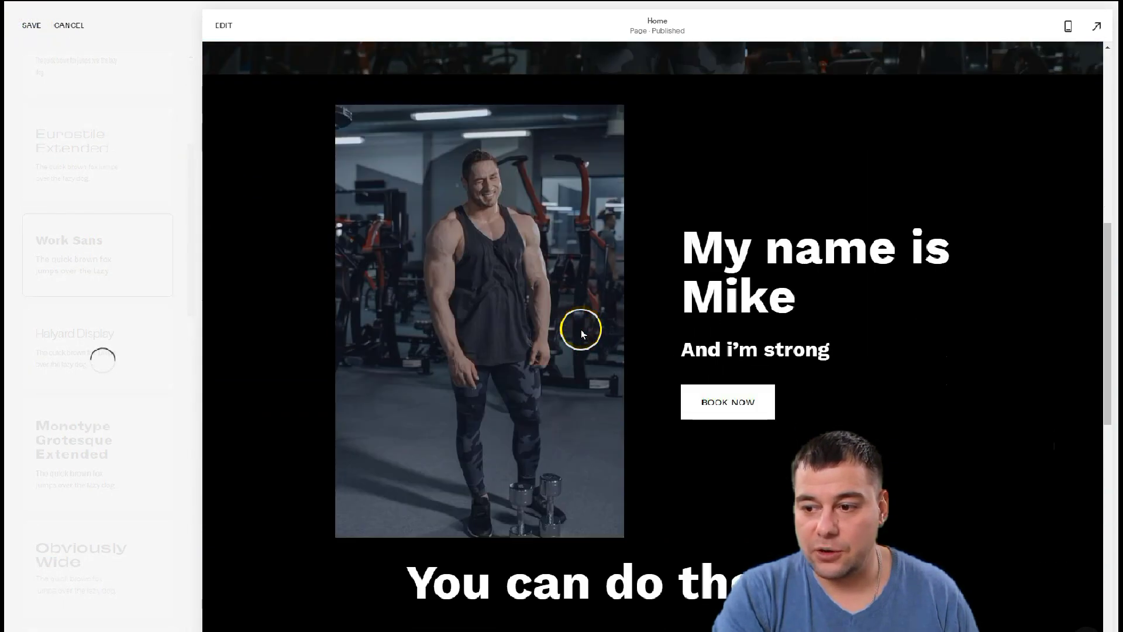
scroll(680, 291, down, 6)
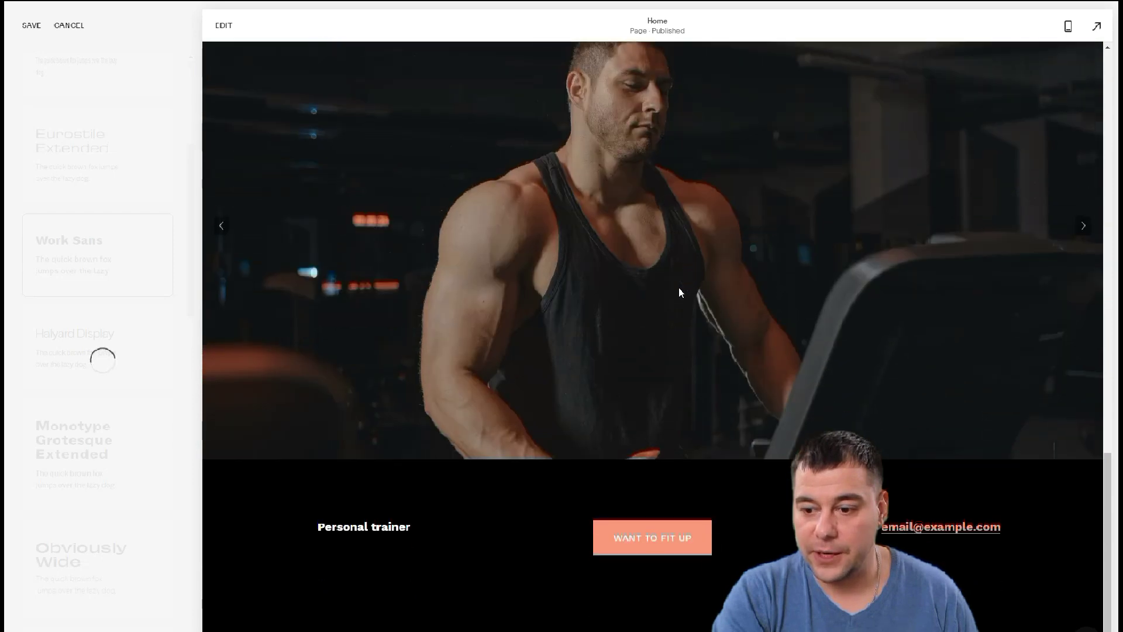
scroll(652, 318, up, 15)
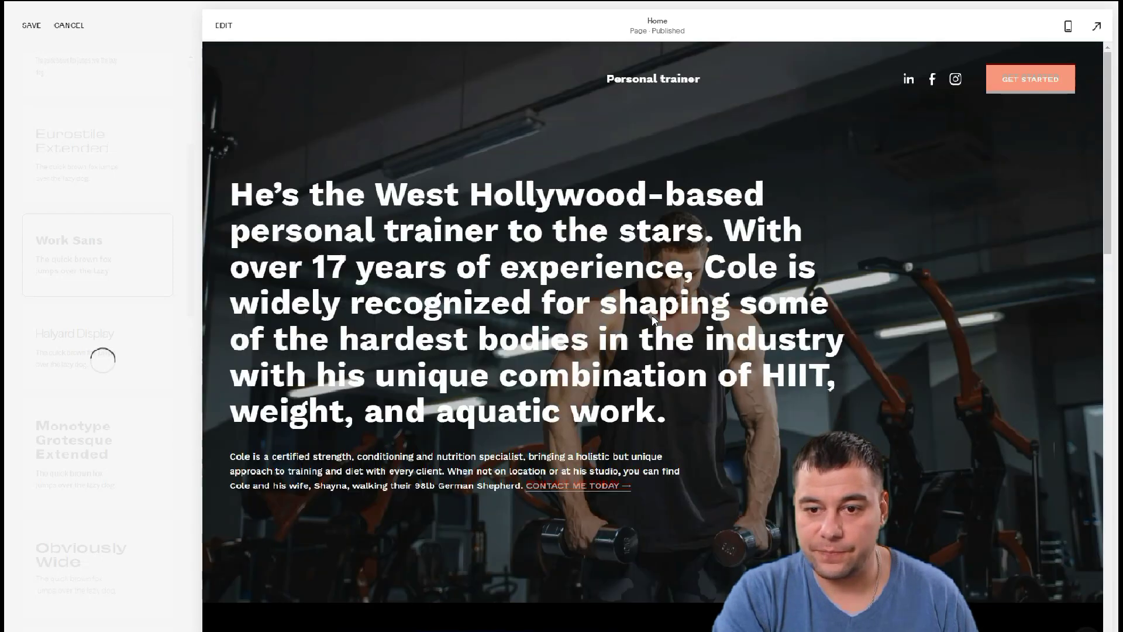
click(49, 83)
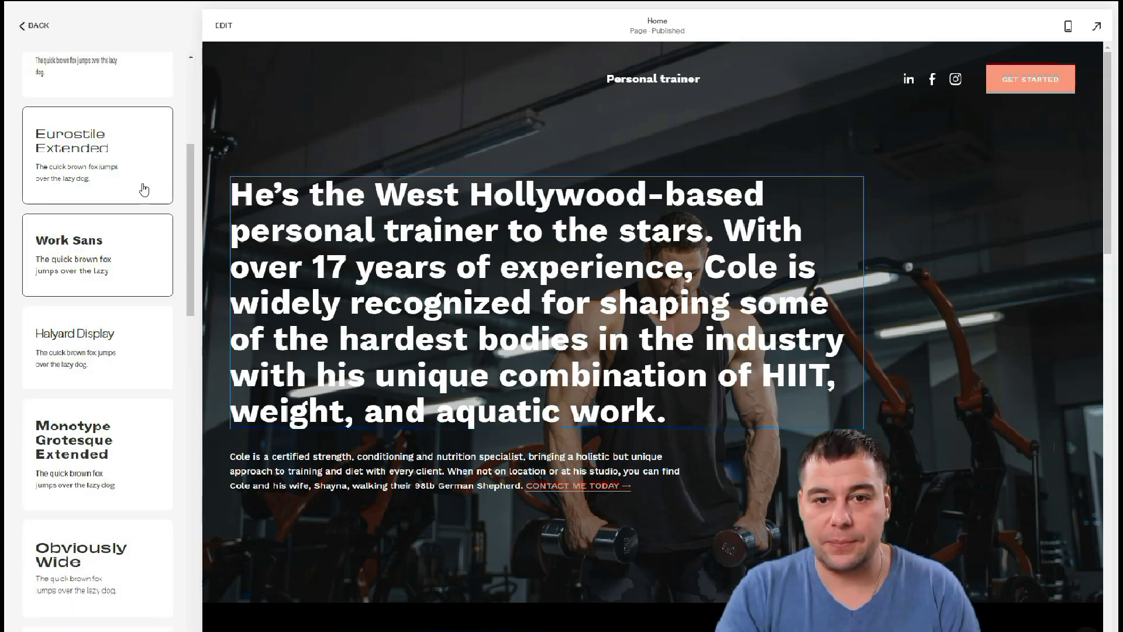
click(21, 27)
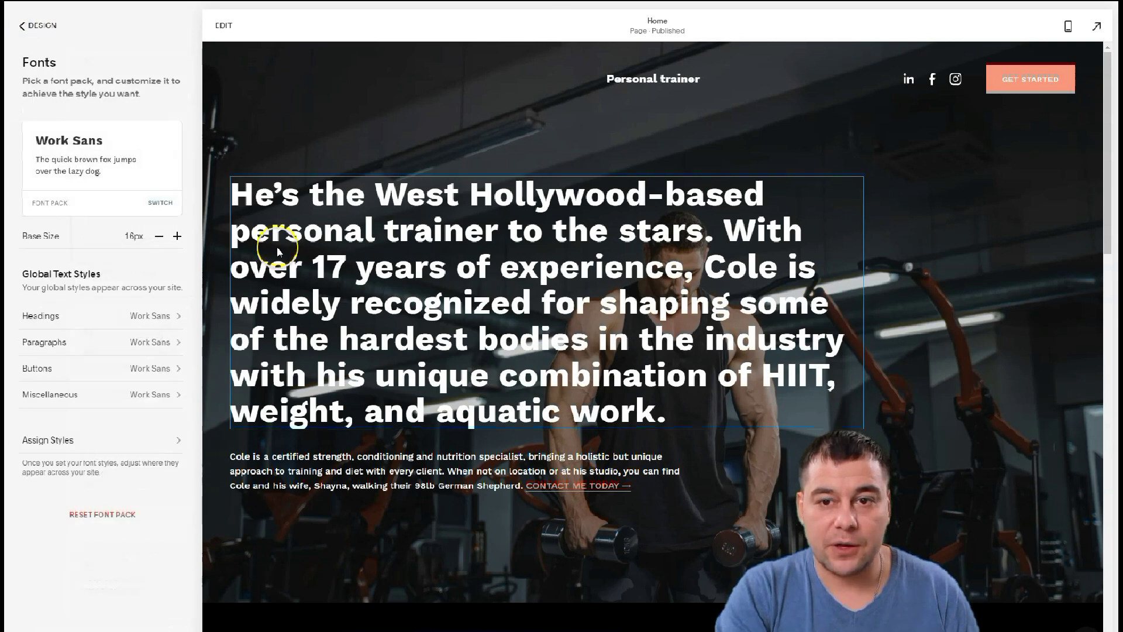
click(22, 27)
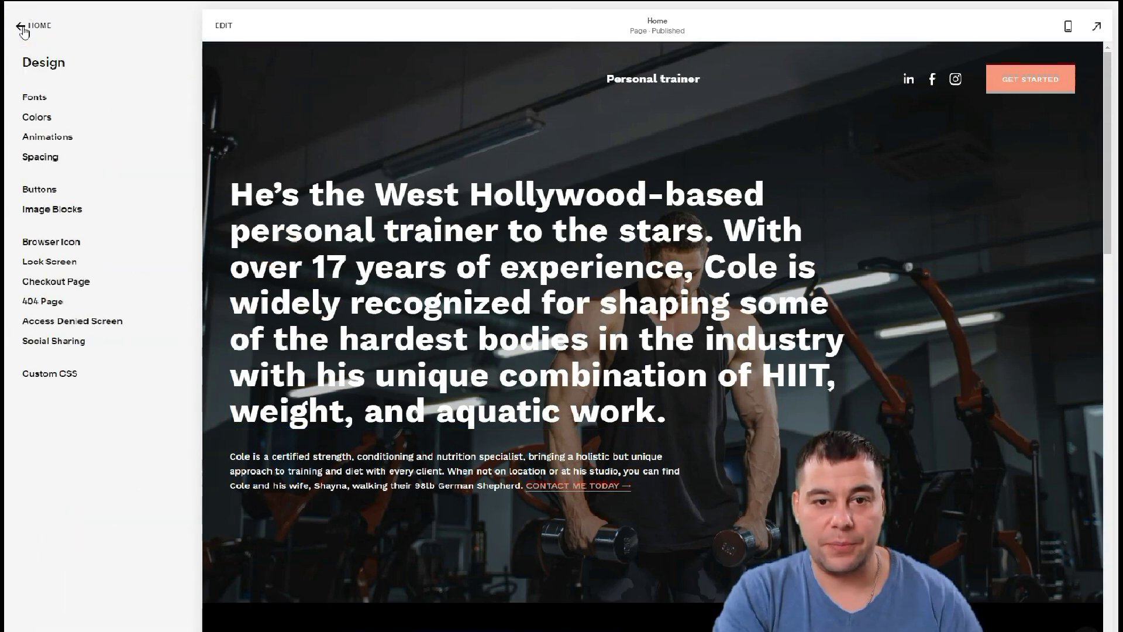
Check the site's Pages list from the main menu, then go back to the main site menu
click(22, 27)
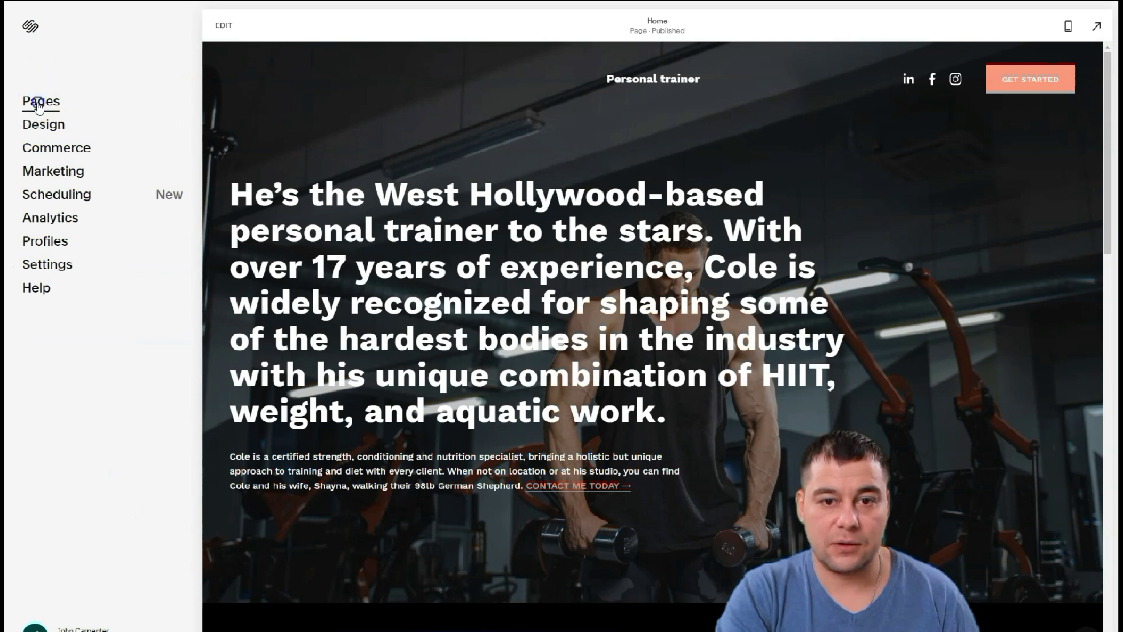
click(38, 103)
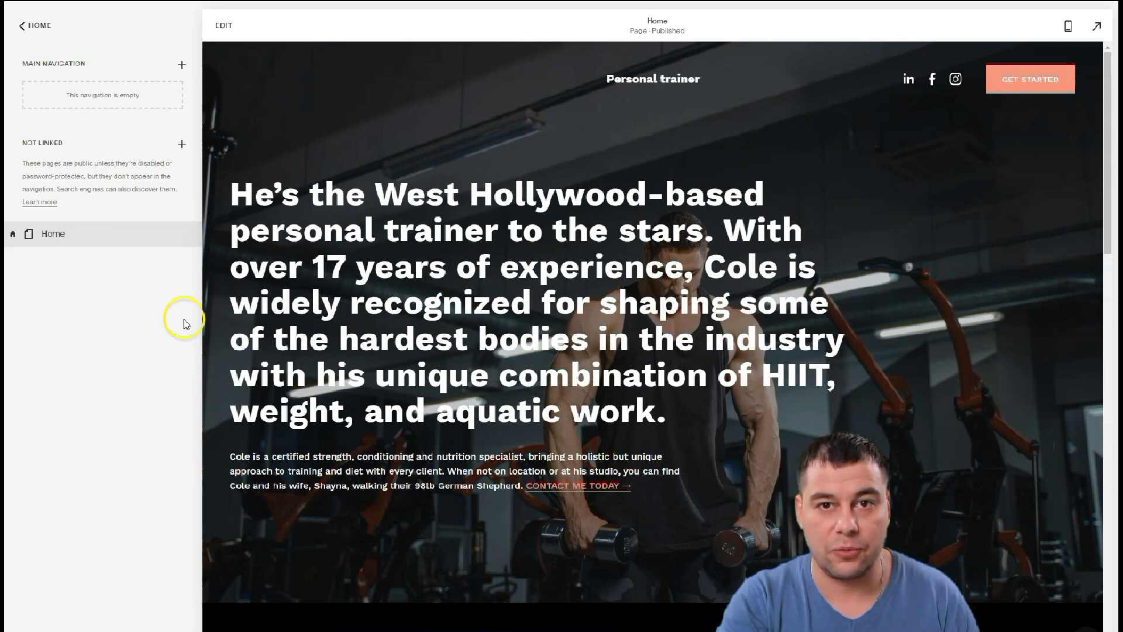
click(27, 27)
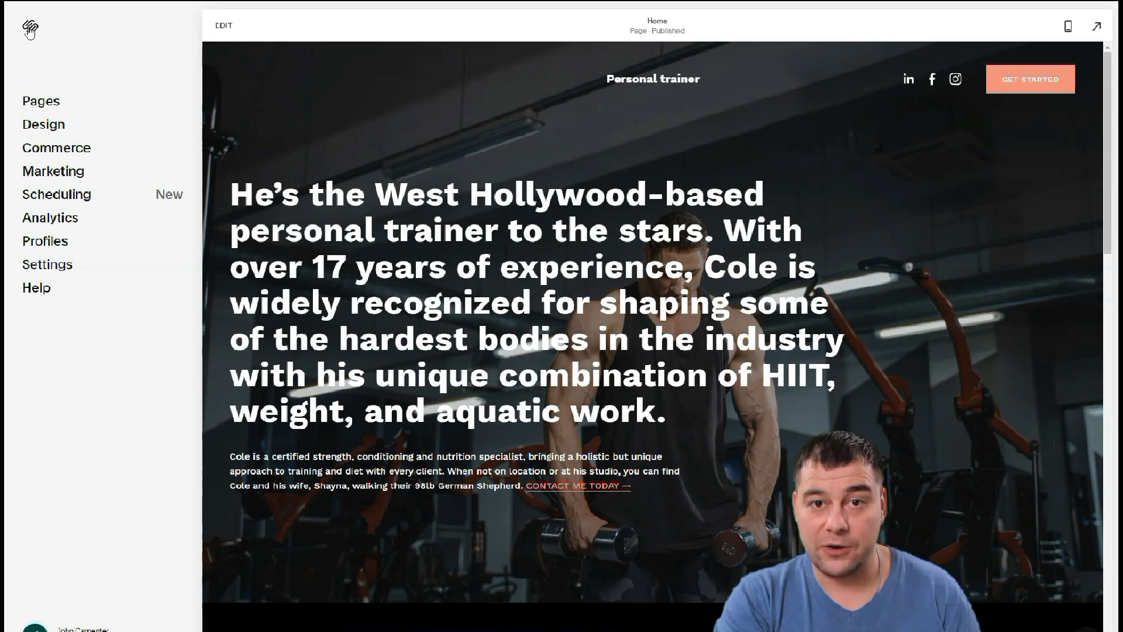
click(29, 30)
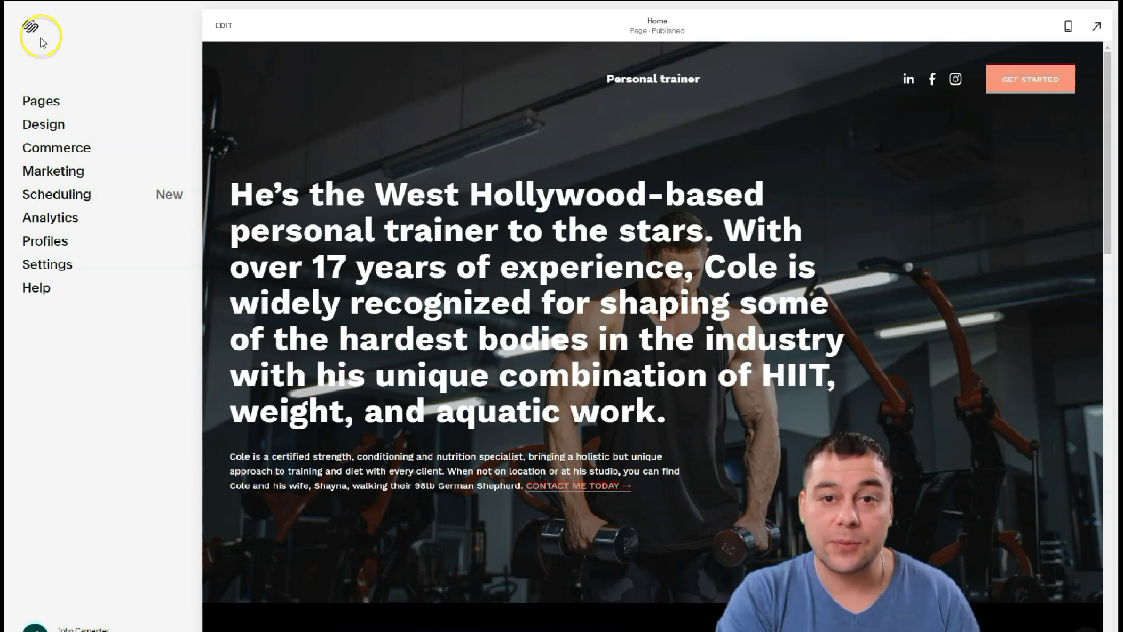